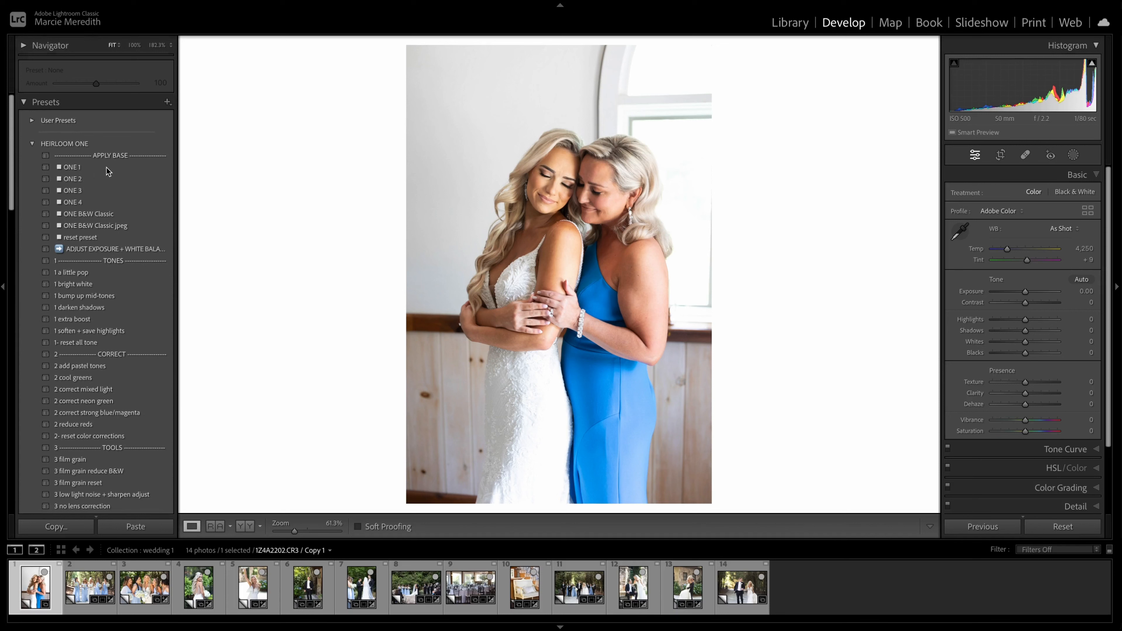
- Apply the ONE 2 base preset to the portrait and set its temperature to 4,050 and tint to +4
{"action": "left_click", "coordinate": [85, 168]}
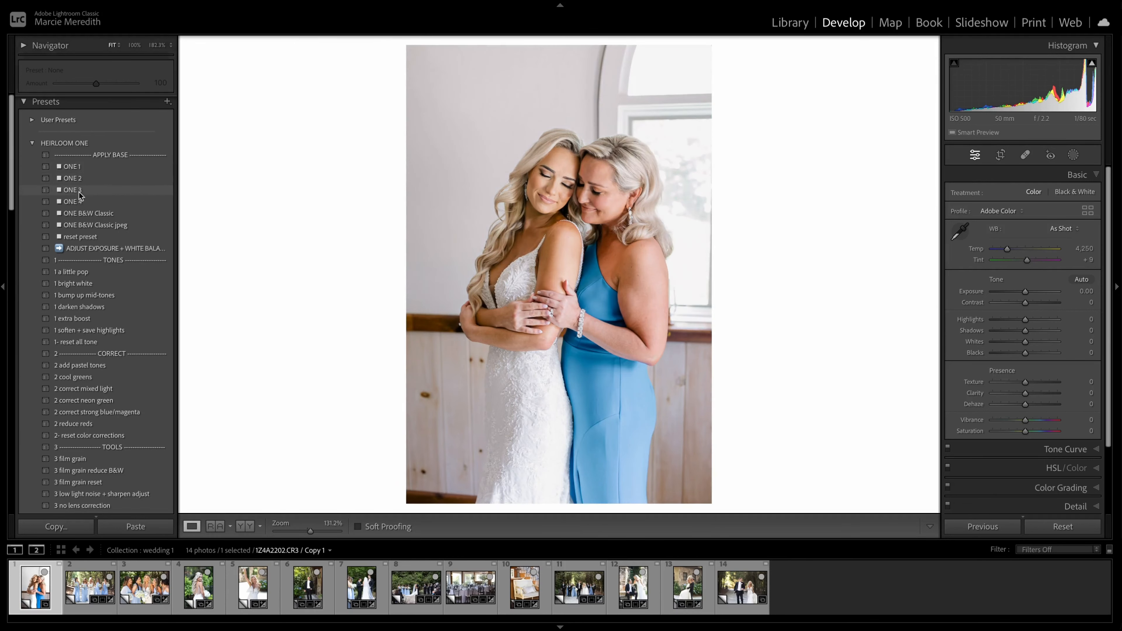
{"action": "left_click", "coordinate": [82, 179]}
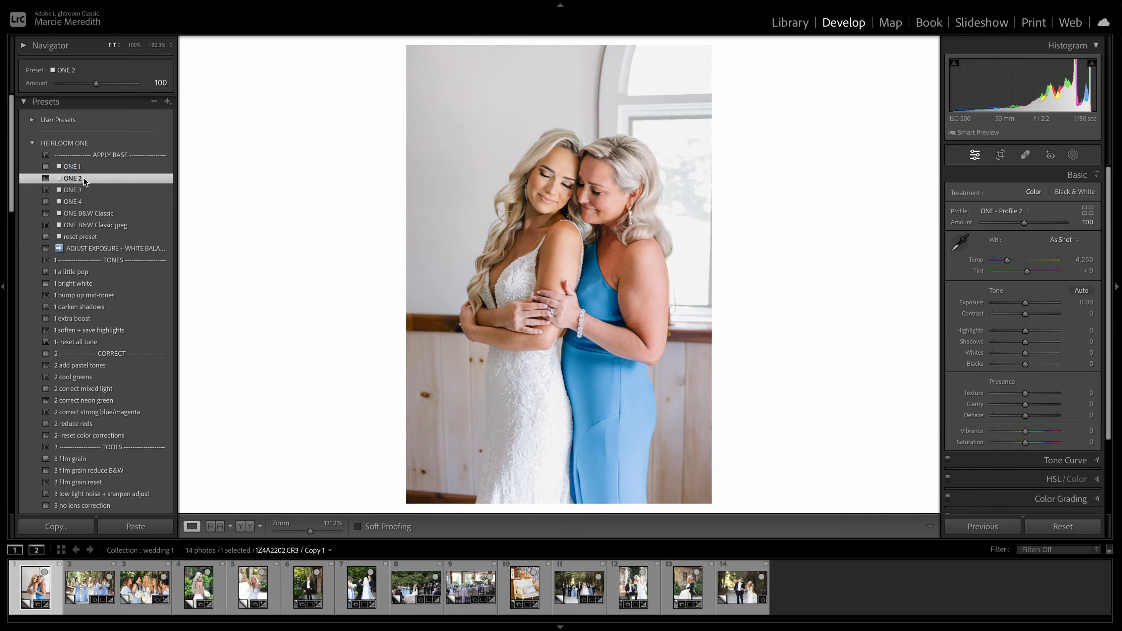
{"action": "left_click_drag", "start_coordinate": [1081, 273], "coordinate": [1074, 274]}
{"action": "left_click_drag", "start_coordinate": [1081, 261], "coordinate": [1077, 261]}
- Crop the portrait tighter at its original aspect ratio, keeping the two embracing women centred in the frame
{"action": "key", "text": "r"}
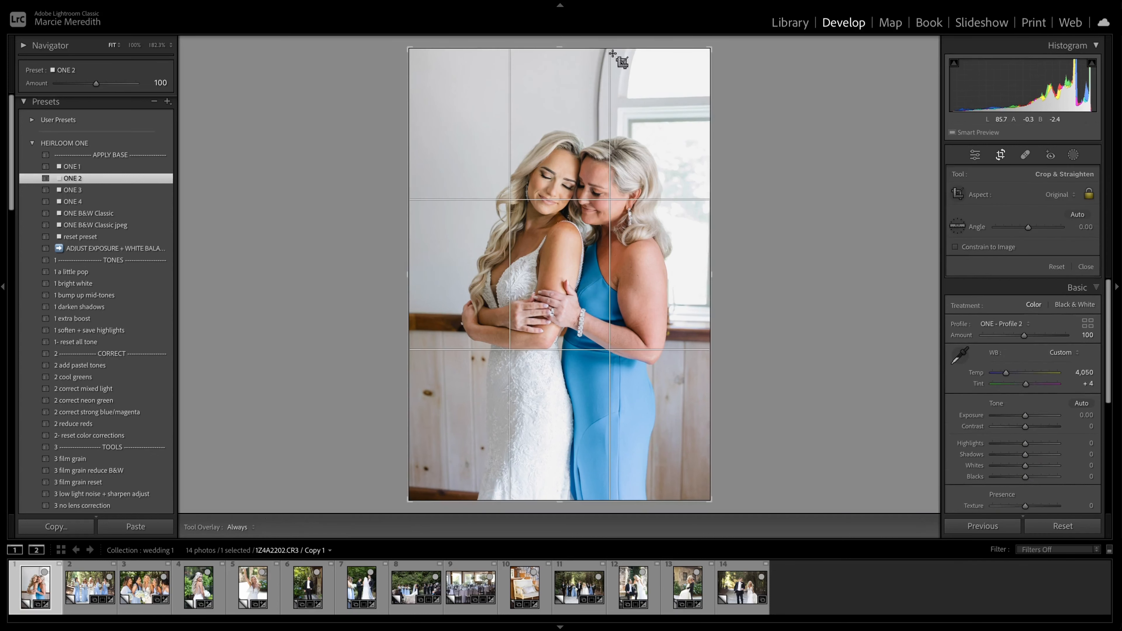
{"action": "left_click_drag", "start_coordinate": [602, 47], "coordinate": [606, 65]}
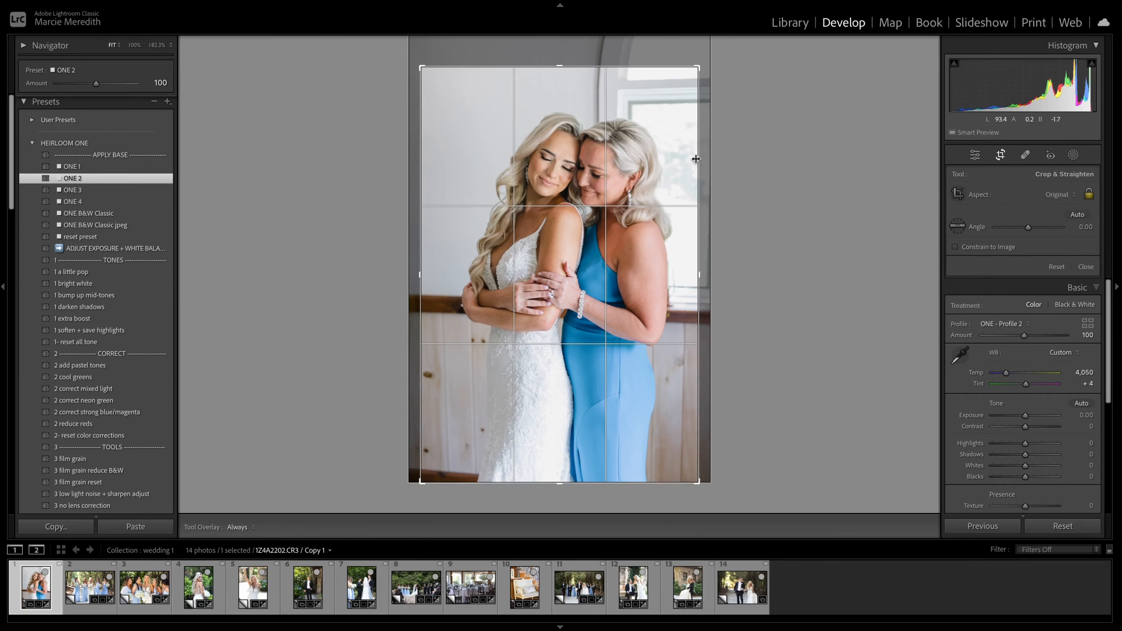
{"action": "left_click_drag", "start_coordinate": [616, 141], "coordinate": [604, 157]}
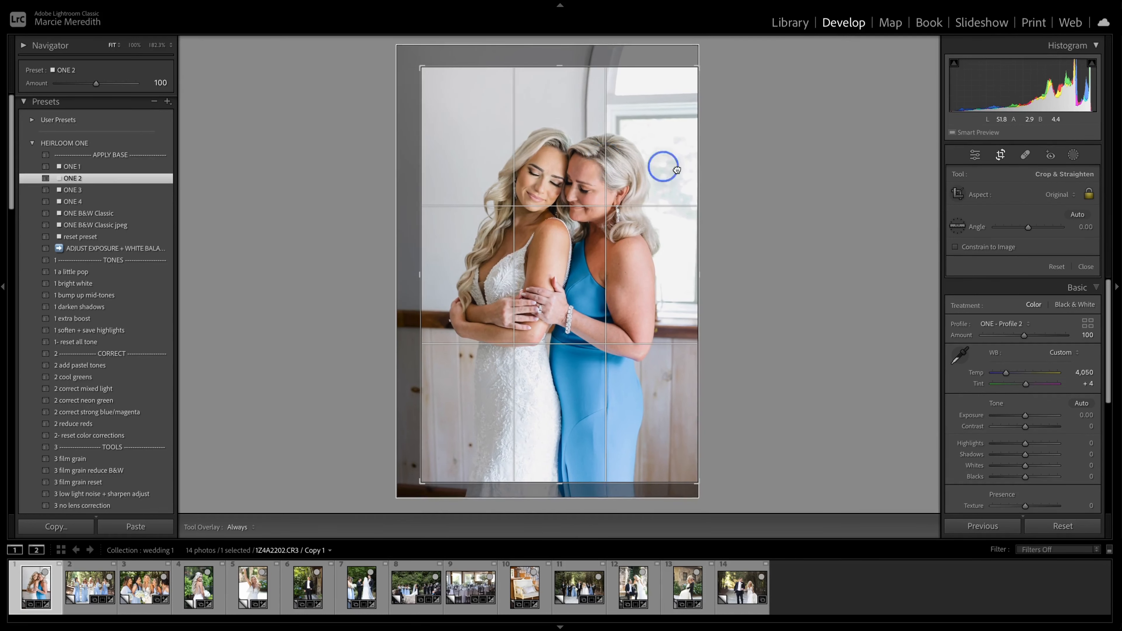
{"action": "left_click_drag", "start_coordinate": [695, 171], "coordinate": [690, 170]}
{"action": "left_click_drag", "start_coordinate": [579, 200], "coordinate": [580, 200]}
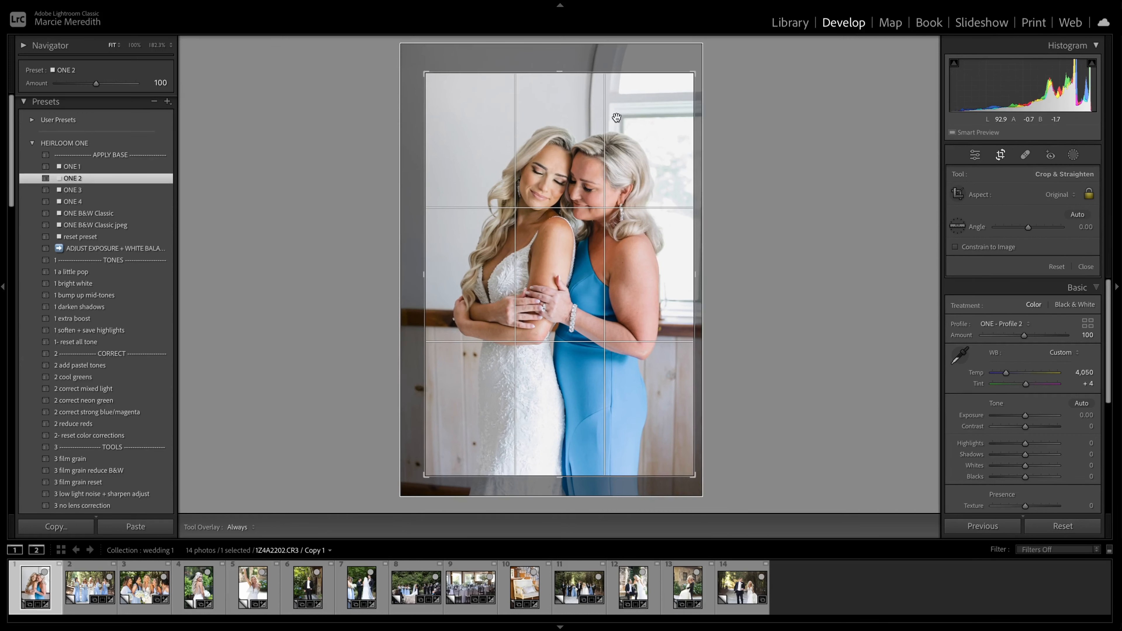
{"action": "key", "text": "Return"}
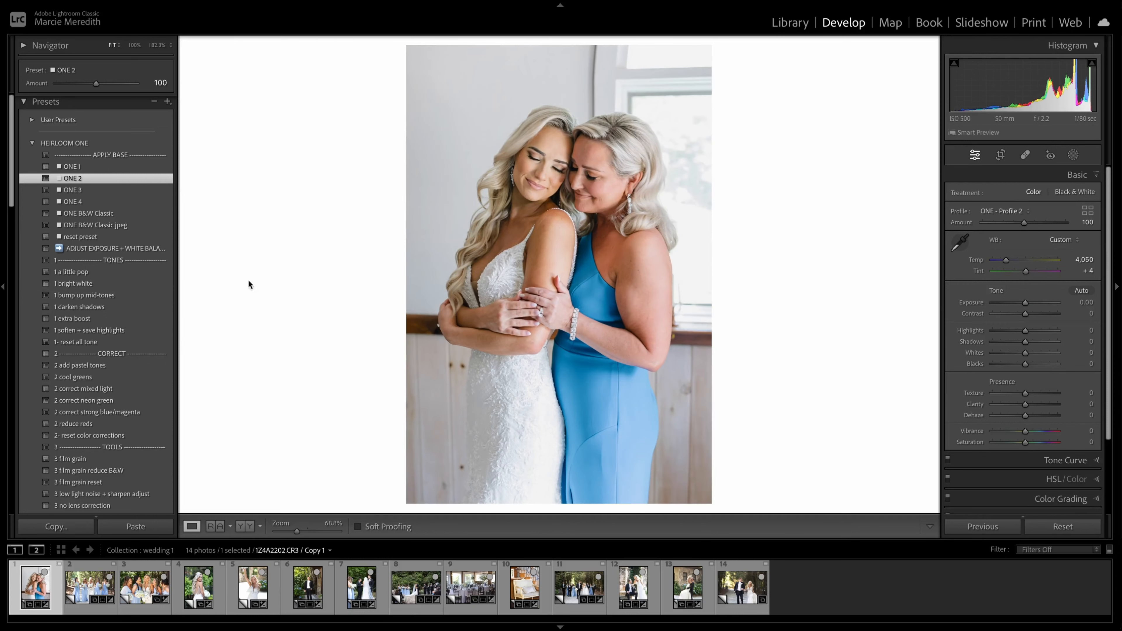
- Set the portrait's exposure to +0.10 and its tint to +2
{"action": "key", "text": "Up"}
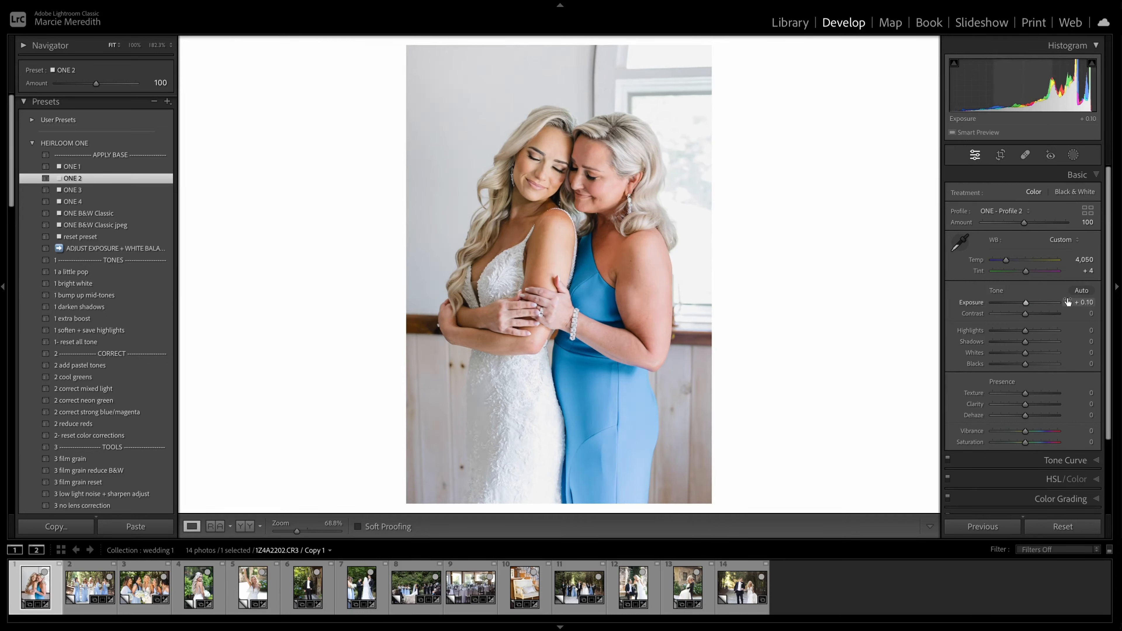
{"action": "left_click", "coordinate": [1076, 271]}
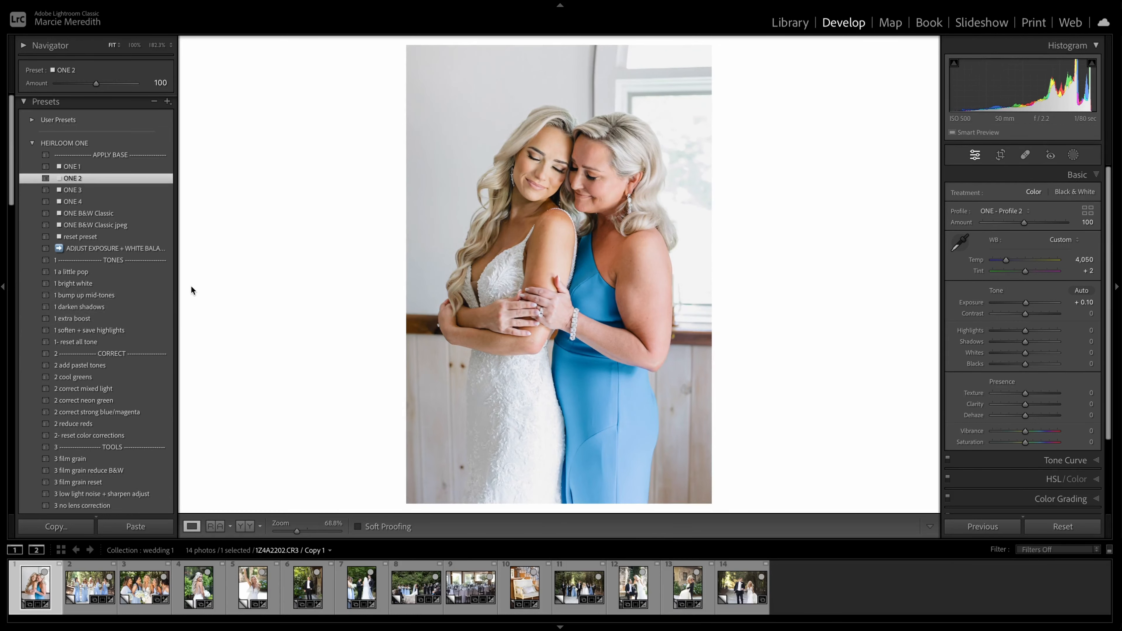
- Add the 1 extra boost tone preset at amount 18 and compare the portrait with its before view
{"action": "left_click", "coordinate": [95, 317]}
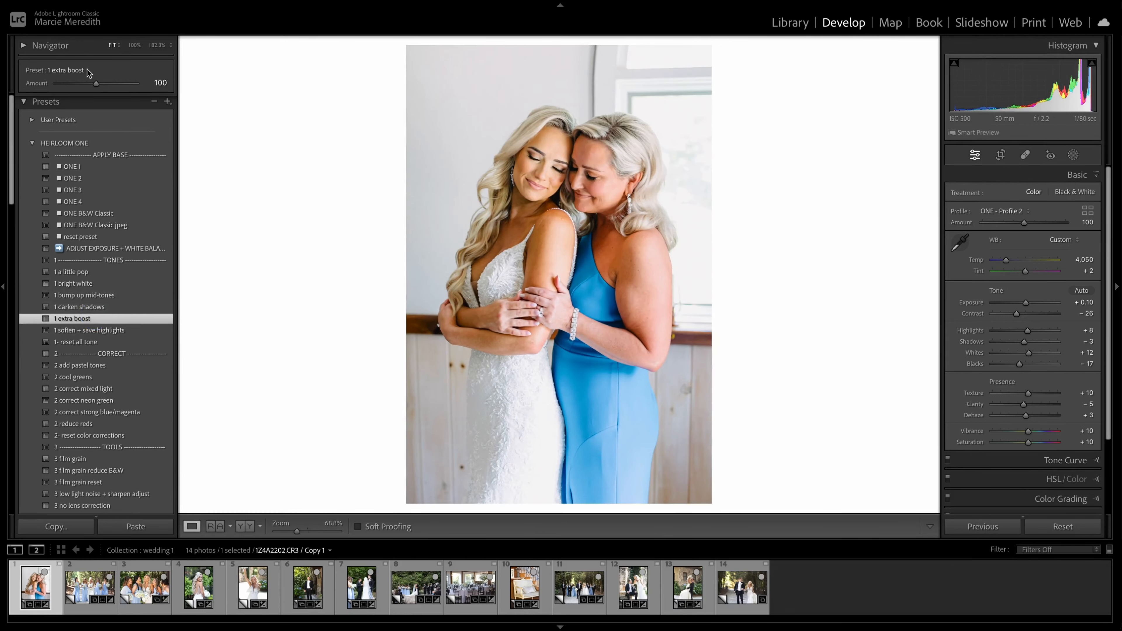
{"action": "left_click_drag", "start_coordinate": [96, 83], "coordinate": [64, 85]}
{"action": "key", "text": "backslash"}
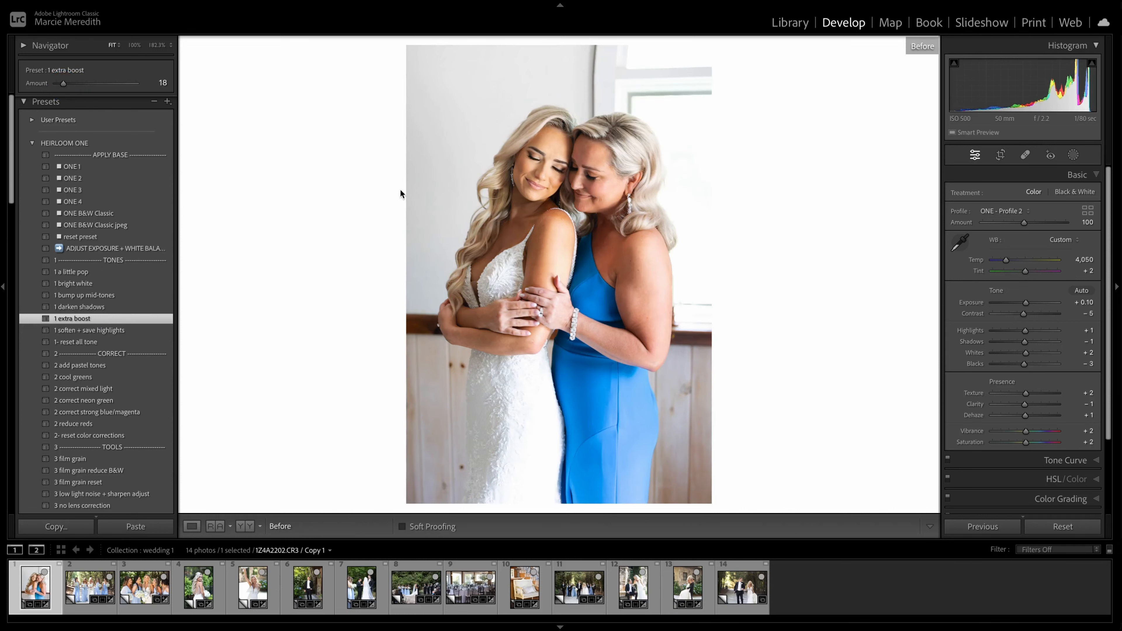
{"action": "key", "text": "backslash"}
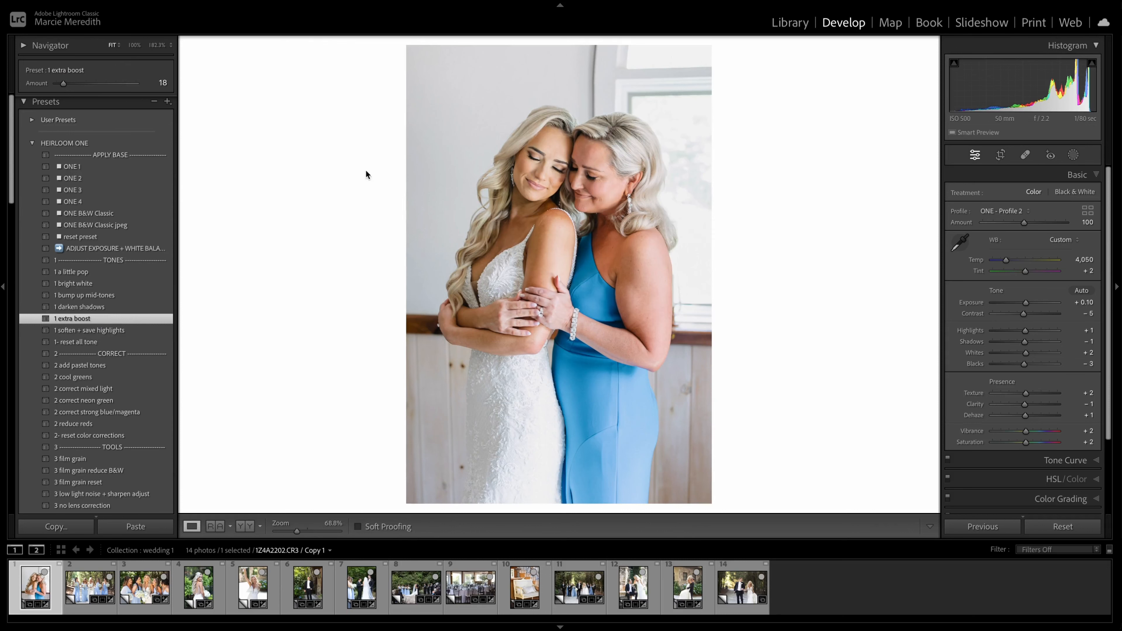
- Apply the ONE 2 base preset to the second photo, the walking bridal party, and set its exposure to +0.30
{"action": "key", "text": "Right"}
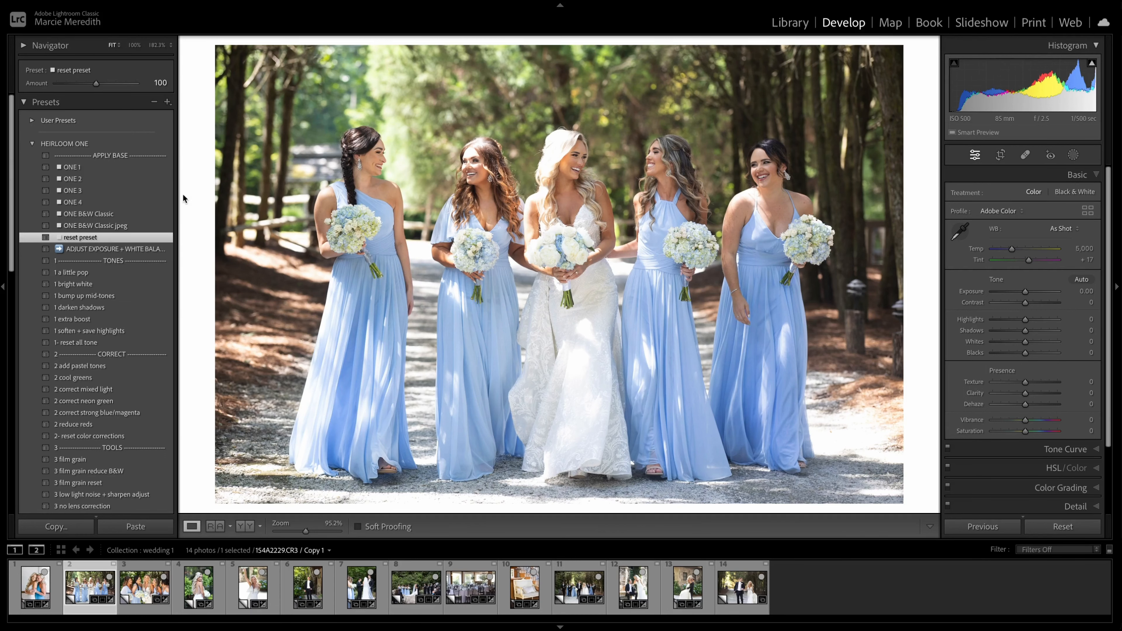
{"action": "left_click", "coordinate": [75, 167]}
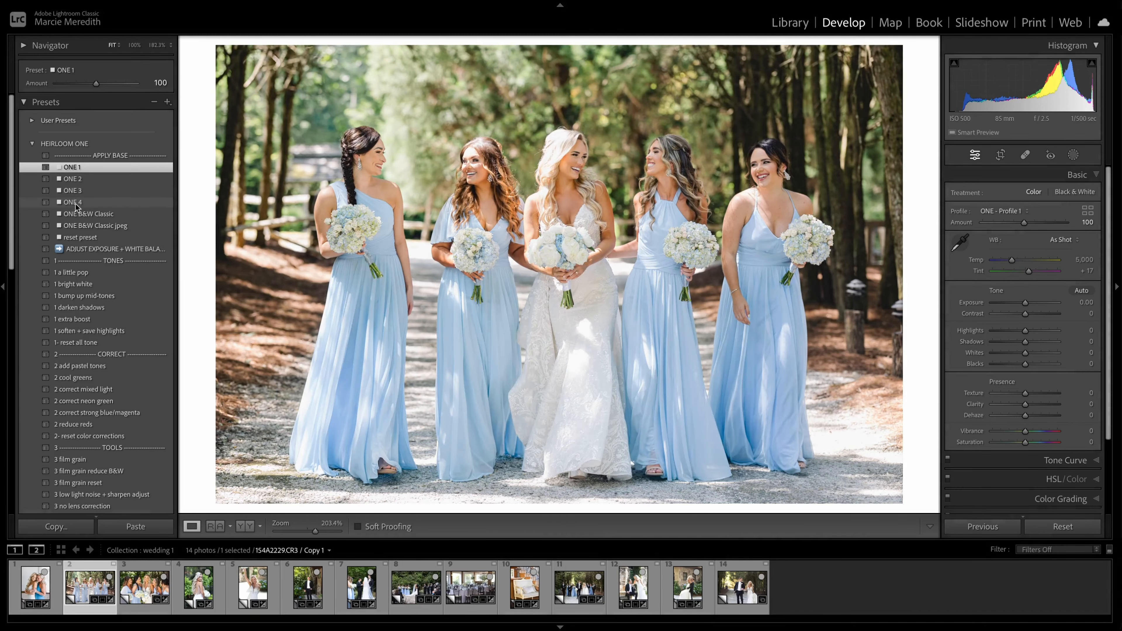
{"action": "left_click", "coordinate": [76, 182]}
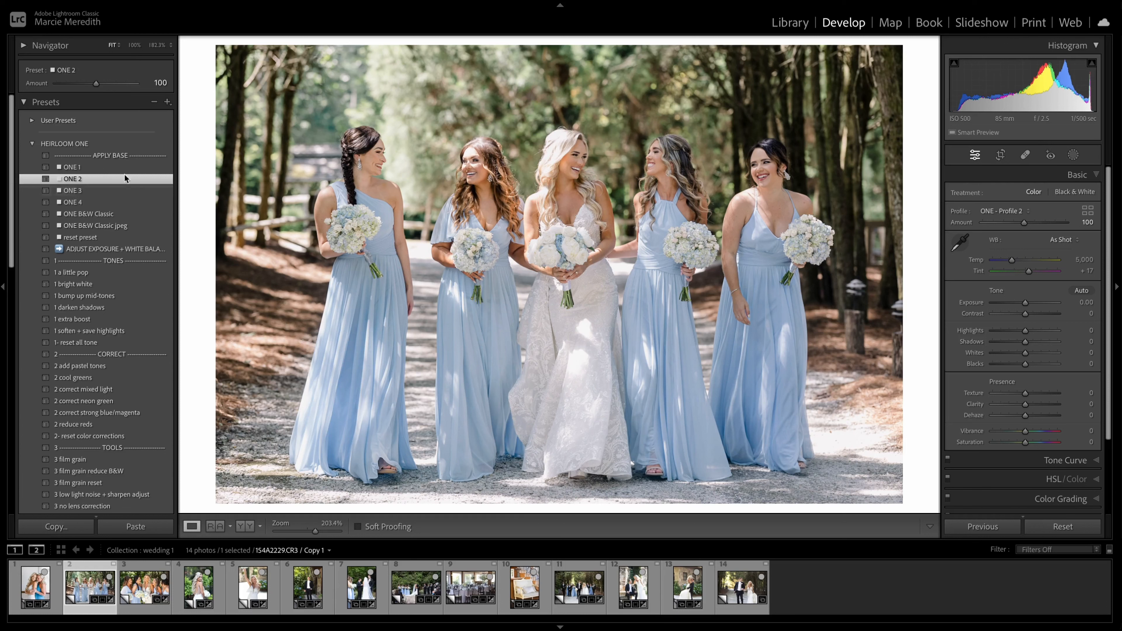
{"action": "key", "text": "Up"}
{"action": "key", "text": "Up"}
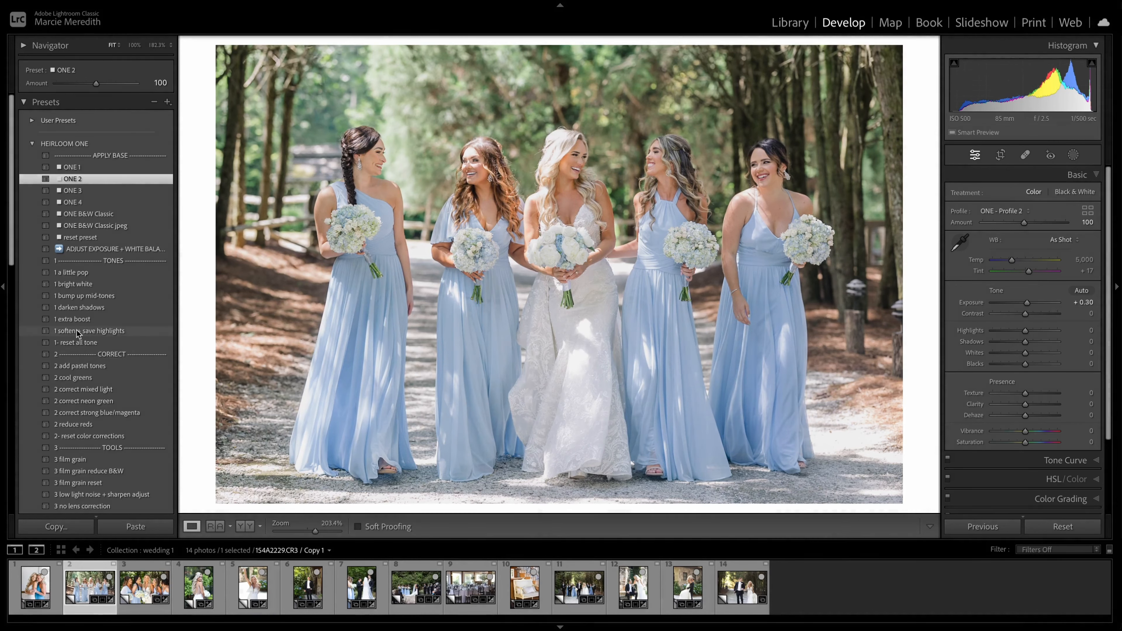
- Add the 1 soften + save highlights preset at amount 40 and set the blacks to -18 and whites to -4
{"action": "left_click", "coordinate": [76, 330]}
{"action": "left_click_drag", "start_coordinate": [96, 84], "coordinate": [70, 87]}
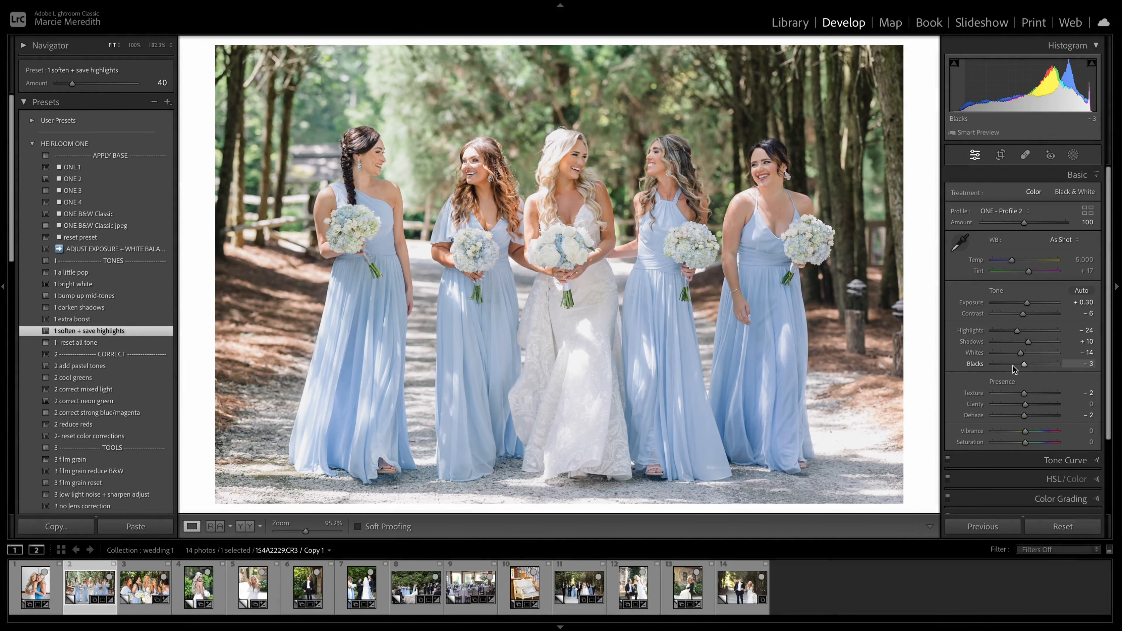
{"action": "scroll", "coordinate": [1014, 366], "scroll_direction": "down", "scroll_amount": 5}
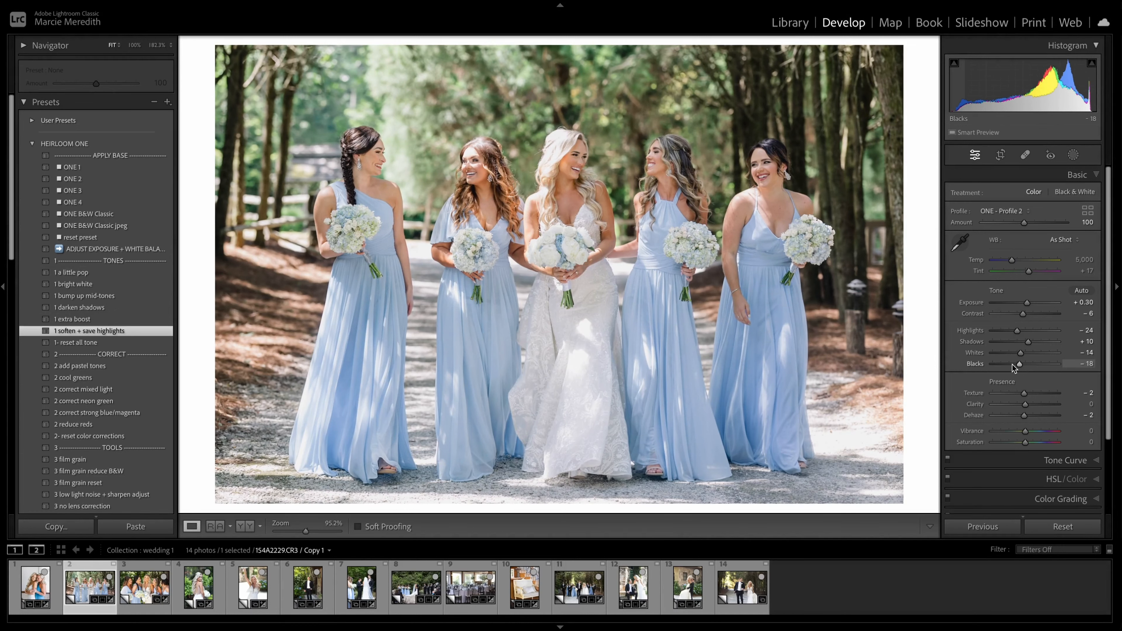
{"action": "scroll", "coordinate": [1027, 355], "scroll_direction": "up", "scroll_amount": 3}
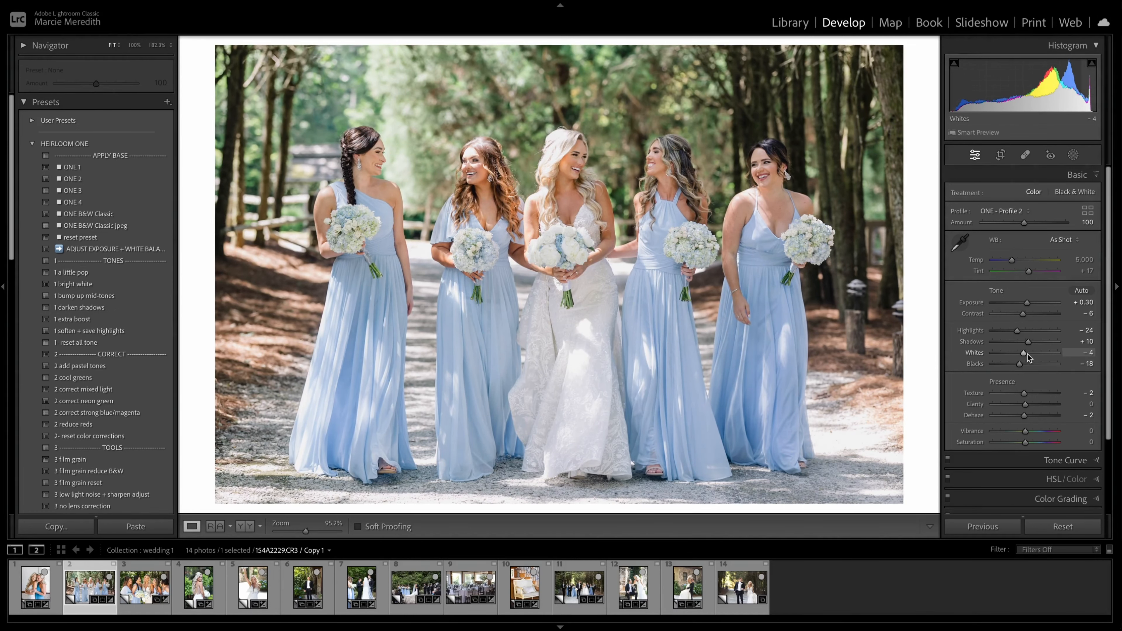
- Try the reset preset and a full reset on the walking bridal party photo, undoing both resets
{"action": "left_click", "coordinate": [56, 239]}
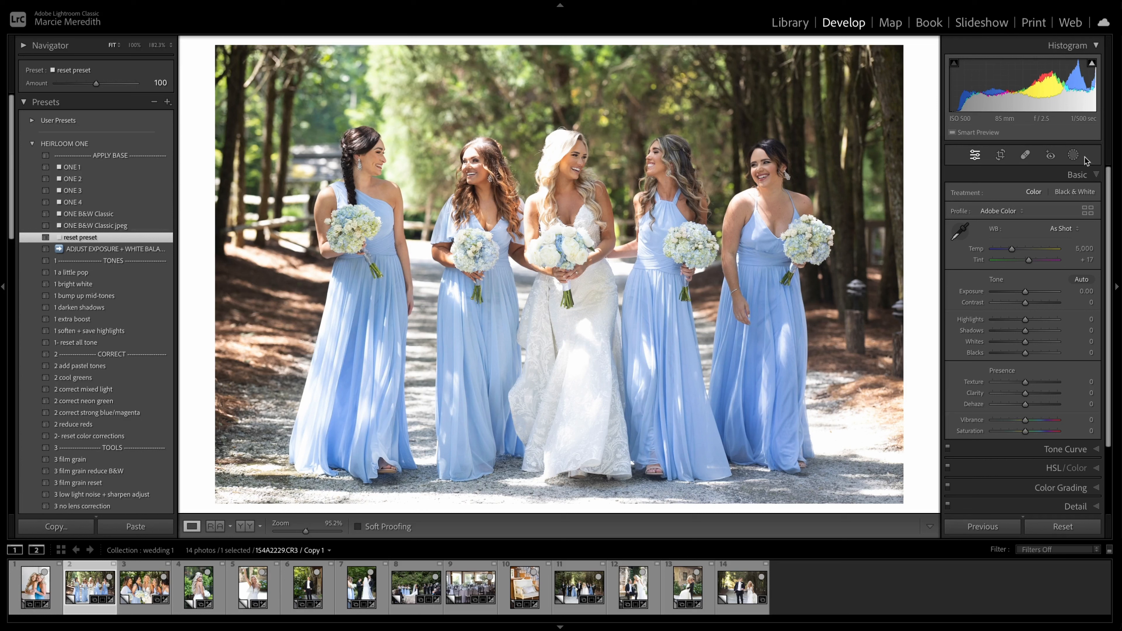
{"action": "left_click", "coordinate": [1074, 155]}
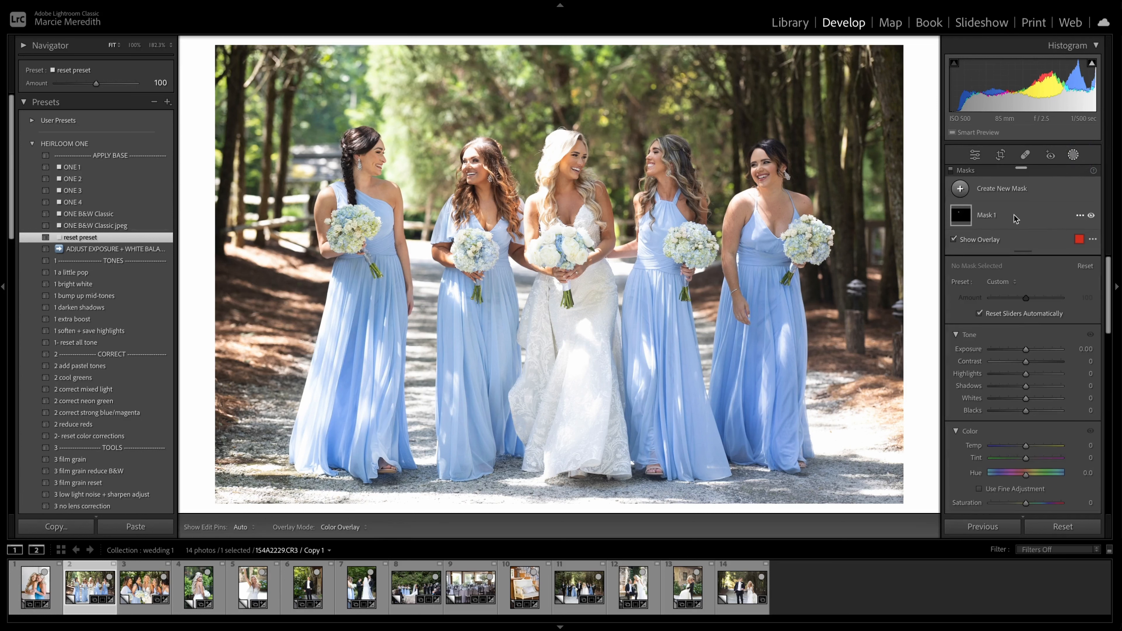
{"action": "left_click", "coordinate": [1074, 155]}
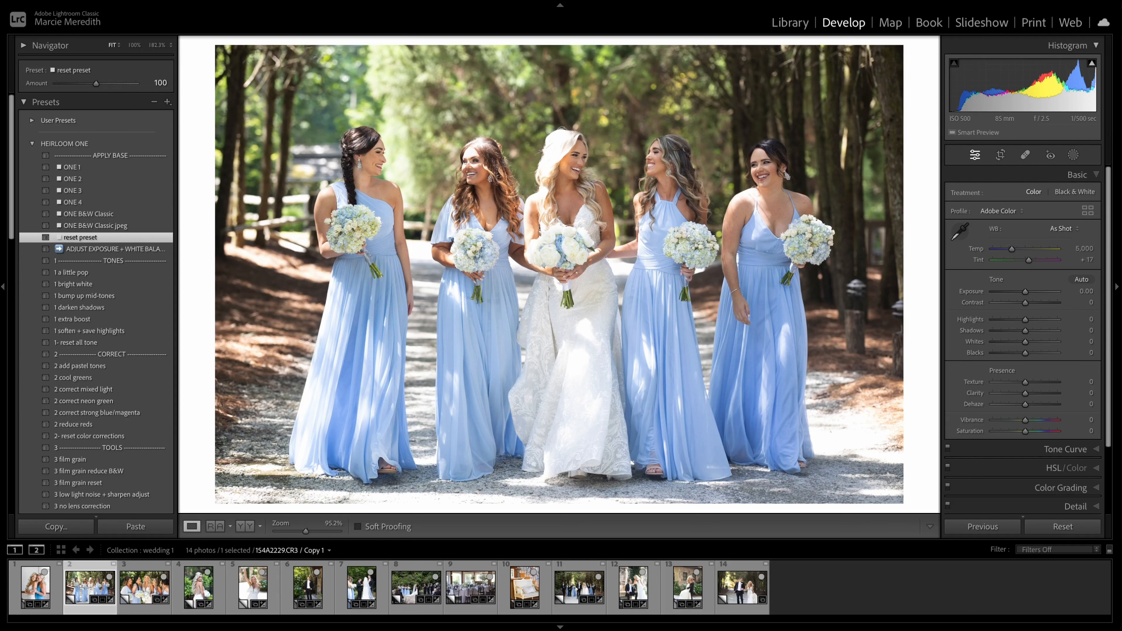
{"action": "left_click", "coordinate": [1076, 527]}
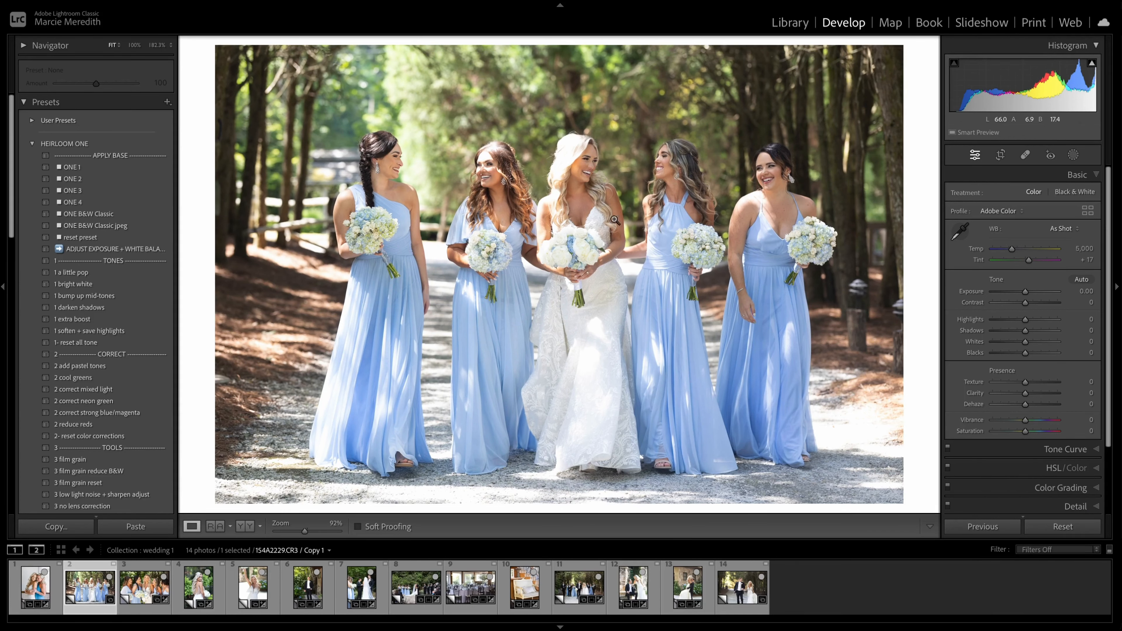
{"action": "key", "text": "ctrl+z"}
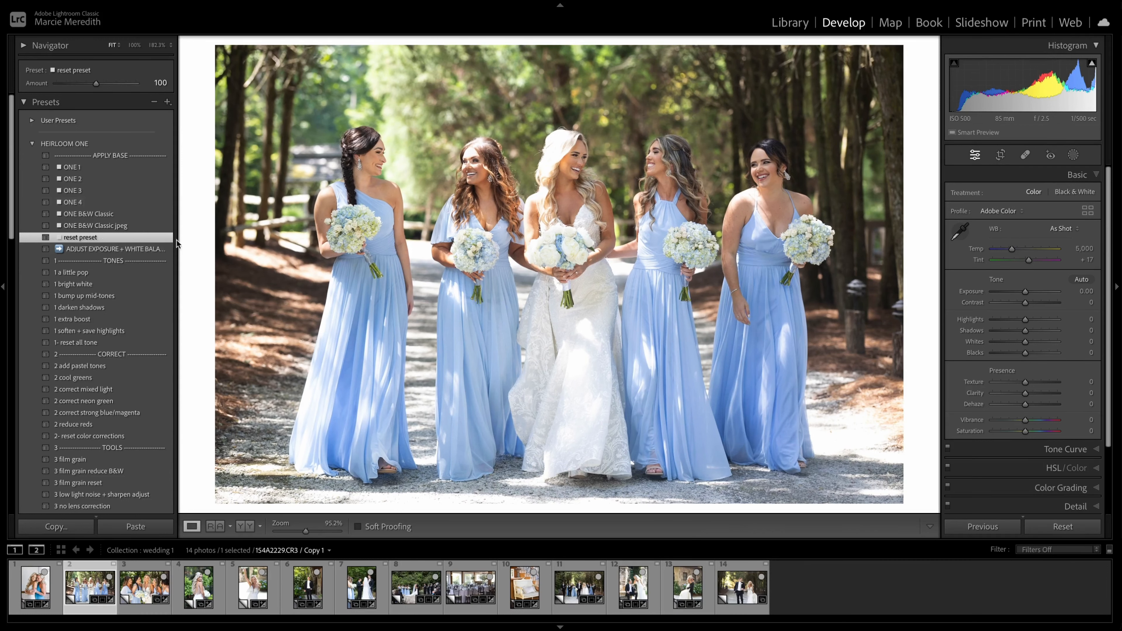
{"action": "key", "text": "ctrl+z"}
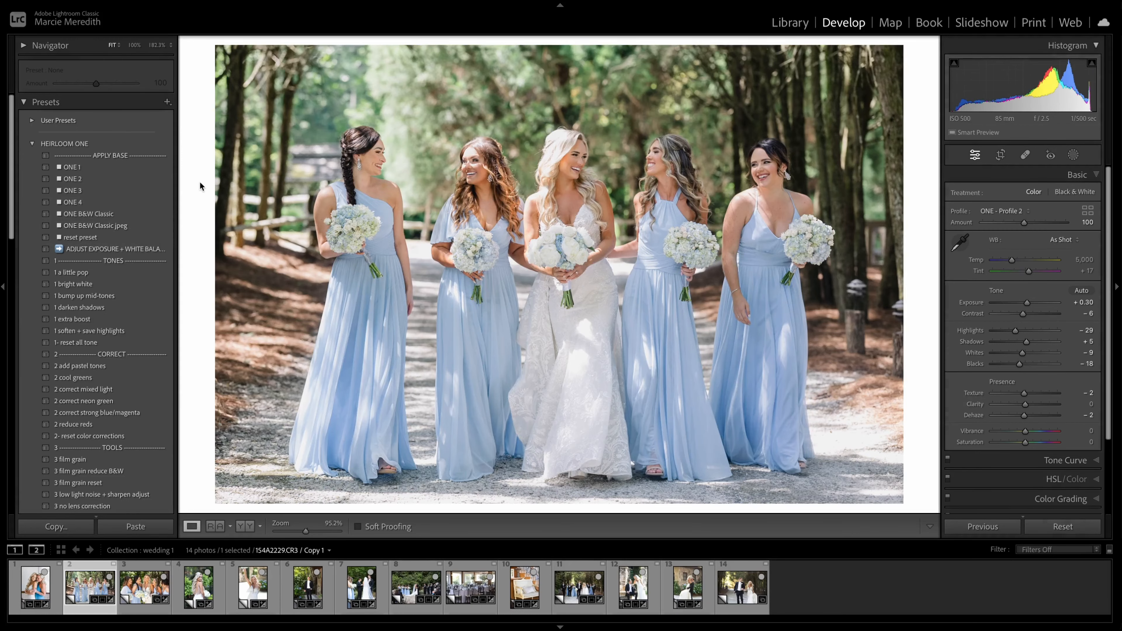
- Apply the 4 brighten background AI mask preset to the walking bridal party photo at amount 77
{"action": "scroll", "coordinate": [158, 332], "scroll_direction": "down", "scroll_amount": 5}
{"action": "scroll", "coordinate": [158, 330], "scroll_direction": "down", "scroll_amount": 3}
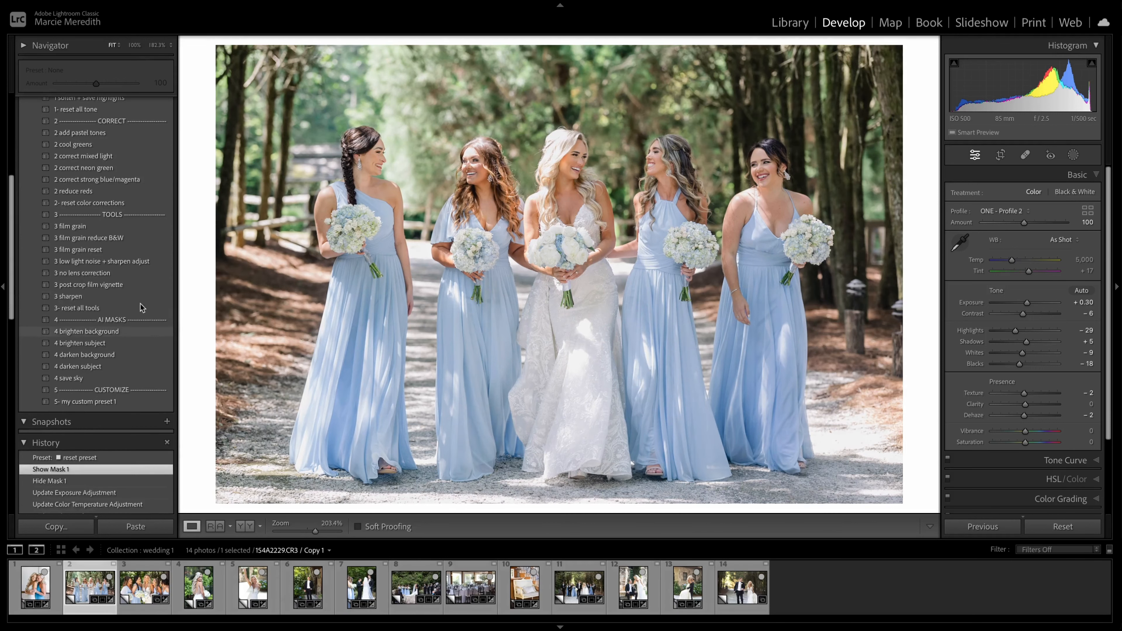
{"action": "scroll", "coordinate": [120, 256], "scroll_direction": "up", "scroll_amount": 1}
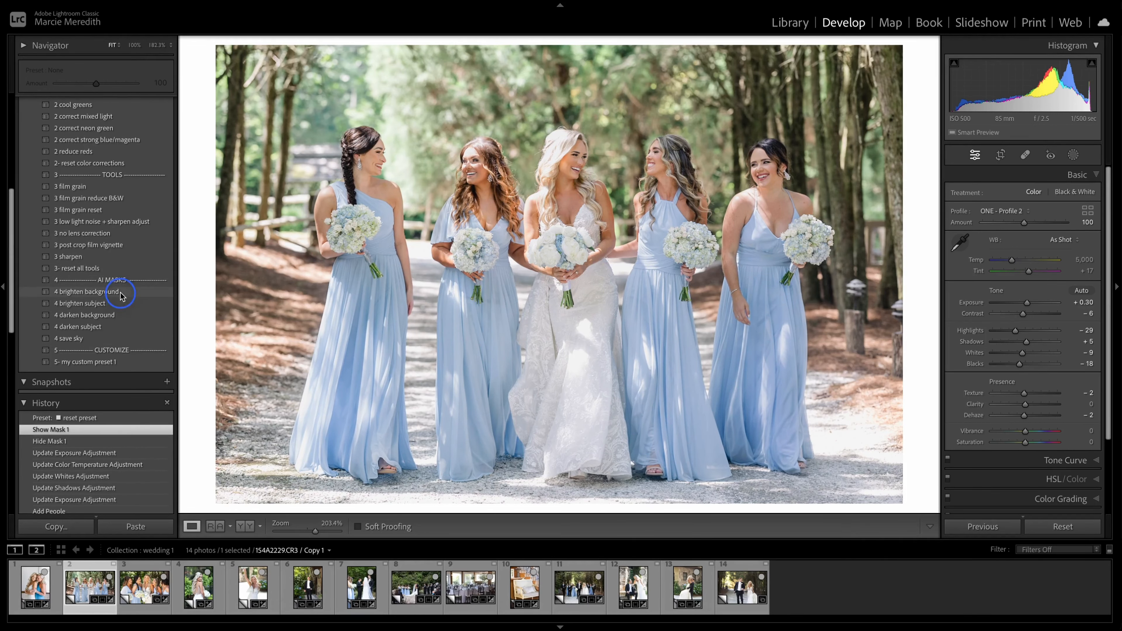
{"action": "left_click", "coordinate": [120, 293]}
{"action": "left_click_drag", "start_coordinate": [96, 83], "coordinate": [86, 83]}
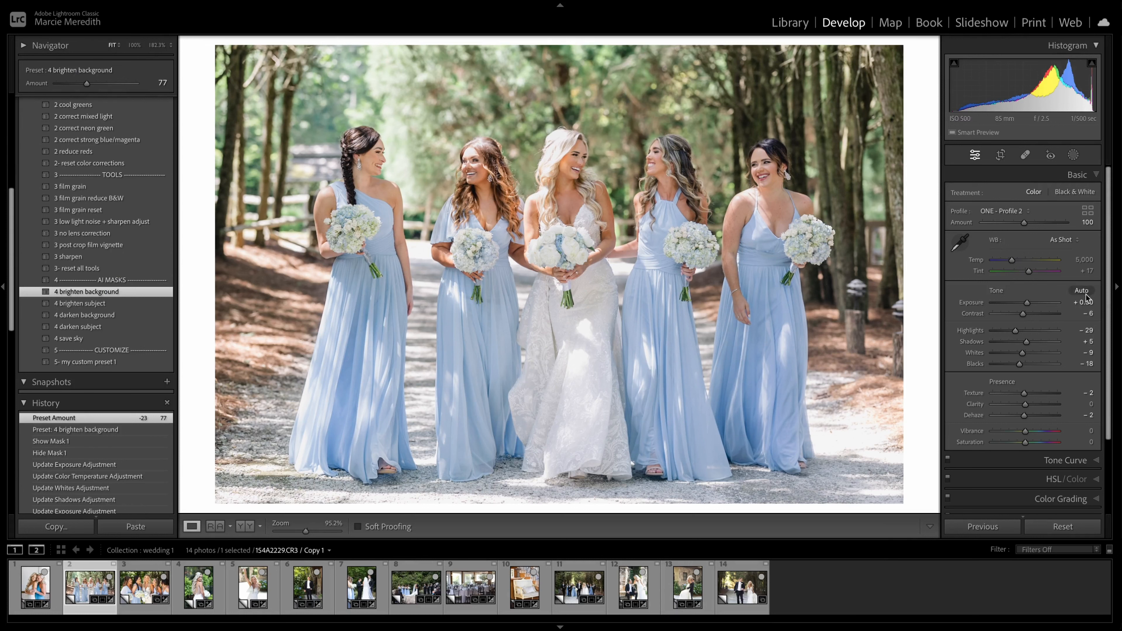
- Set the photo's exposure to +0.10 and compare the edit with its before view
{"action": "key", "text": "Down"}
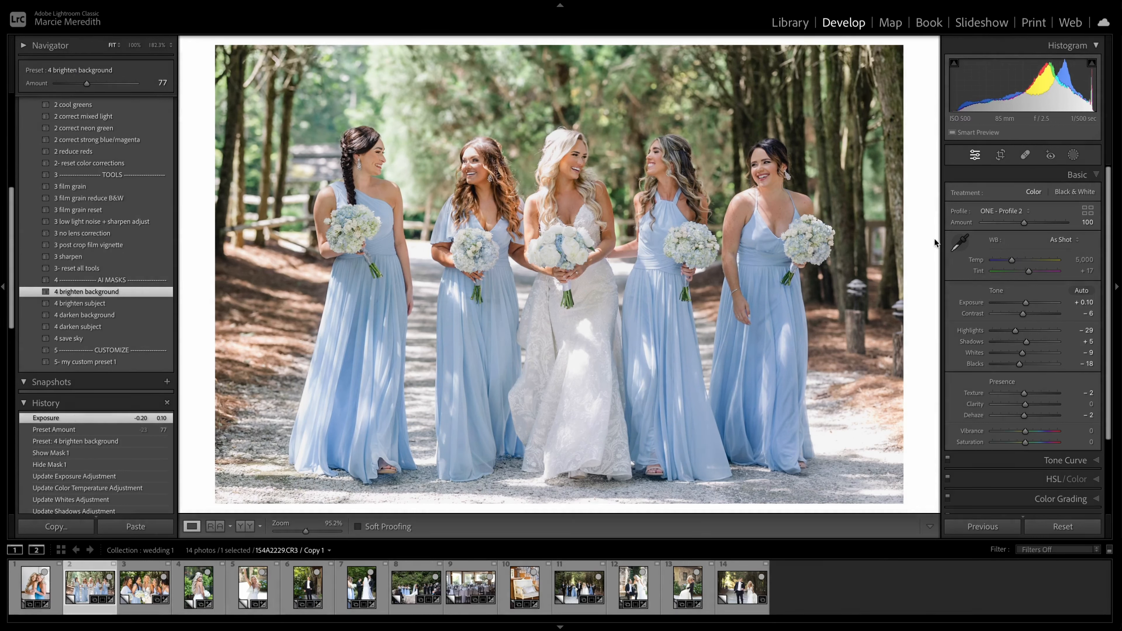
{"action": "key", "text": "backslash"}
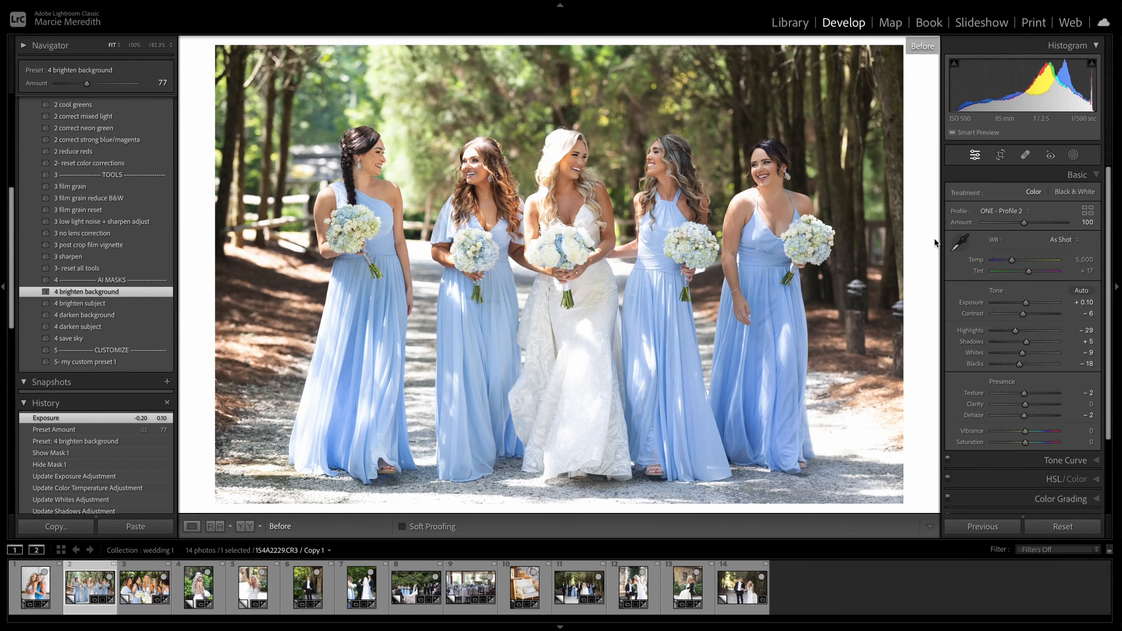
{"action": "key", "text": "backslash"}
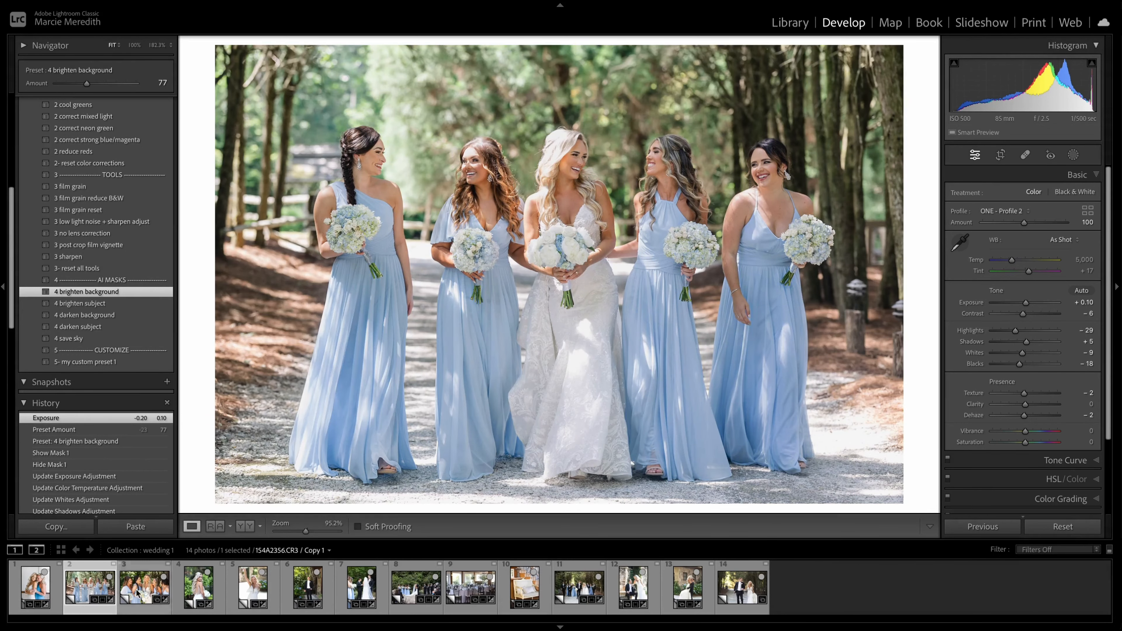
- Set the third photo, the laughing bridal party close-up, to temperature 4,700, tint +8 and exposure +0.10
{"action": "left_click", "coordinate": [147, 591]}
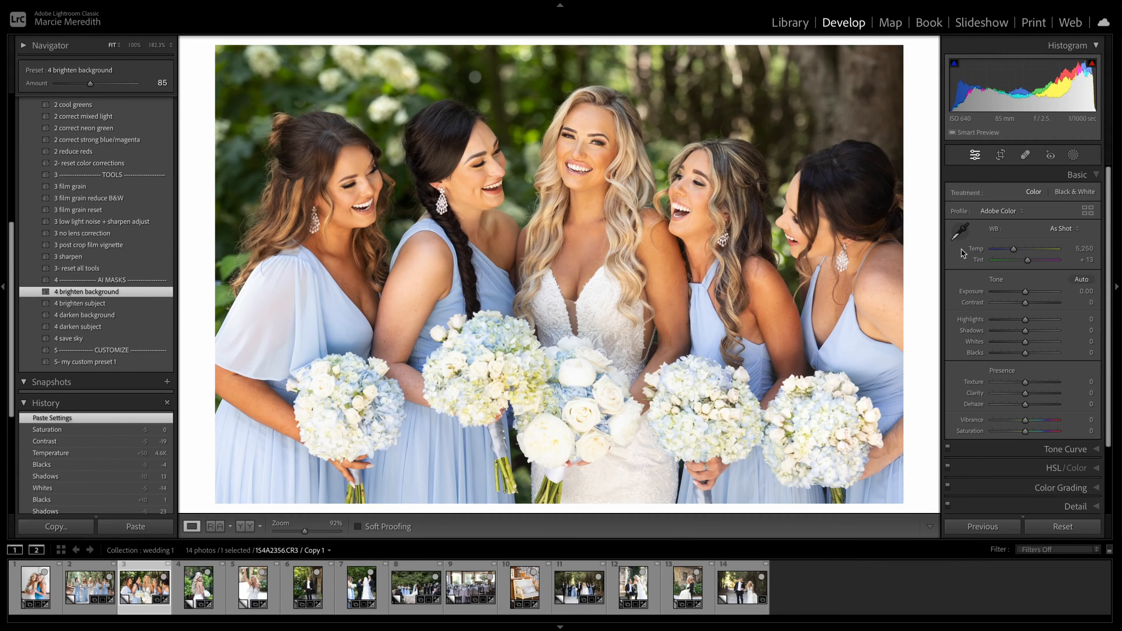
{"action": "key", "text": "Down"}
{"action": "key", "text": "Down"}
{"action": "key", "text": "Down"}
{"action": "key", "text": "Down"}
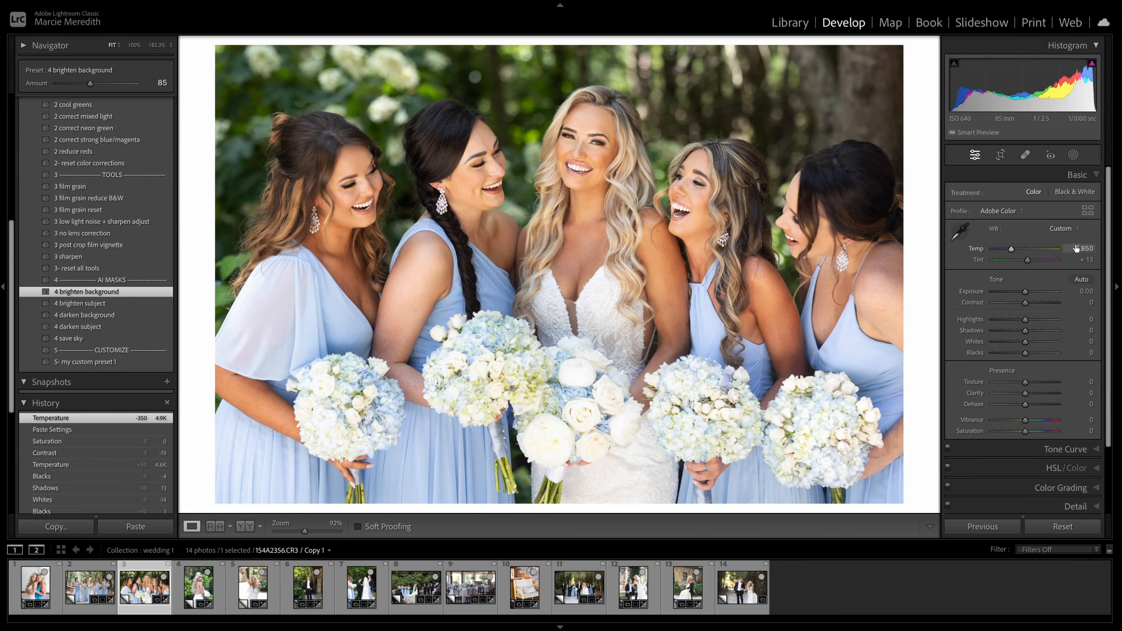
{"action": "key", "text": "Down"}
{"action": "key", "text": "Down"}
{"action": "key", "text": "Down"}
{"action": "key", "text": "Down"}
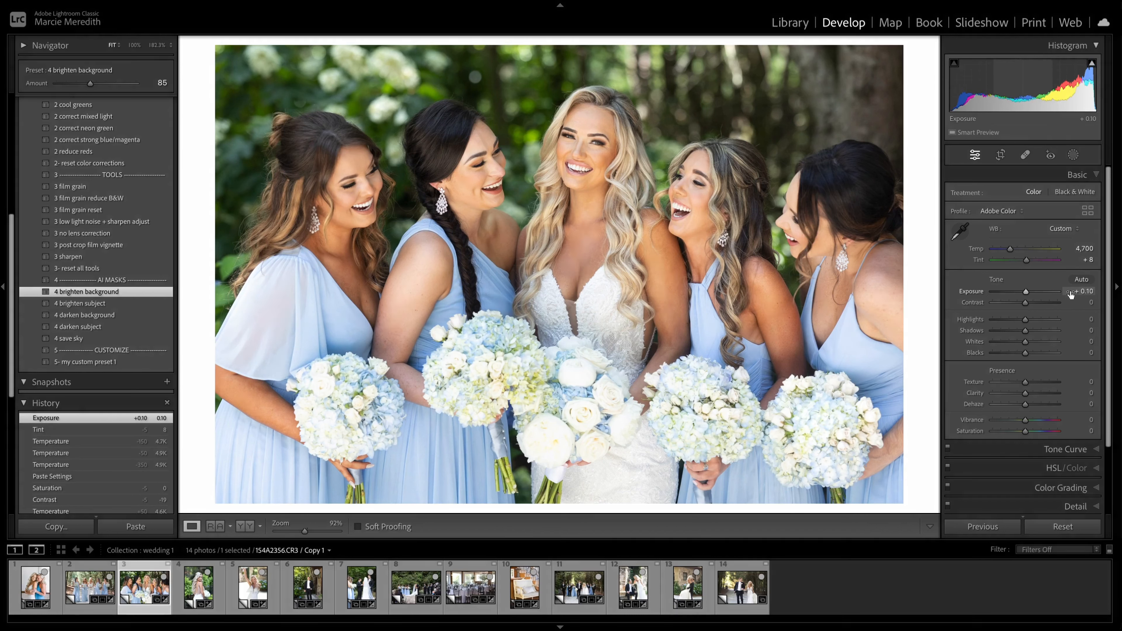
- Apply ONE 3 and 1 bright white at amount 64 to the laughing bridal party close-up, setting its temperature to 4,750
{"action": "scroll", "coordinate": [86, 170], "scroll_direction": "up", "scroll_amount": 1}
{"action": "scroll", "coordinate": [87, 170], "scroll_direction": "up", "scroll_amount": 5}
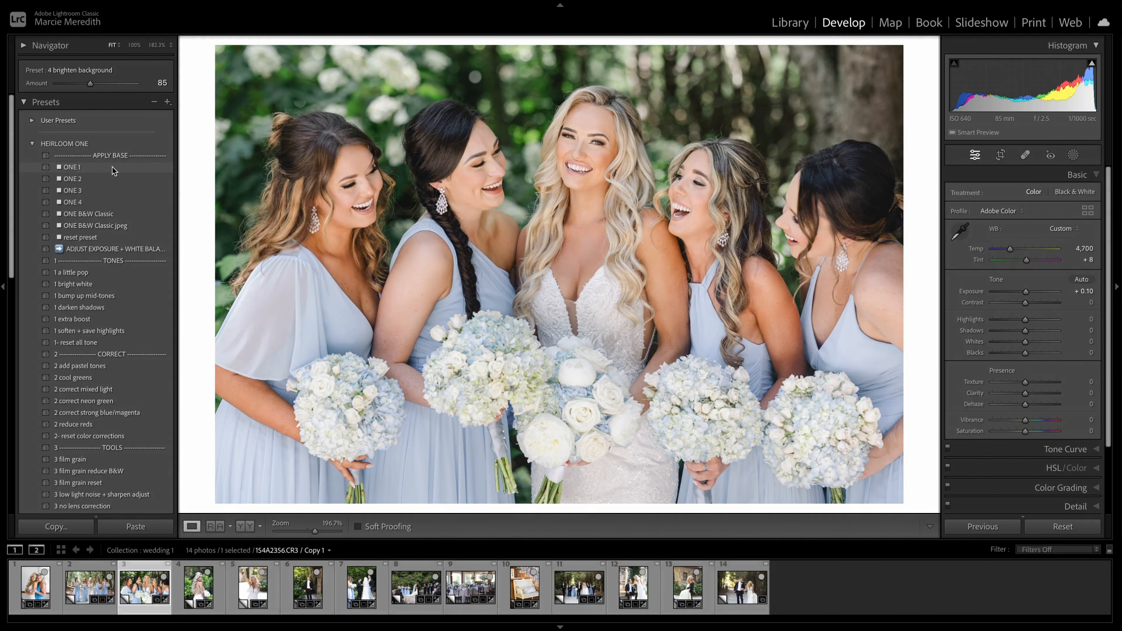
{"action": "left_click", "coordinate": [107, 189]}
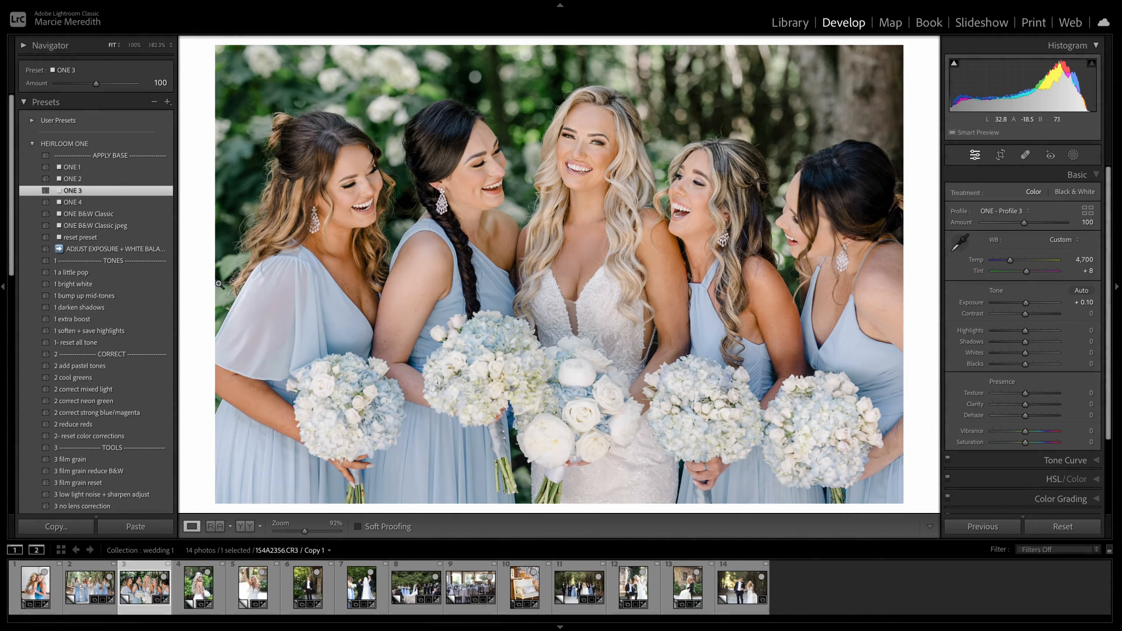
{"action": "left_click", "coordinate": [98, 285]}
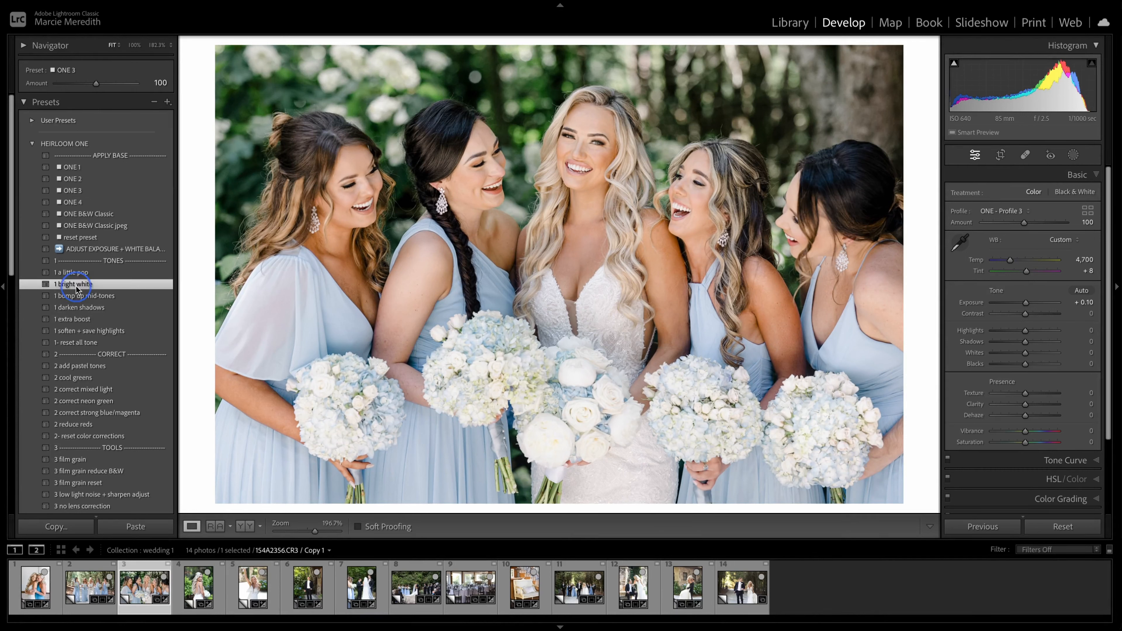
{"action": "left_click_drag", "start_coordinate": [96, 84], "coordinate": [82, 87]}
{"action": "left_click_drag", "start_coordinate": [1066, 261], "coordinate": [1068, 261]}
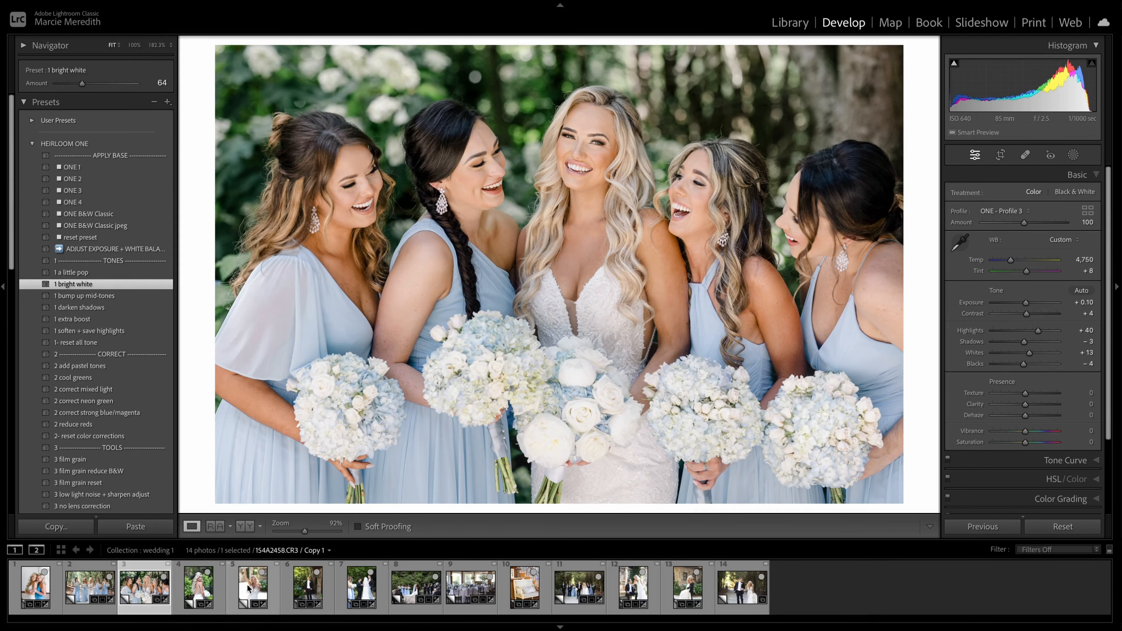
- Set the fourth photo, the bride looking over her shoulder, to temperature 5,450 and apply the ONE 3 base preset at amount 79
{"action": "left_click", "coordinate": [200, 586]}
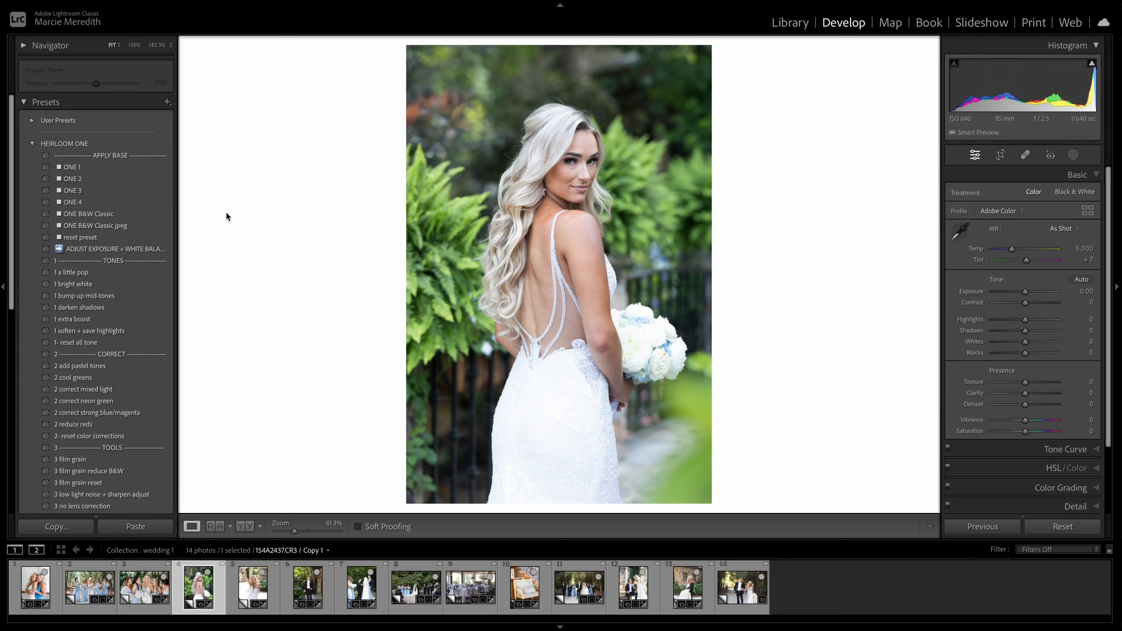
{"action": "left_click_drag", "start_coordinate": [1071, 248], "coordinate": [1075, 248]}
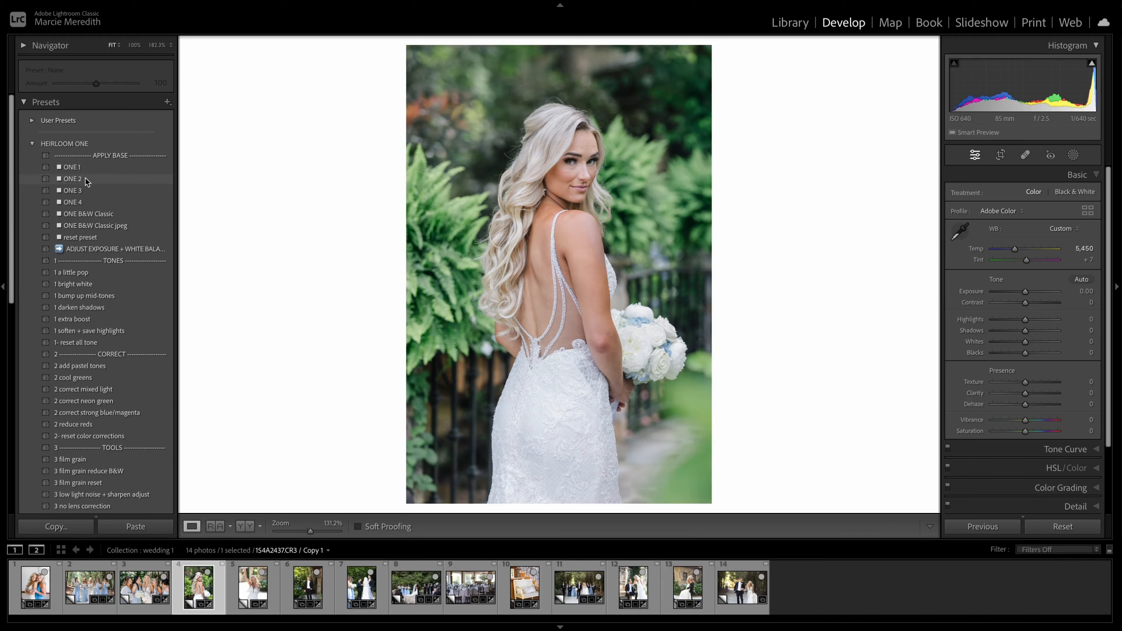
{"action": "left_click", "coordinate": [70, 191]}
{"action": "left_click_drag", "start_coordinate": [95, 84], "coordinate": [89, 86]}
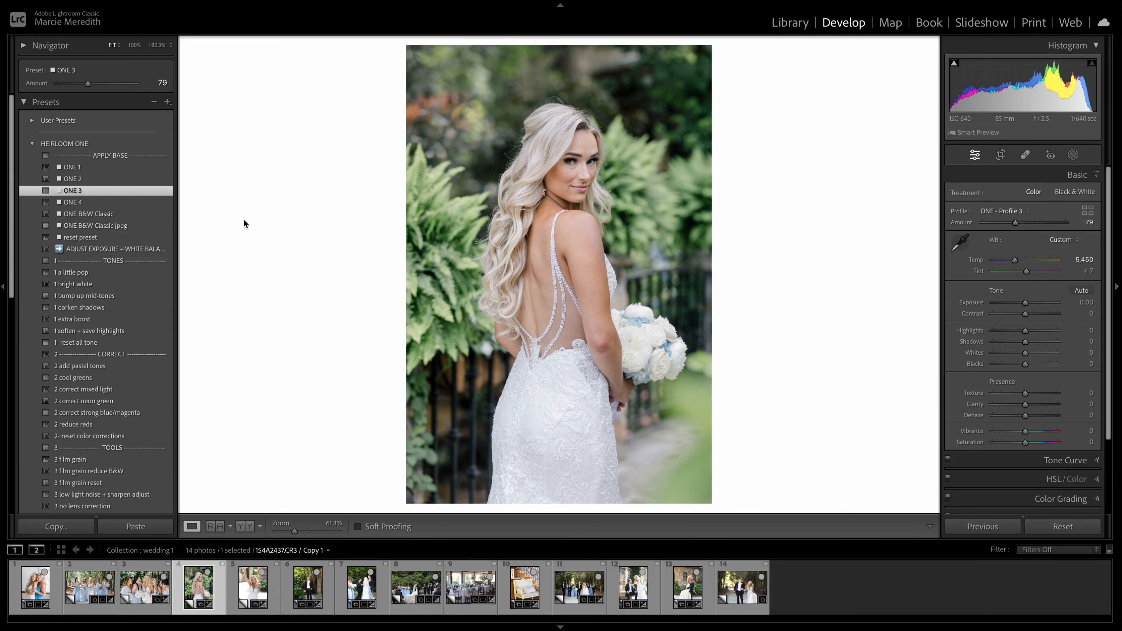
- Set the bride portrait to exposure +0.20 and temperature 5,550, and apply the 1 a little pop preset at amount 71
{"action": "key", "text": "Up"}
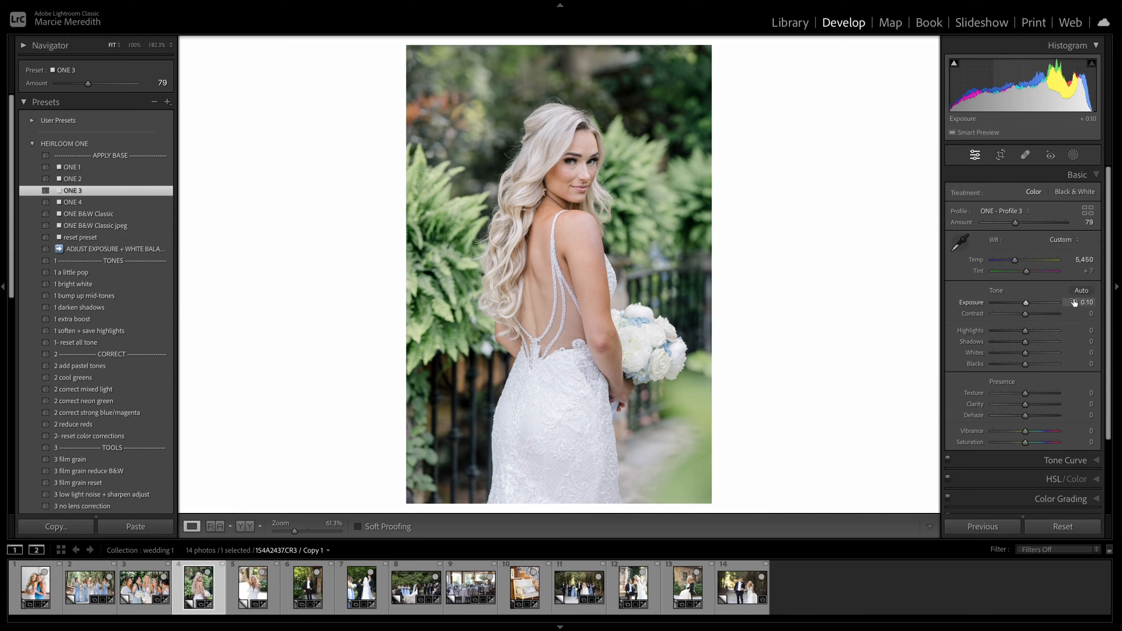
{"action": "key", "text": "Up"}
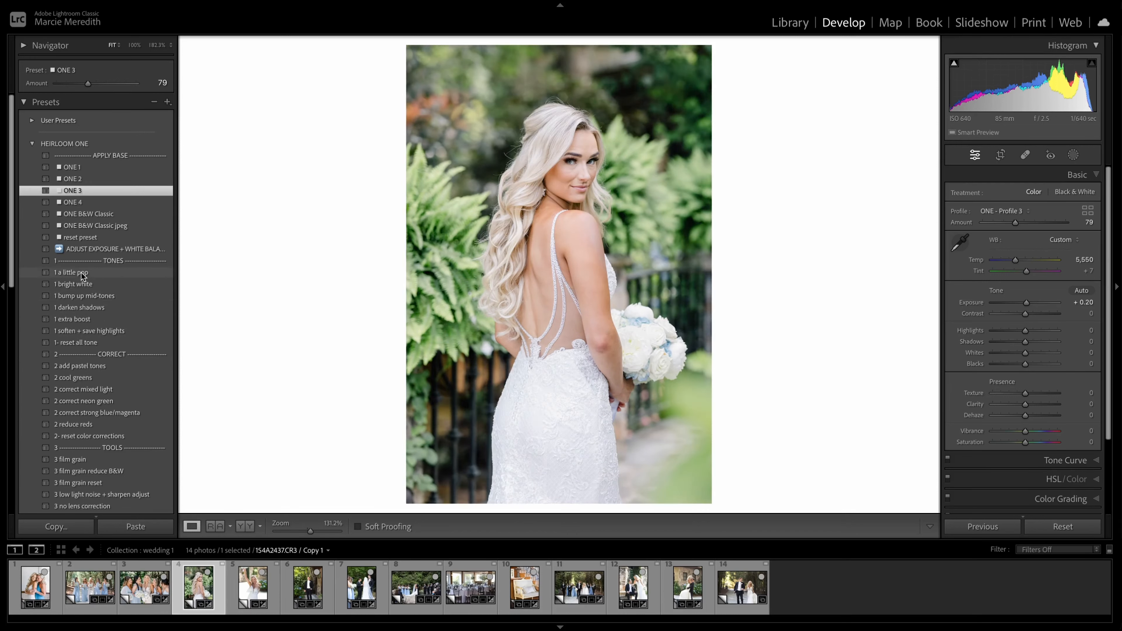
{"action": "left_click", "coordinate": [71, 272]}
{"action": "left_click_drag", "start_coordinate": [96, 83], "coordinate": [85, 86]}
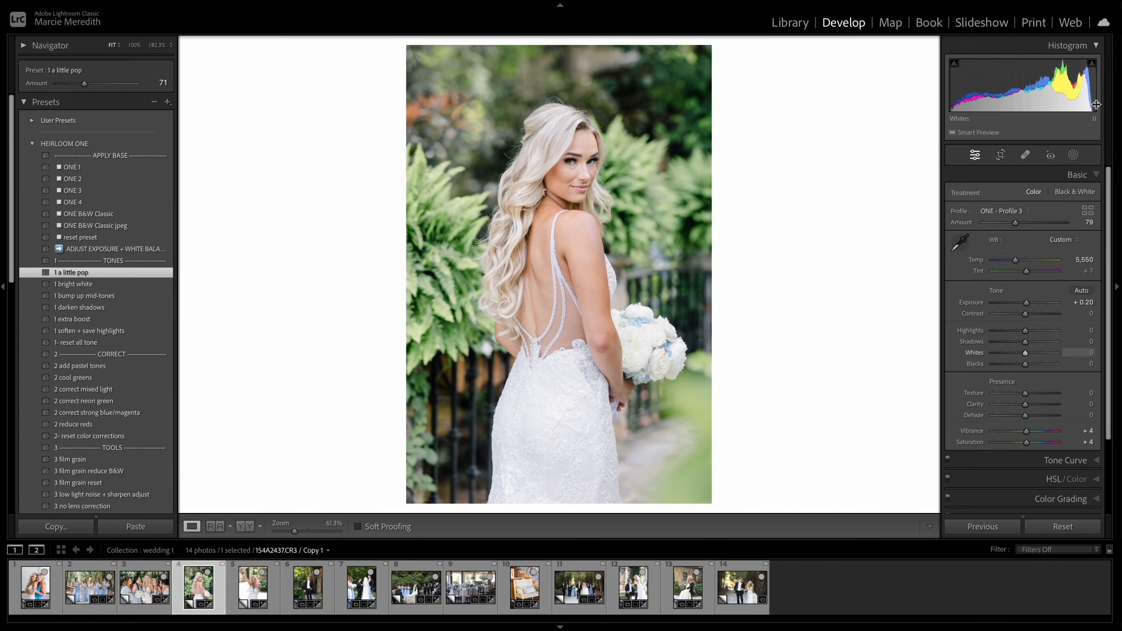
- Lower the bride portrait's highlights to −28 and compare the edit with its before view
{"action": "mouse_move", "coordinate": [1014, 330]}
{"action": "left_mouse_down"}
{"action": "mouse_move", "coordinate": [1006, 333]}
{"action": "mouse_move", "coordinate": [1016, 330]}
{"action": "left_mouse_up"}
{"action": "key", "text": "backslash"}
{"action": "key", "text": "backslash"}
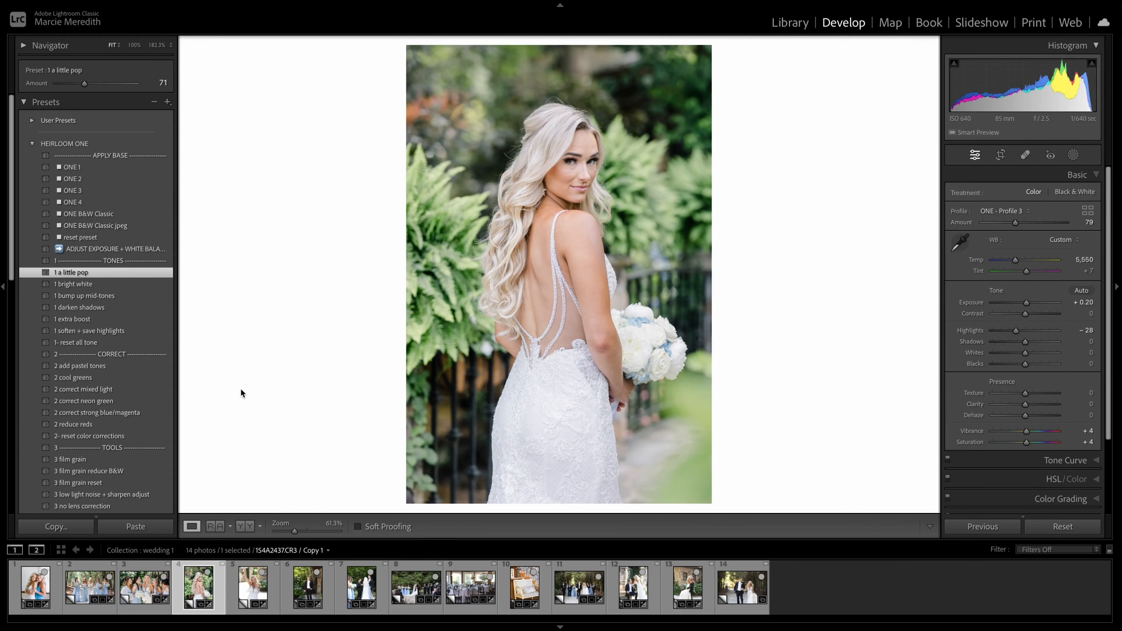
- Apply the ONE 1 base preset to the fifth photo, the bride raising her bouquet, and set its exposure to +0.20
{"action": "key", "text": "Right"}
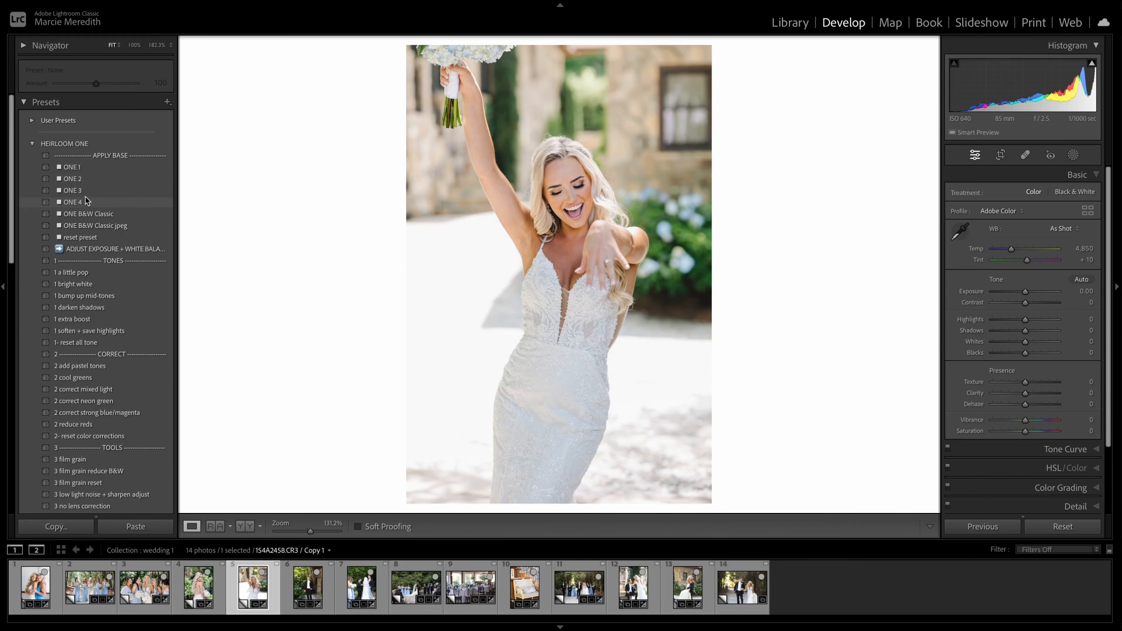
{"action": "left_click", "coordinate": [93, 168]}
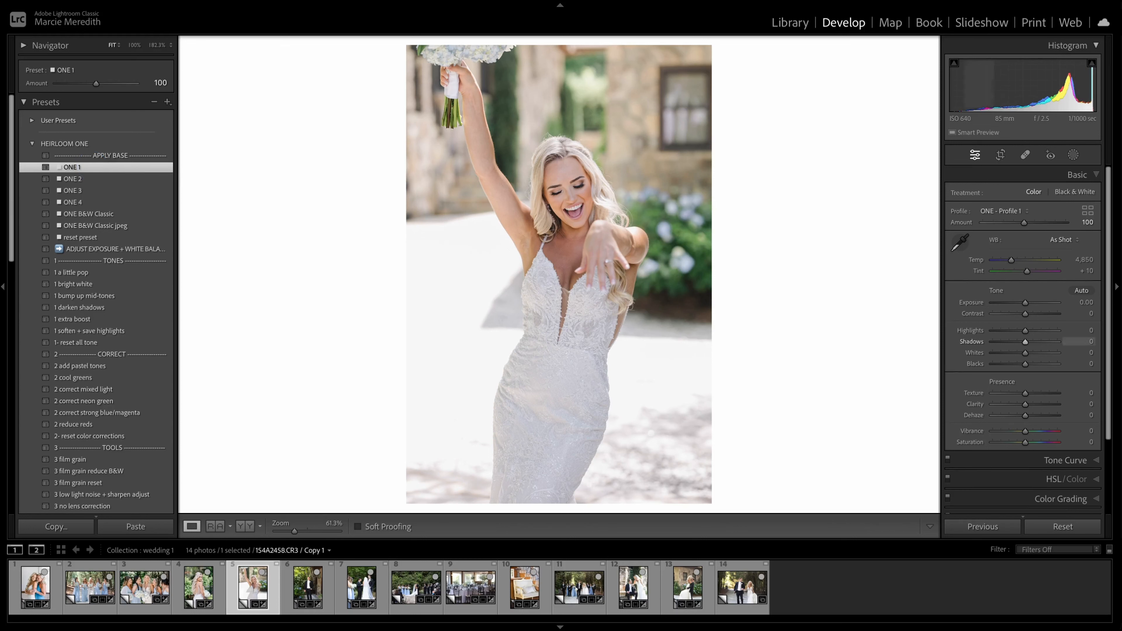
{"action": "left_click_drag", "start_coordinate": [1073, 302], "coordinate": [1078, 301]}
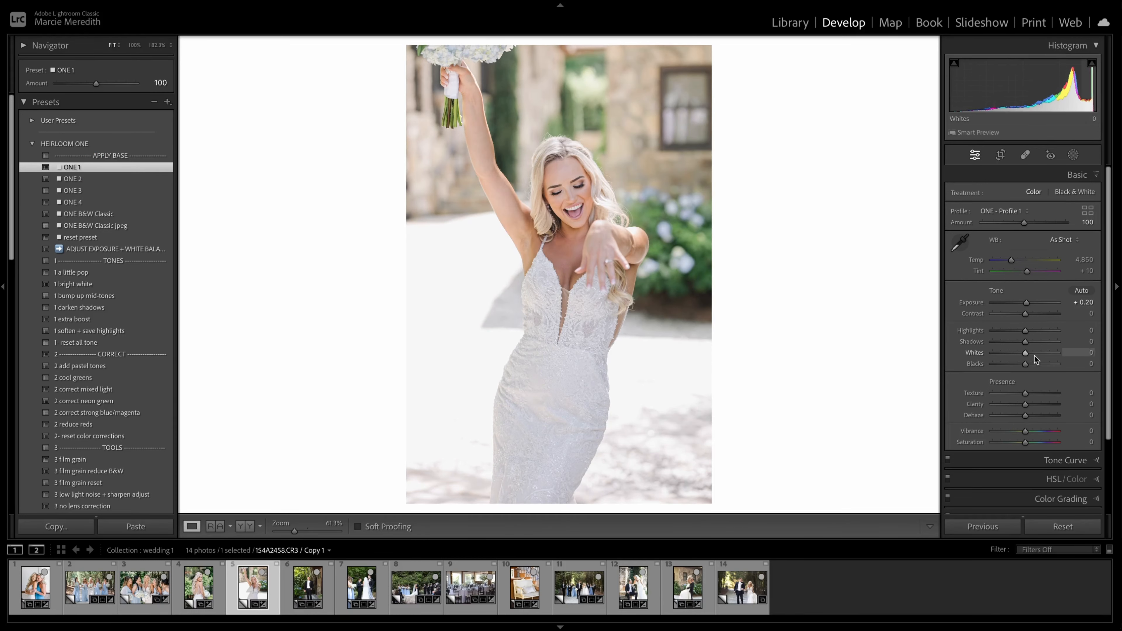
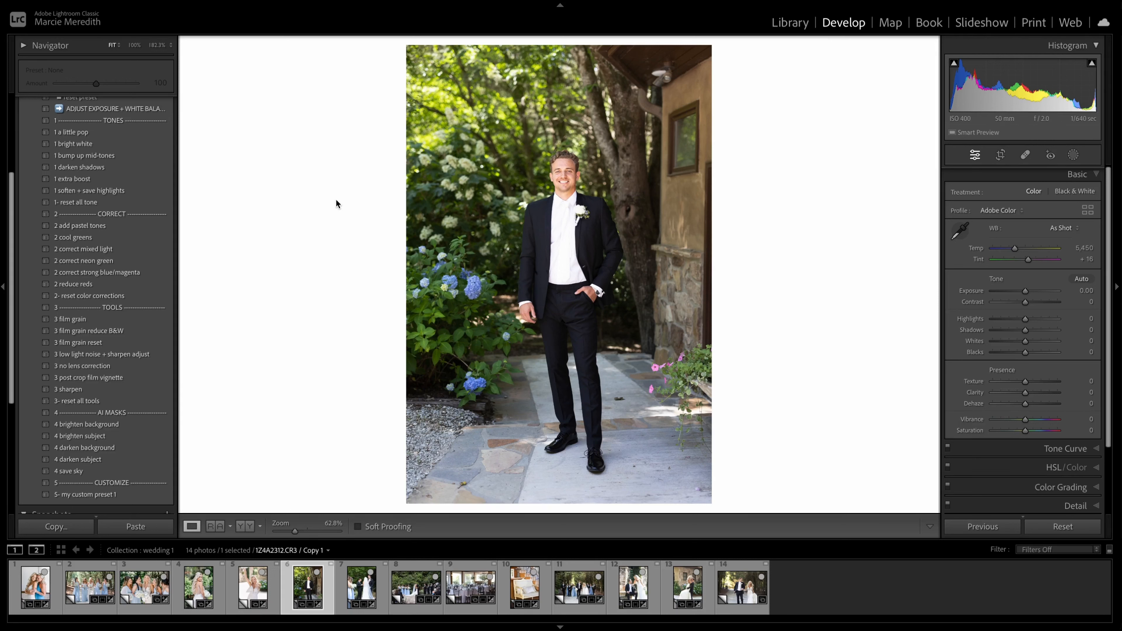
- Apply the ONE 3 base preset to the sixth photo, the groom standing on the stone path
{"action": "mouse_move", "coordinate": [1084, 290]}
{"action": "left_mouse_down"}
{"action": "mouse_move", "coordinate": [1056, 290]}
{"action": "mouse_move", "coordinate": [1082, 288]}
{"action": "left_mouse_up"}
{"action": "double_click", "coordinate": [971, 291]}
{"action": "scroll", "coordinate": [110, 168], "scroll_direction": "up", "scroll_amount": 3}
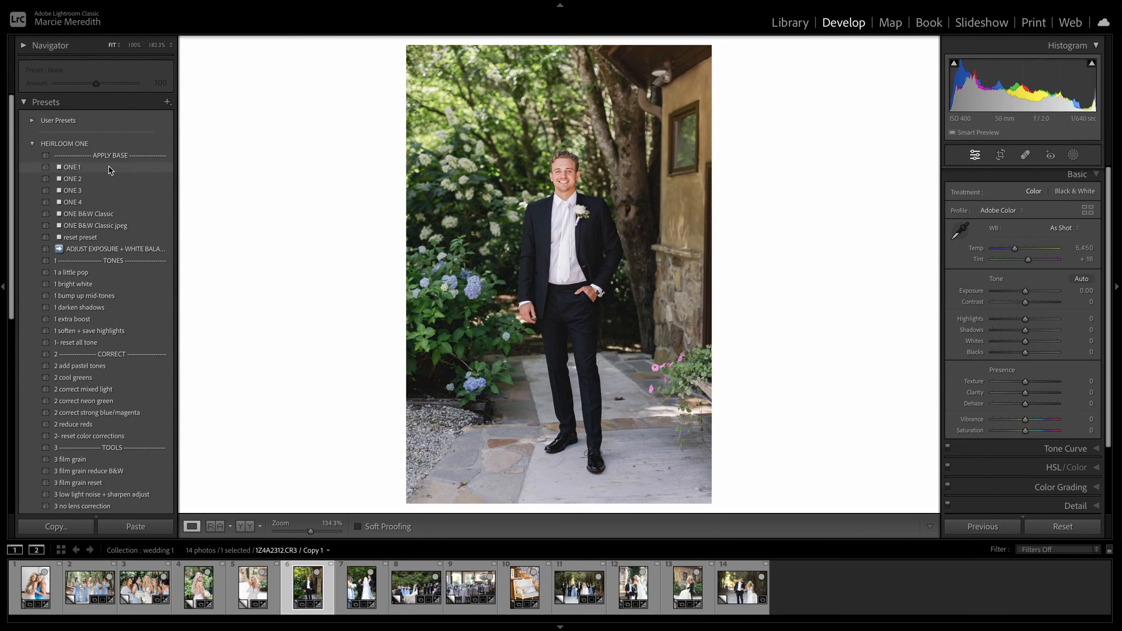
{"action": "left_click", "coordinate": [101, 186]}
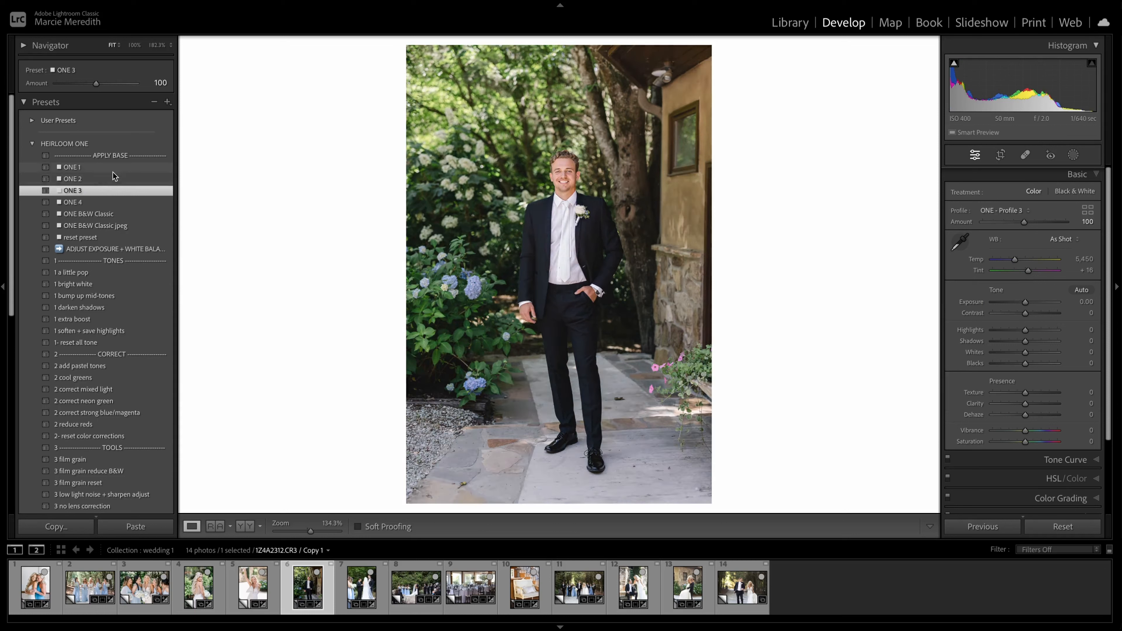
- Set the groom portrait's exposure to +0.50 and slightly raise its white balance temperature
{"action": "key", "text": "Up"}
{"action": "key", "text": "Up"}
{"action": "key", "text": "Up"}
{"action": "key", "text": "Up"}
{"action": "key", "text": "Up"}
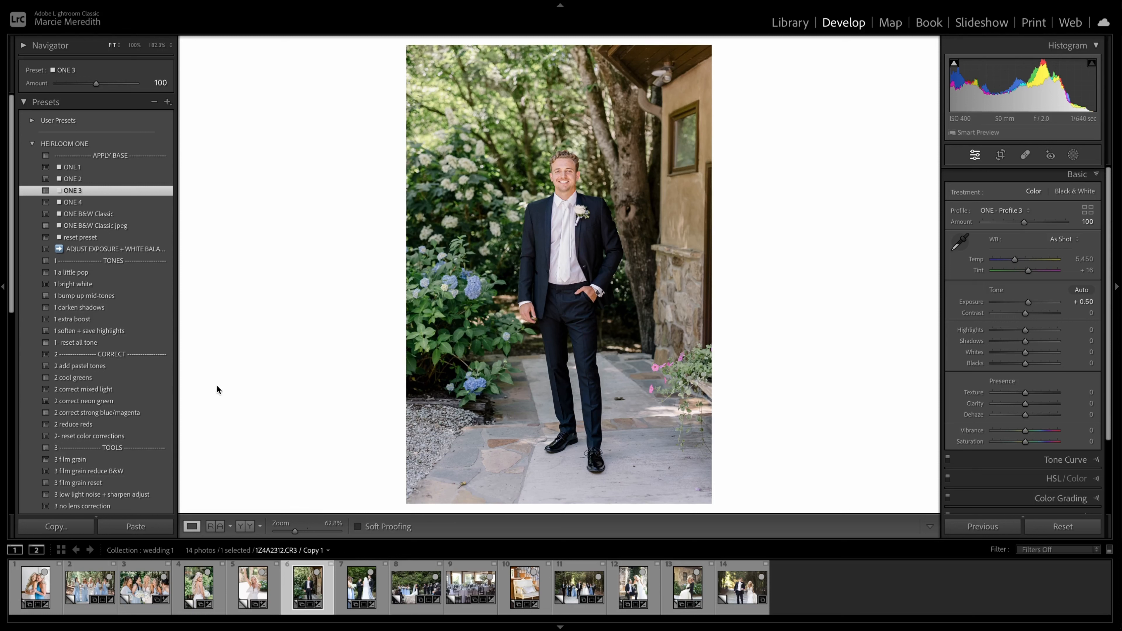
{"action": "left_click_drag", "start_coordinate": [1068, 259], "coordinate": [1072, 259]}
- On the seventh photo, the ceremony close-up, apply ONE 1 with temperature 5,850 and add 1 soften + save highlights at amount 74
{"action": "key", "text": "Right"}
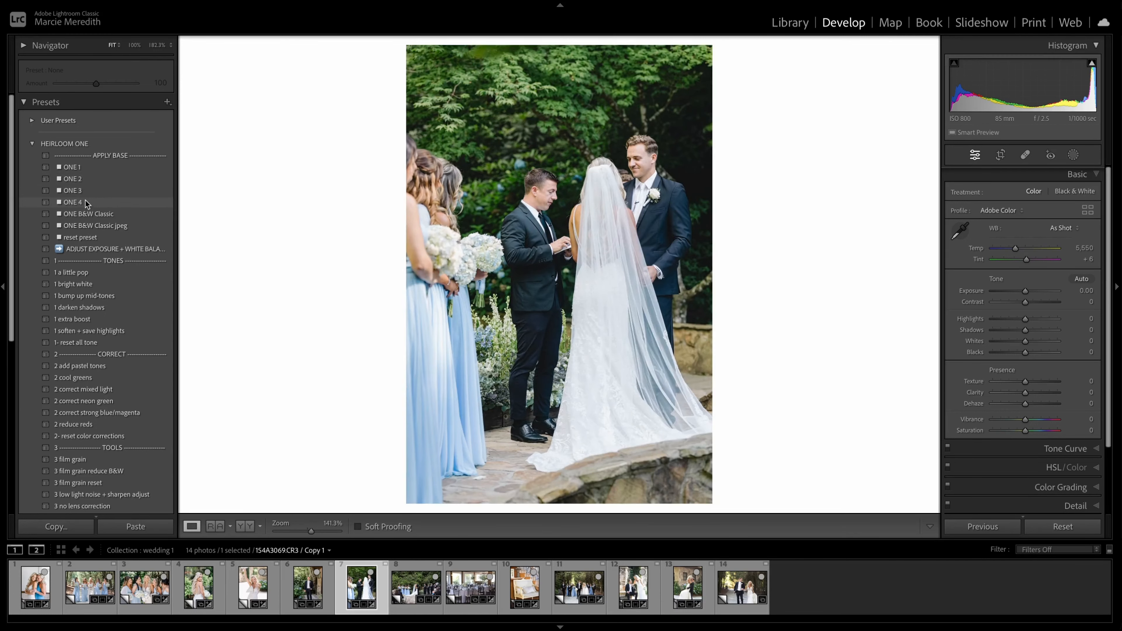
{"action": "left_click", "coordinate": [91, 169]}
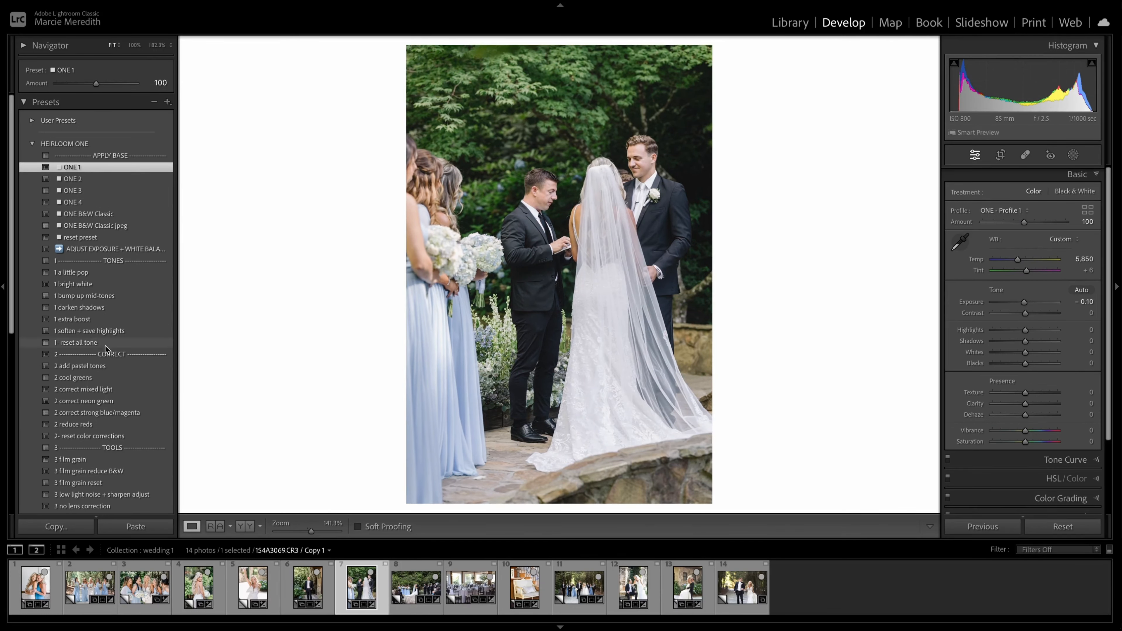
{"action": "left_click", "coordinate": [89, 331]}
{"action": "left_click_drag", "start_coordinate": [100, 84], "coordinate": [86, 83]}
- Raise the ceremony close-up's exposure to +0.20
{"action": "key", "text": "Up"}
{"action": "key", "text": "Up"}
{"action": "key", "text": "Up"}
{"action": "key", "text": "Up"}
{"action": "key", "text": "Up"}
{"action": "key", "text": "Up"}
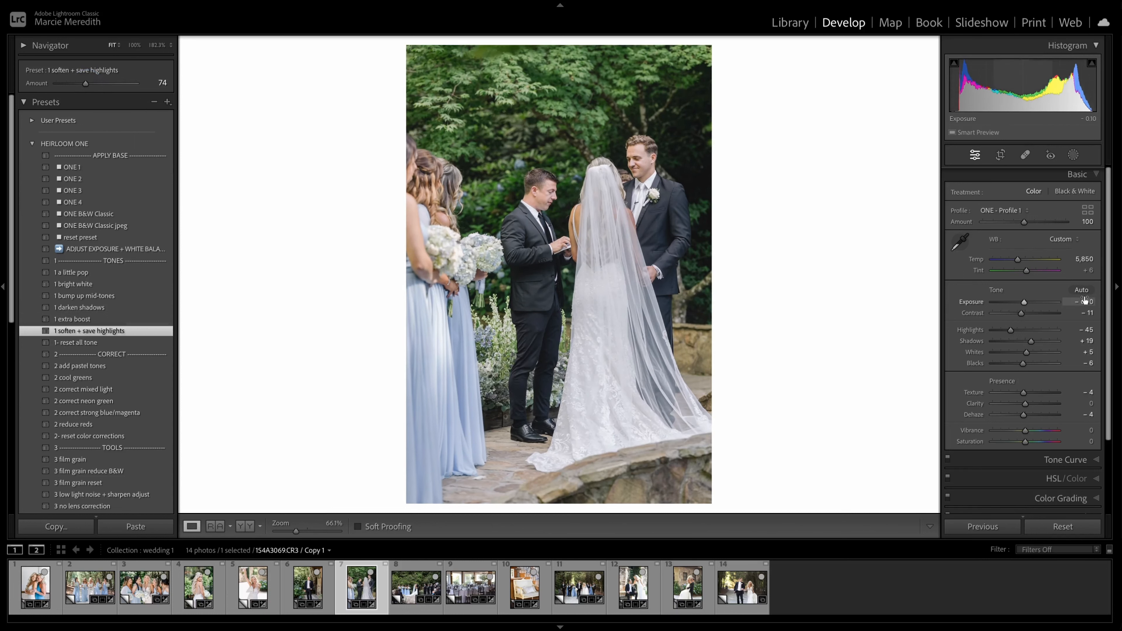
{"action": "key", "text": "Up"}
{"action": "key", "text": "Up"}
{"action": "key", "text": "Up"}
- Darken the ceremony close-up's tones by setting shadows to +4, whites to −10 and blacks to −36
{"action": "key", "text": "Down"}
{"action": "key", "text": "Down"}
{"action": "key", "text": "Down"}
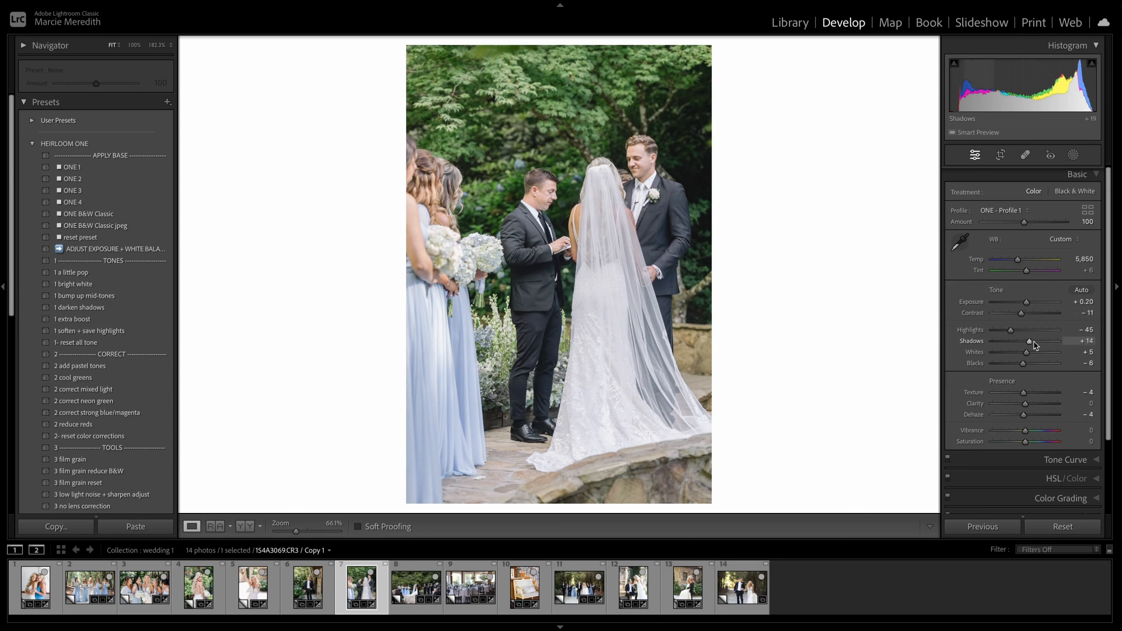
{"action": "key", "text": "Down"}
{"action": "key", "text": "Down"}
{"action": "key", "text": "Down"}
{"action": "key", "text": "Down"}
{"action": "key", "text": "Down"}
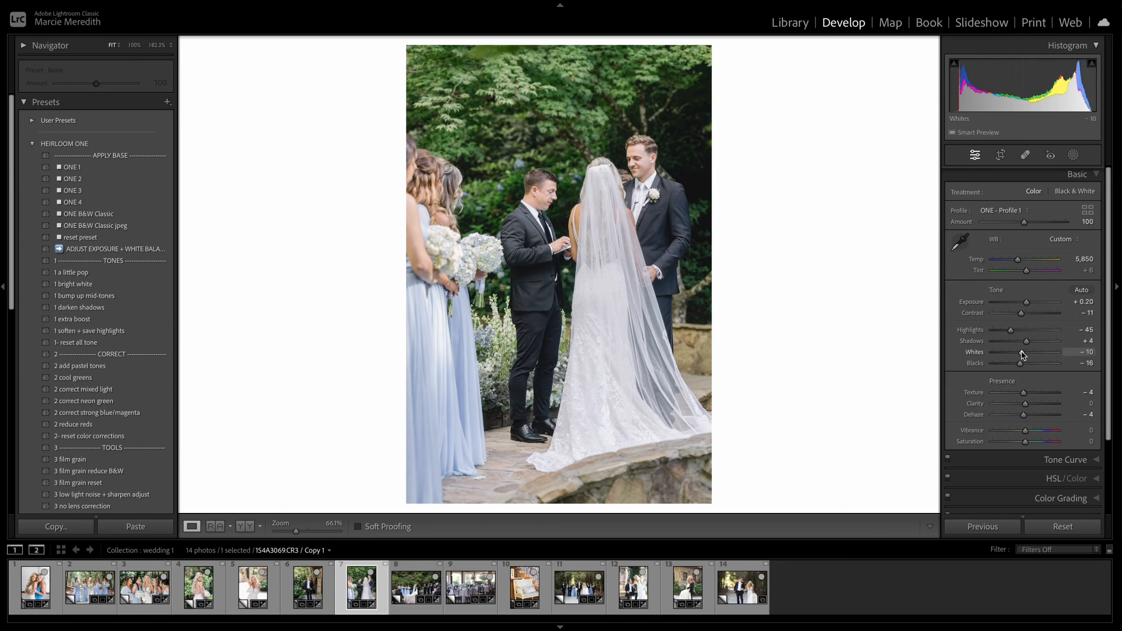
{"action": "key", "text": "Down"}
{"action": "key", "text": "Down"}
{"action": "key", "text": "Down"}
{"action": "key", "text": "Down"}
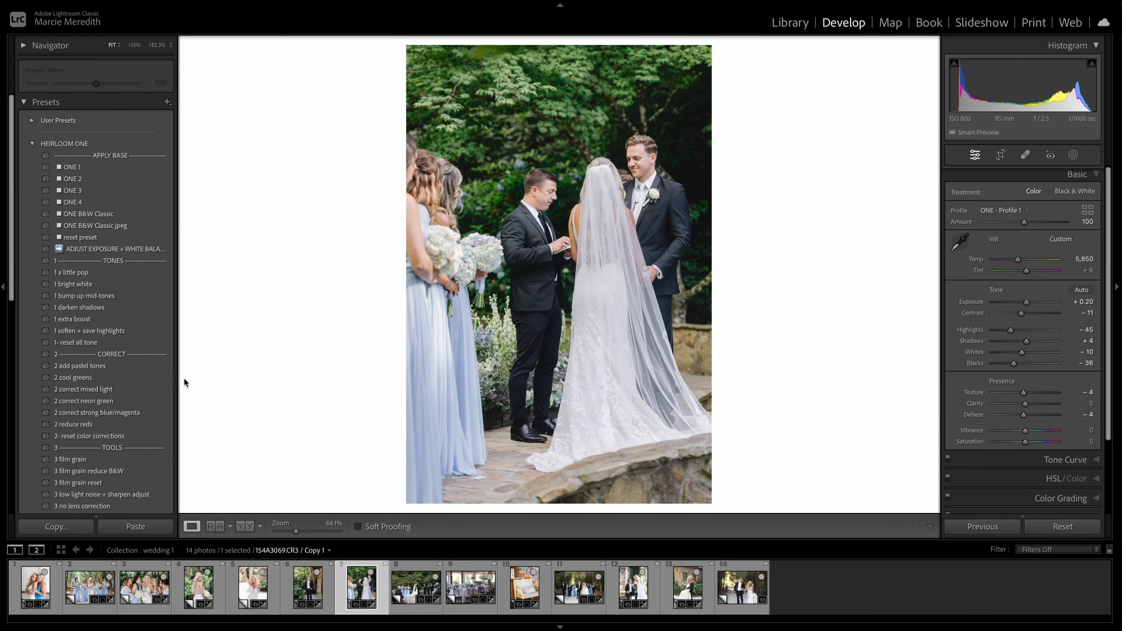
- Apply the 2 cool greens preset at amount 65 with temperature 5,800 and compare the ceremony close-up with its before view
{"action": "left_click", "coordinate": [127, 380]}
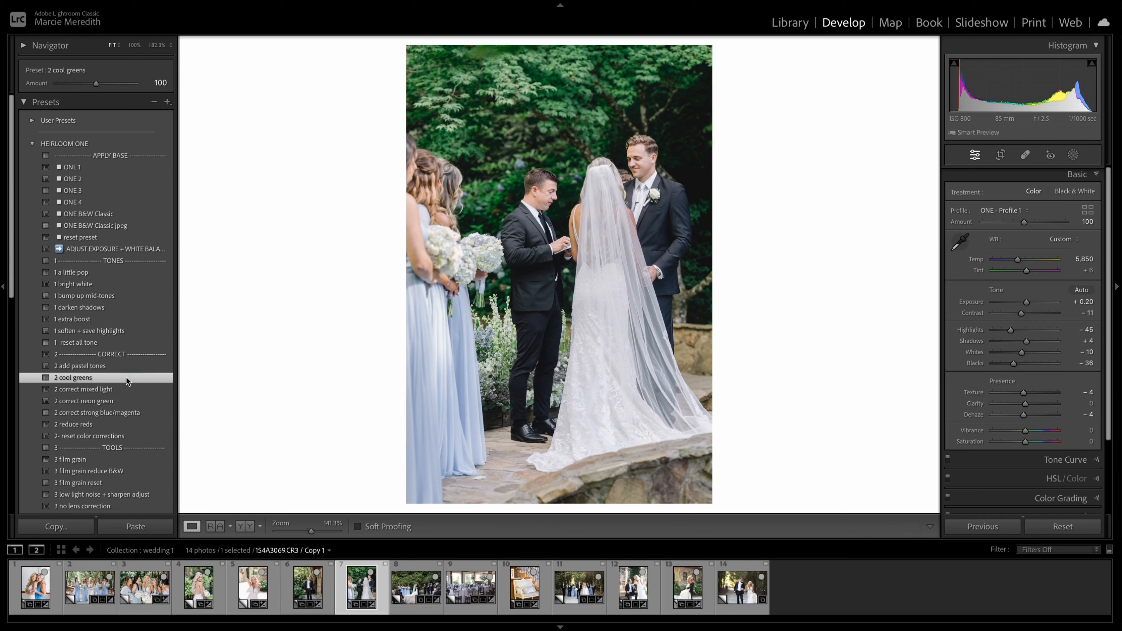
{"action": "left_click_drag", "start_coordinate": [95, 83], "coordinate": [82, 88]}
{"action": "key", "text": "backslash"}
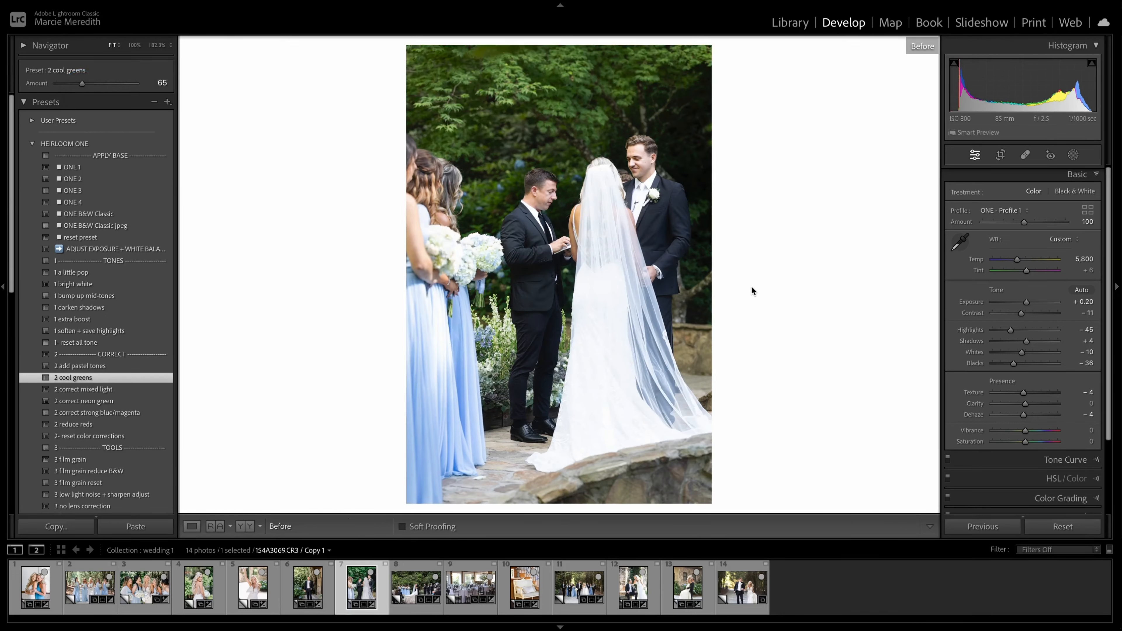
{"action": "key", "text": "backslash"}
- Set the eighth photo, the wide shot of the ceremony kiss, to exposure +0.30 and temperature 4,950
{"action": "key", "text": "Right"}
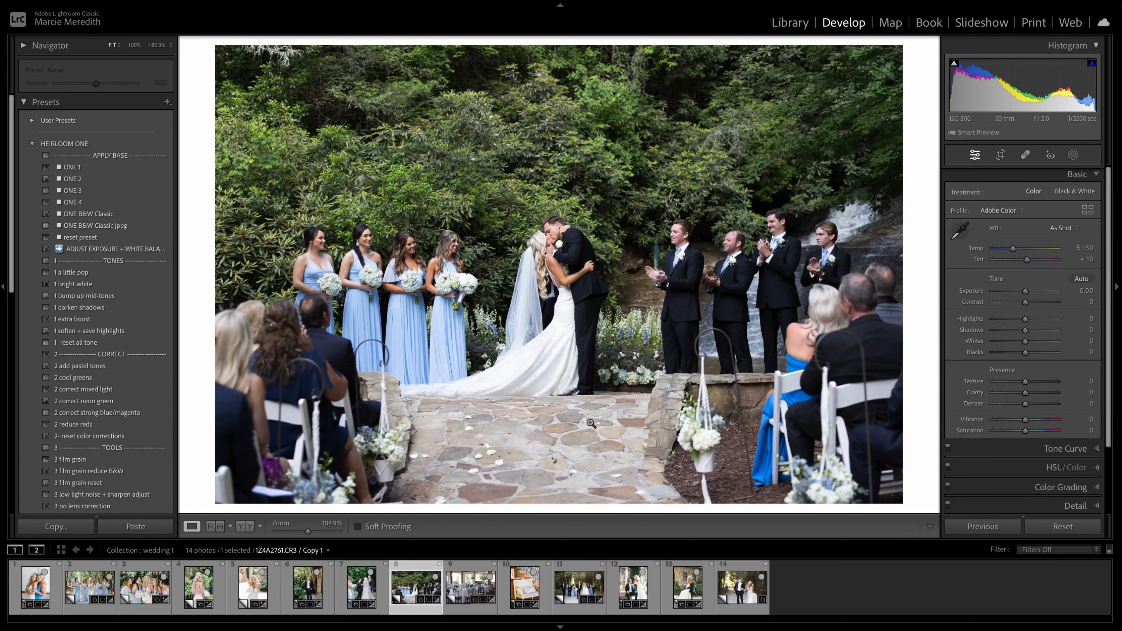
{"action": "key", "text": "Up"}
{"action": "key", "text": "Up"}
{"action": "key", "text": "Up"}
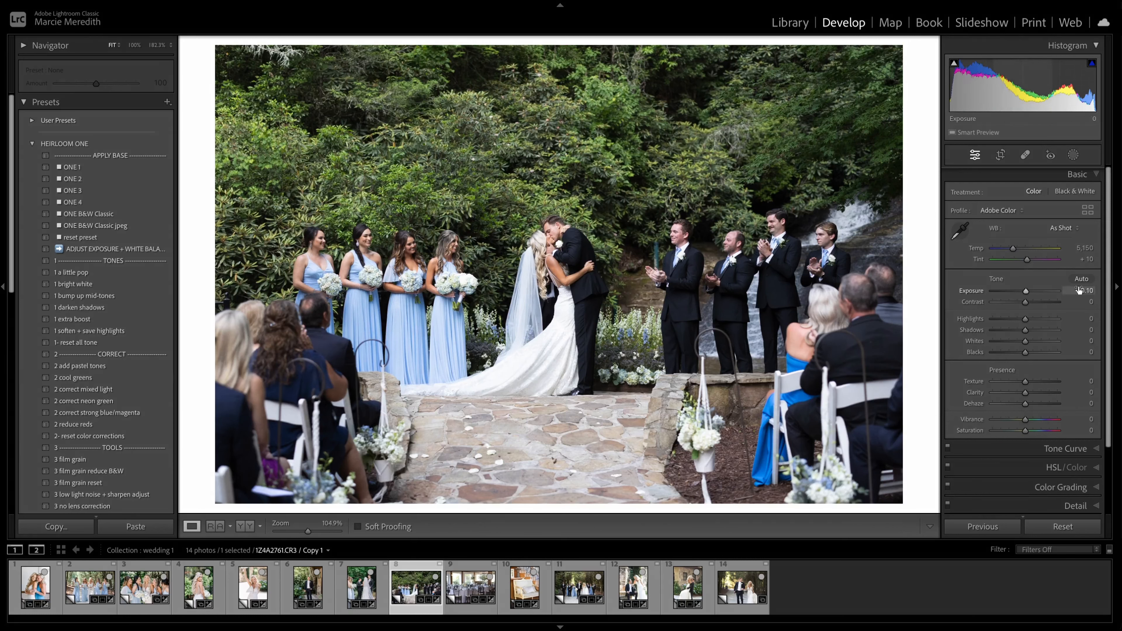
{"action": "key", "text": "Down"}
{"action": "key", "text": "Down"}
{"action": "key", "text": "Down"}
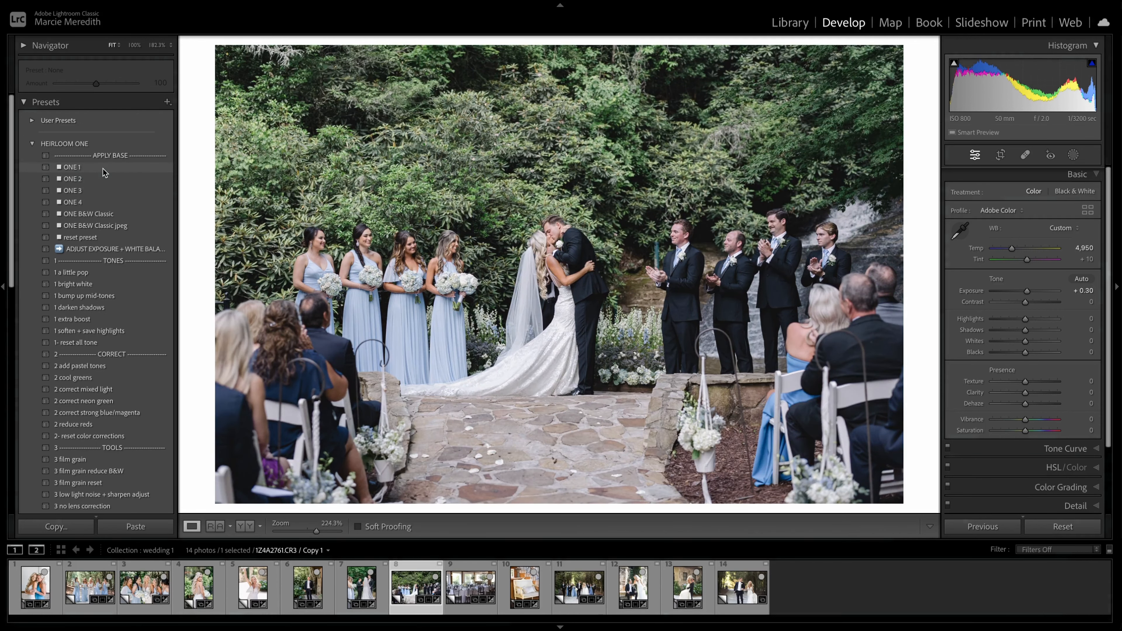
- Apply the ONE 2 base preset to the ceremony kiss photo and set temperature to 5,250 and exposure to +0.60
{"action": "left_click", "coordinate": [102, 178]}
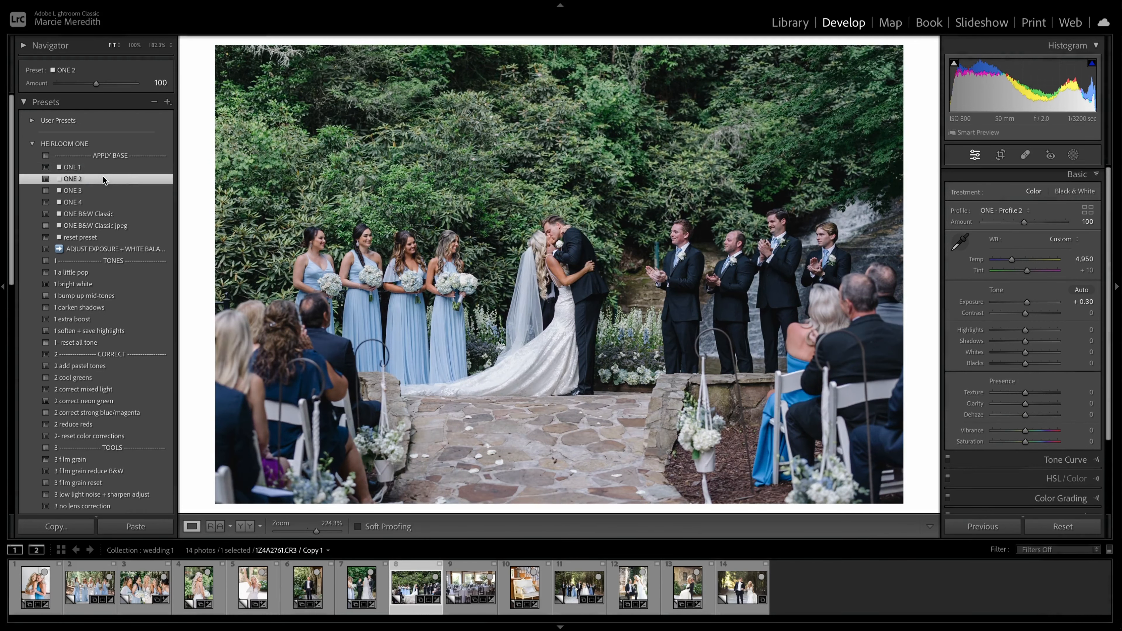
{"action": "left_click_drag", "start_coordinate": [1076, 260], "coordinate": [1079, 259]}
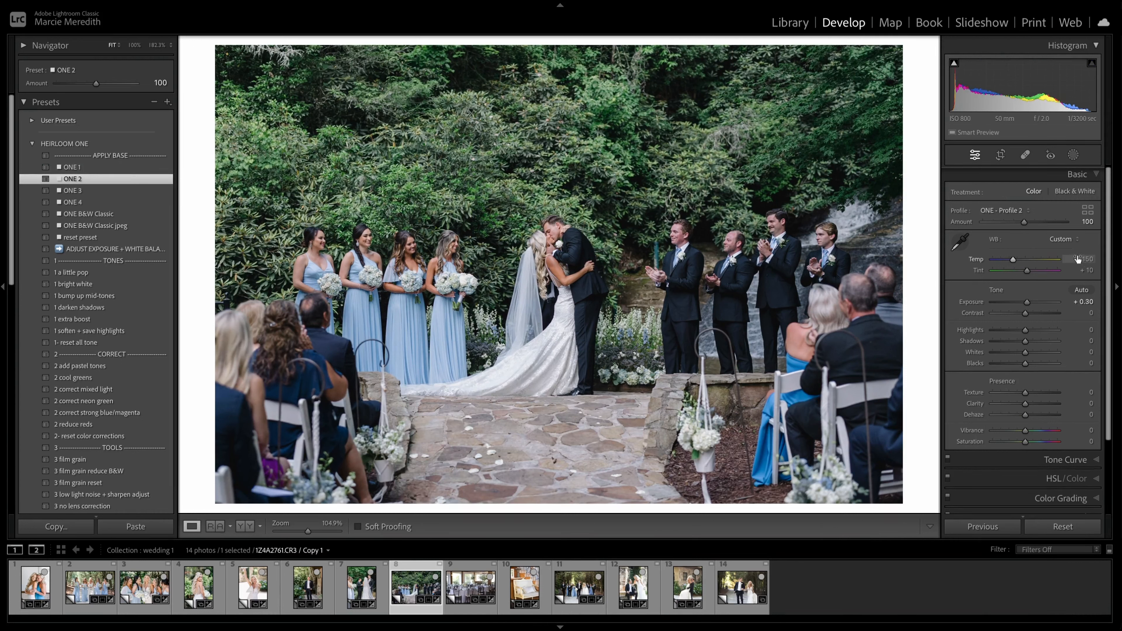
{"action": "left_click_drag", "start_coordinate": [1075, 302], "coordinate": [1077, 301]}
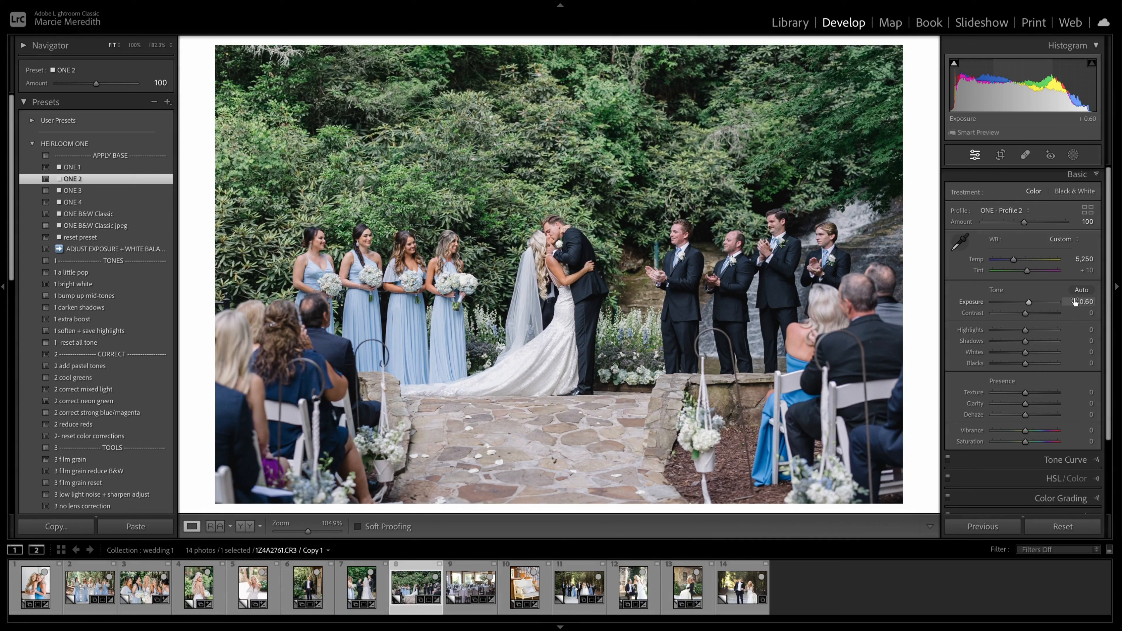
- Try highlights −10, shadows +15 and whites +10 on the ceremony kiss photo
{"action": "key", "text": "Up"}
{"action": "key", "text": "Up"}
{"action": "key", "text": "Up"}
{"action": "key", "text": "Up"}
{"action": "key", "text": "Up"}
{"action": "key", "text": "Down"}
{"action": "key", "text": "Down"}
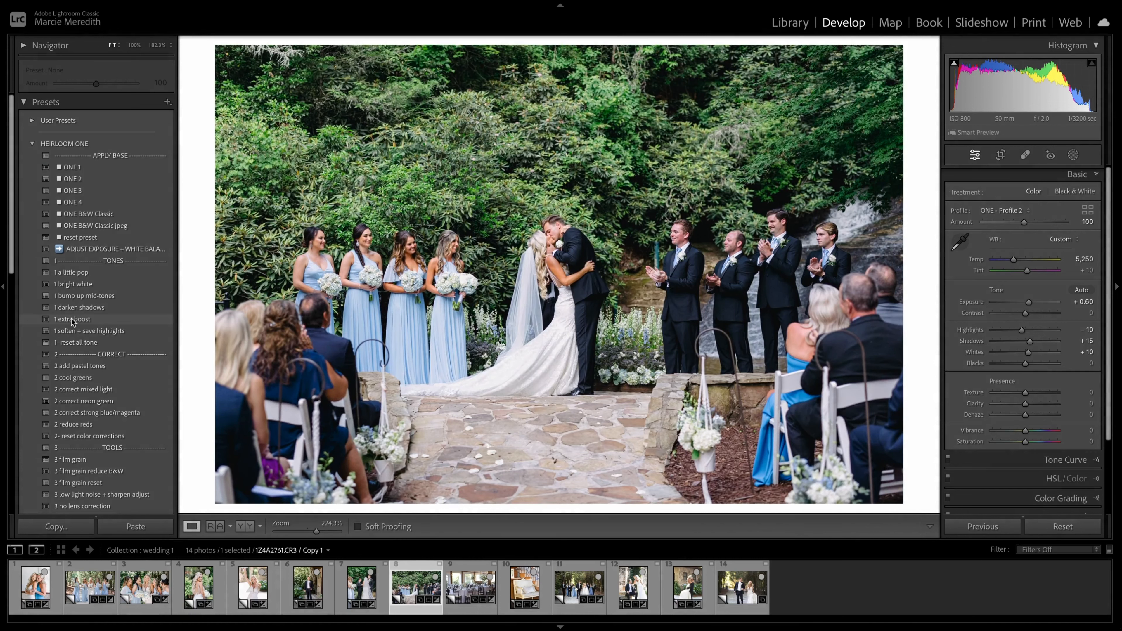
- Apply the 1 extra boost preset at amount 71 to the ceremony kiss photo and set its tint to +5
{"action": "left_click", "coordinate": [71, 319]}
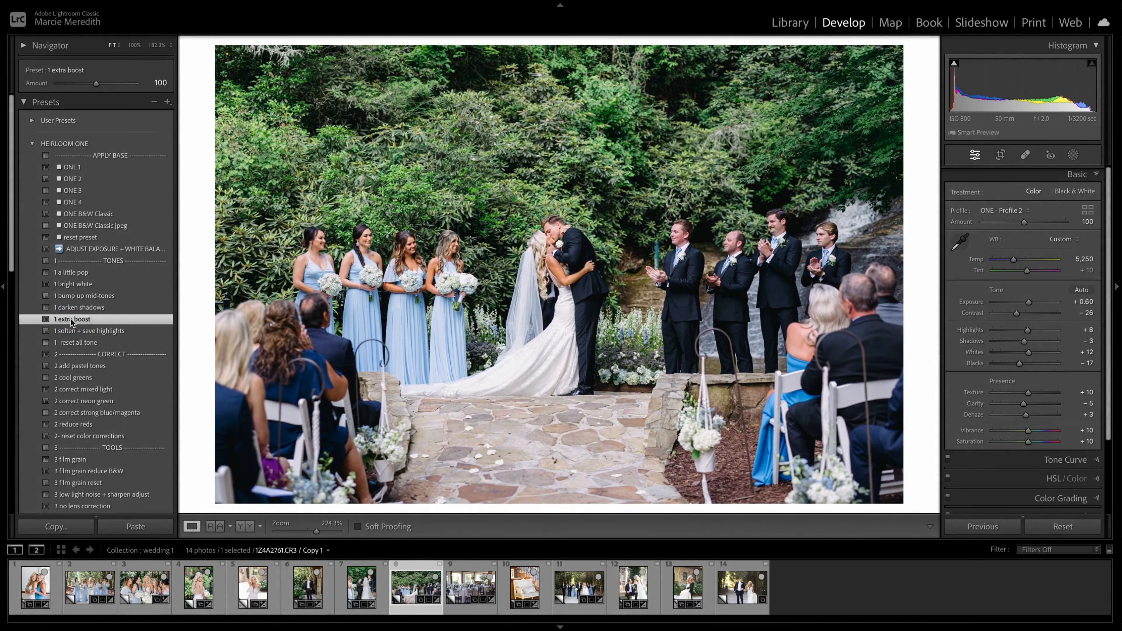
{"action": "left_click_drag", "start_coordinate": [96, 84], "coordinate": [85, 85]}
{"action": "left_click_drag", "start_coordinate": [1079, 271], "coordinate": [1075, 271]}
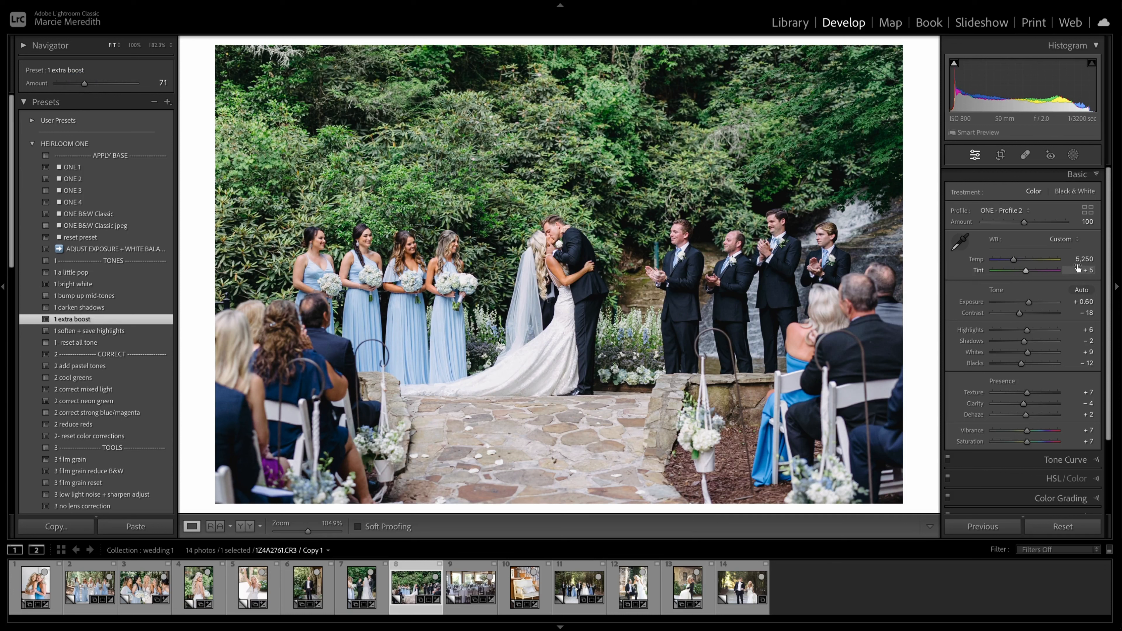
- Set the ceremony kiss photo to tint +2, highlights −19, shadows +13 and whites −6
{"action": "left_click_drag", "start_coordinate": [1078, 268], "coordinate": [1073, 269]}
{"action": "left_click_drag", "start_coordinate": [1026, 330], "coordinate": [1023, 353]}
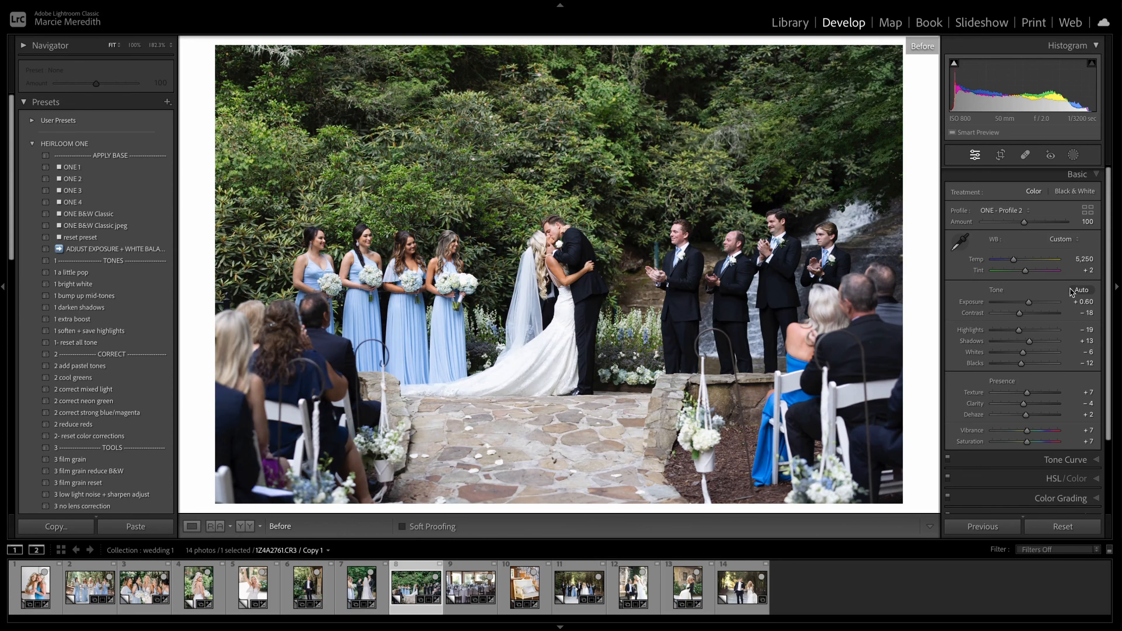
- Apply the ONE 3 base preset to the ninth photo, the reception tables, and set its exposure to +0.40
{"action": "key", "text": "Right"}
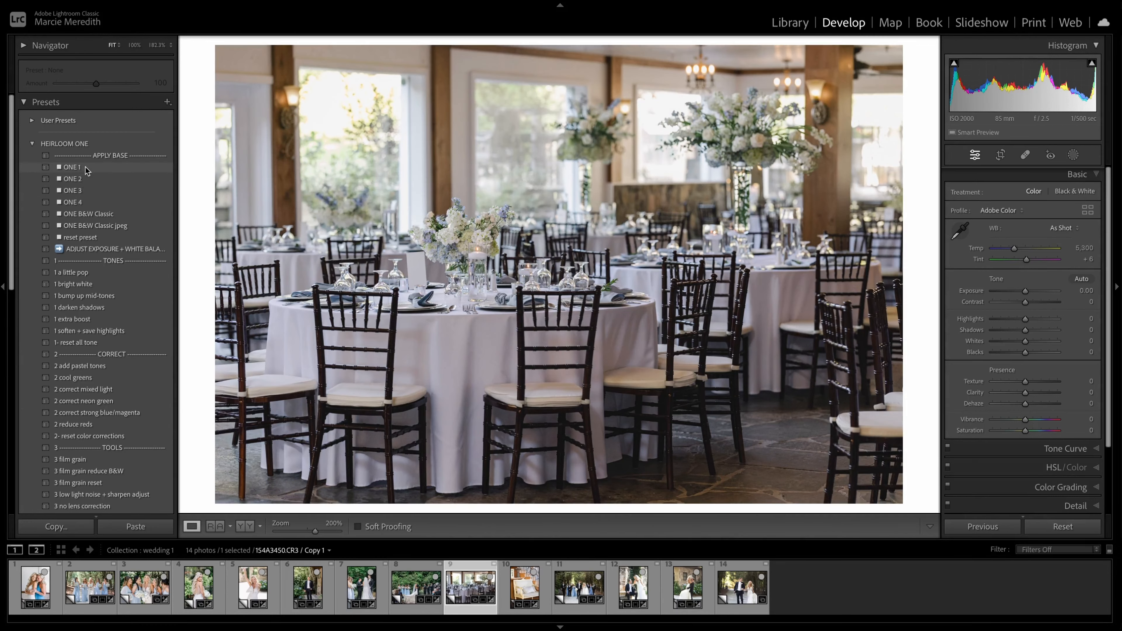
{"action": "left_click", "coordinate": [78, 190]}
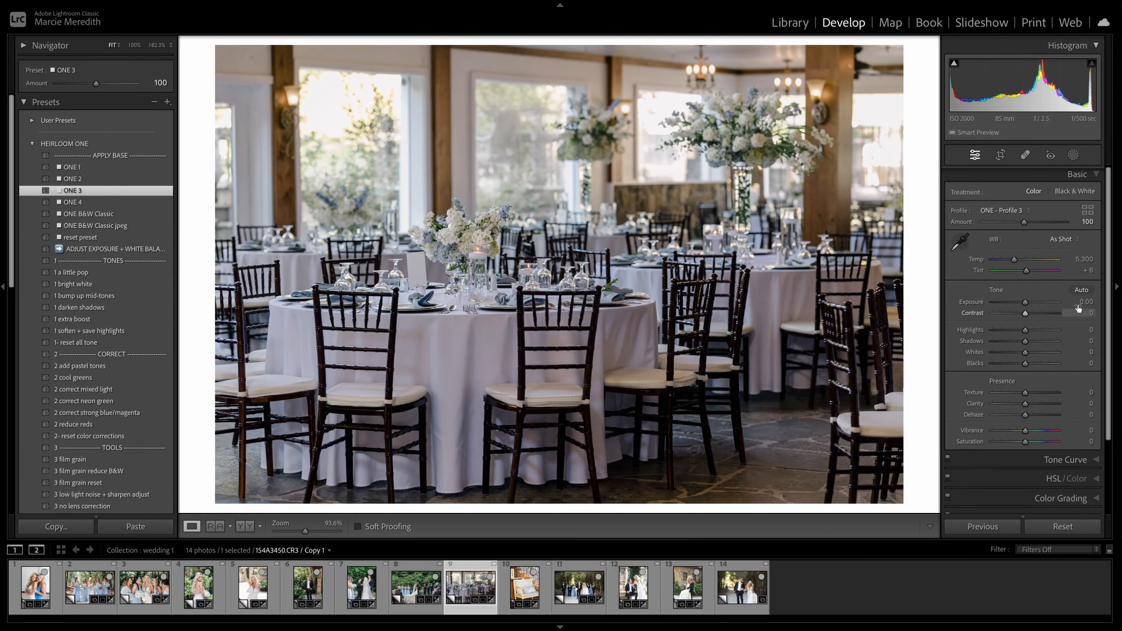
{"action": "key", "text": "Up"}
{"action": "key", "text": "Up"}
{"action": "key", "text": "Up"}
{"action": "key", "text": "Up"}
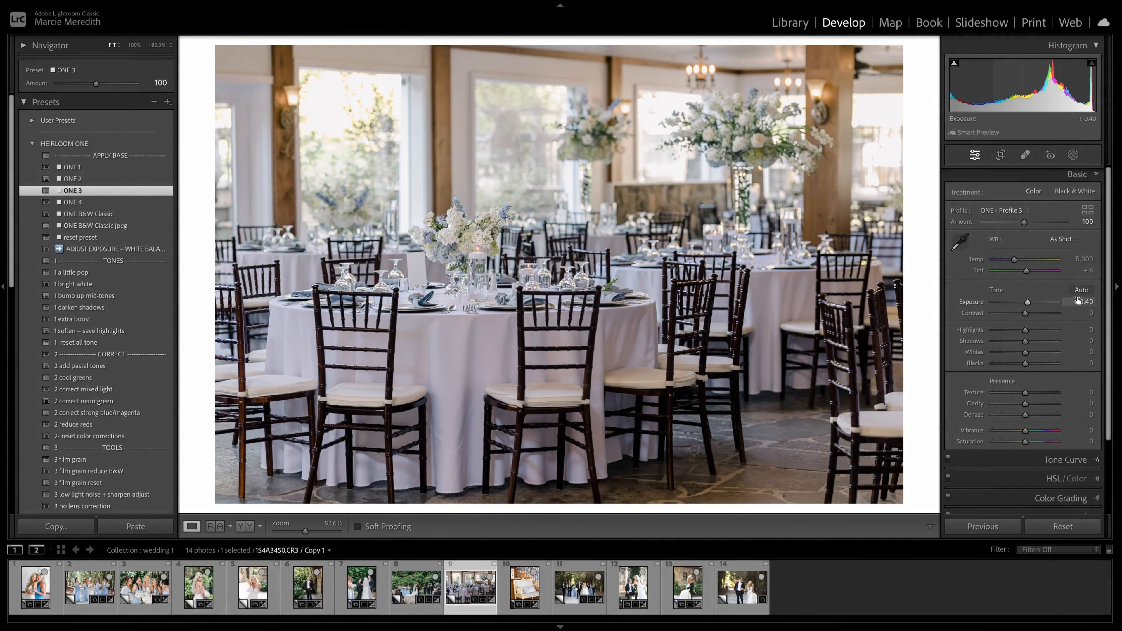
- Set the reception tables photo to temperature 5,400 and tint −2, and compare it with the original
{"action": "key", "text": "Down"}
{"action": "key", "text": "Down"}
{"action": "key", "text": "Down"}
{"action": "key", "text": "Down"}
{"action": "key", "text": "Down"}
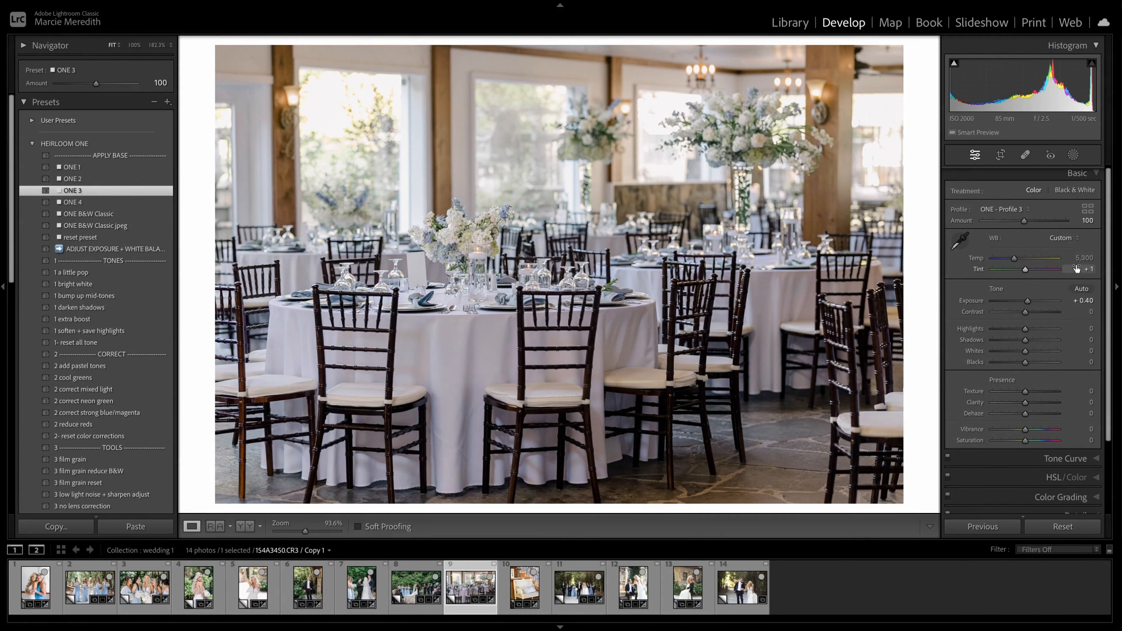
{"action": "key", "text": "Up"}
{"action": "left_click_drag", "start_coordinate": [1081, 268], "coordinate": [1074, 268]}
{"action": "key", "text": "backslash"}
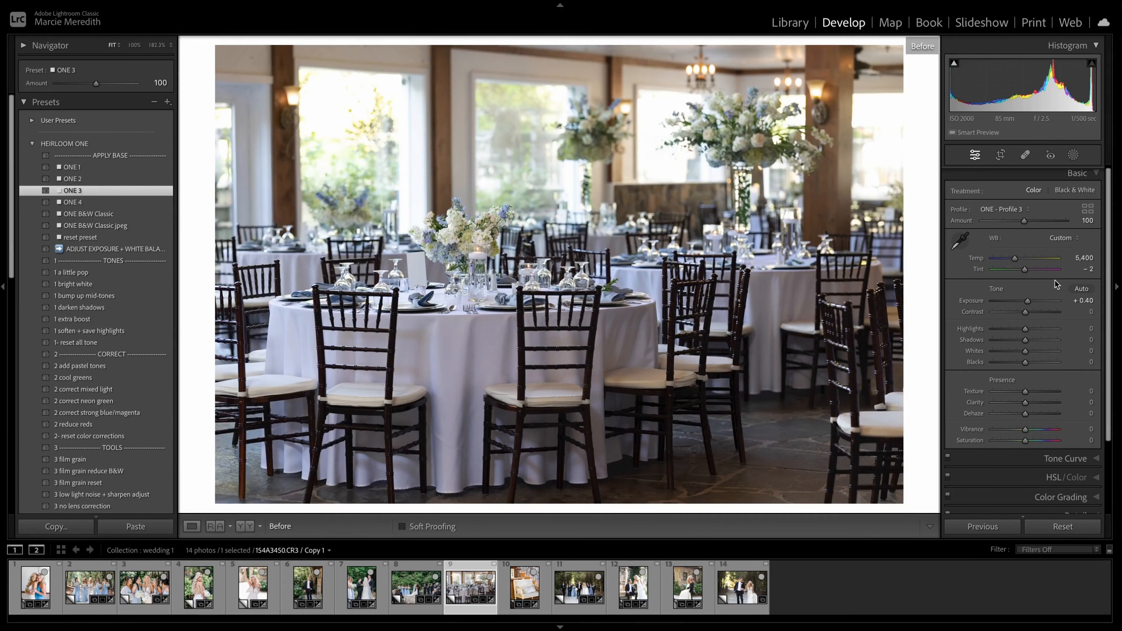
{"action": "key", "text": "backslash"}
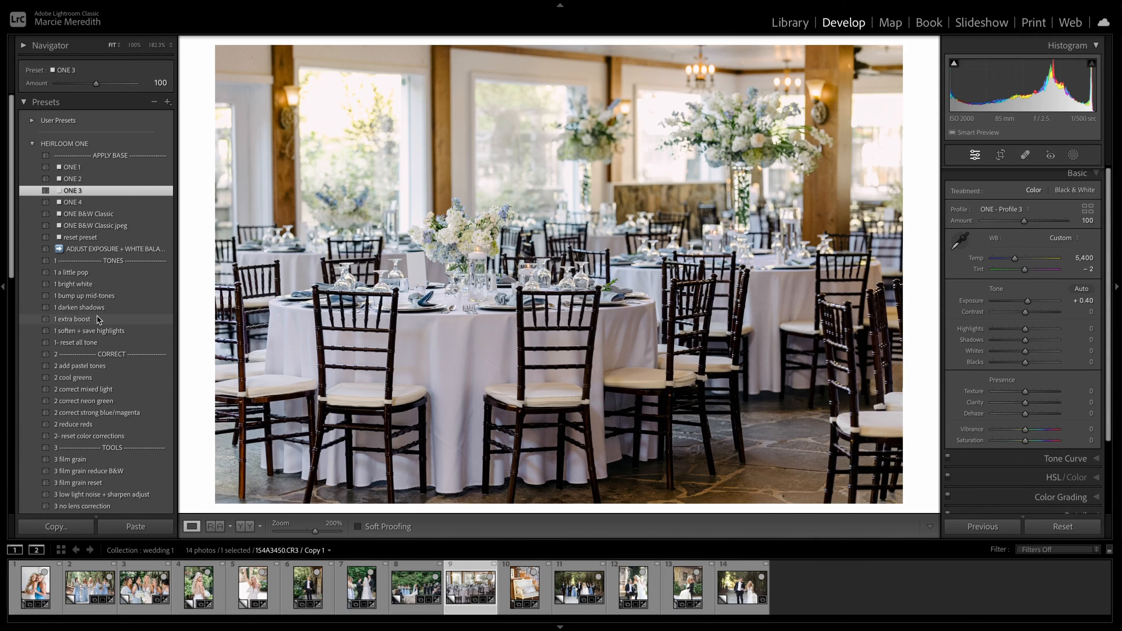
- Apply the 1 extra boost and 2 correct mixed light presets to the reception tables photo, with exposure +0.50
{"action": "left_click", "coordinate": [94, 320]}
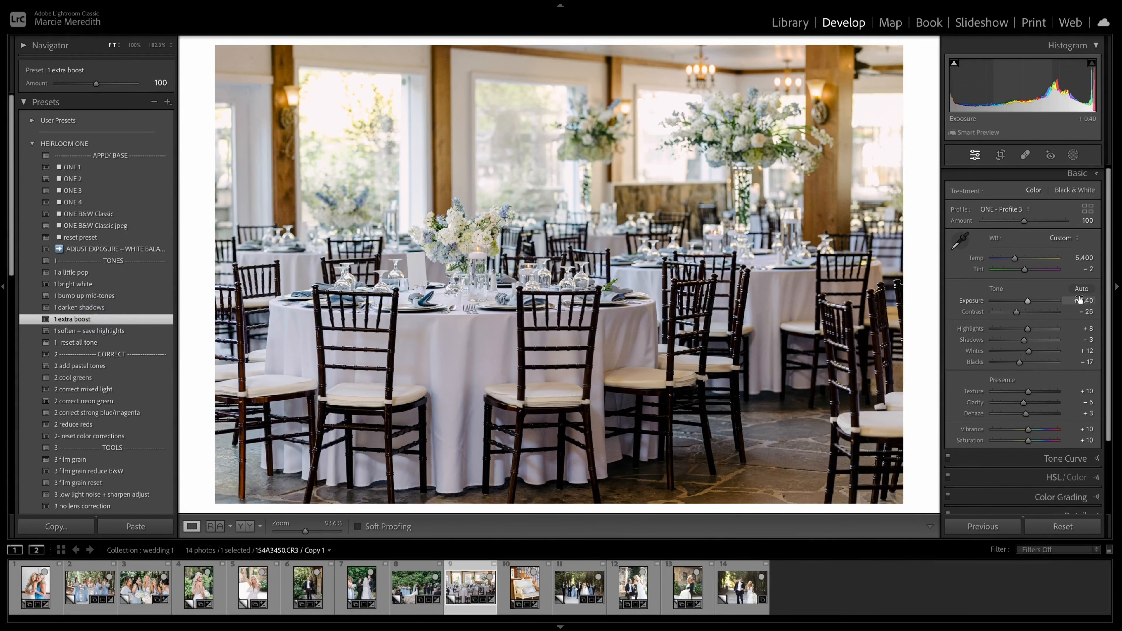
{"action": "left_click_drag", "start_coordinate": [1077, 300], "coordinate": [1080, 300]}
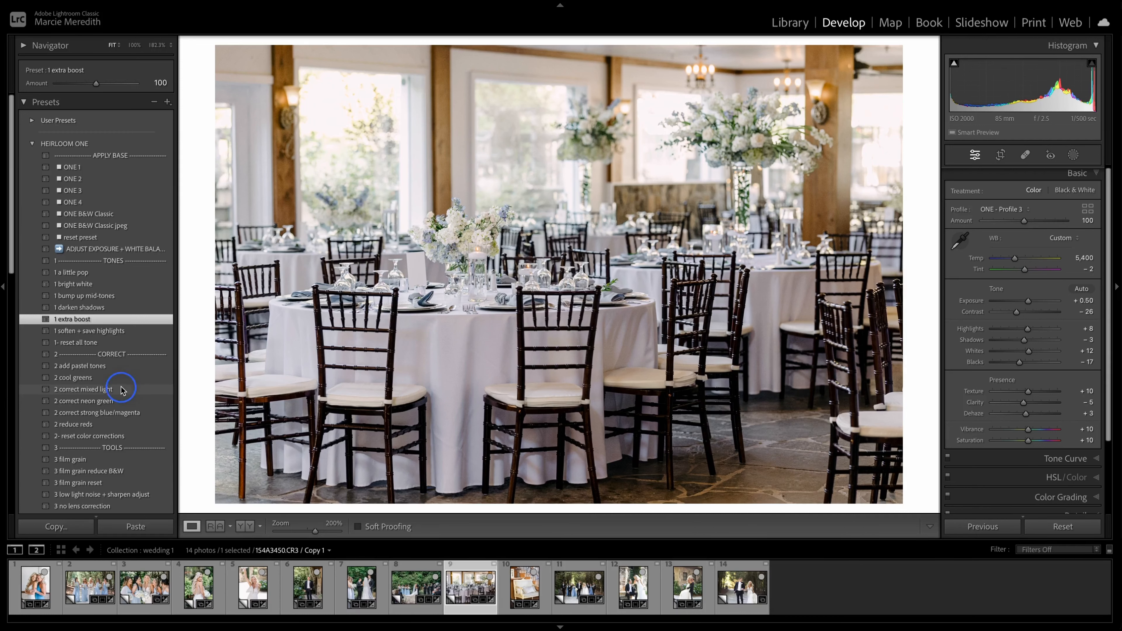
{"action": "left_click", "coordinate": [120, 389]}
{"action": "key", "text": "backslash"}
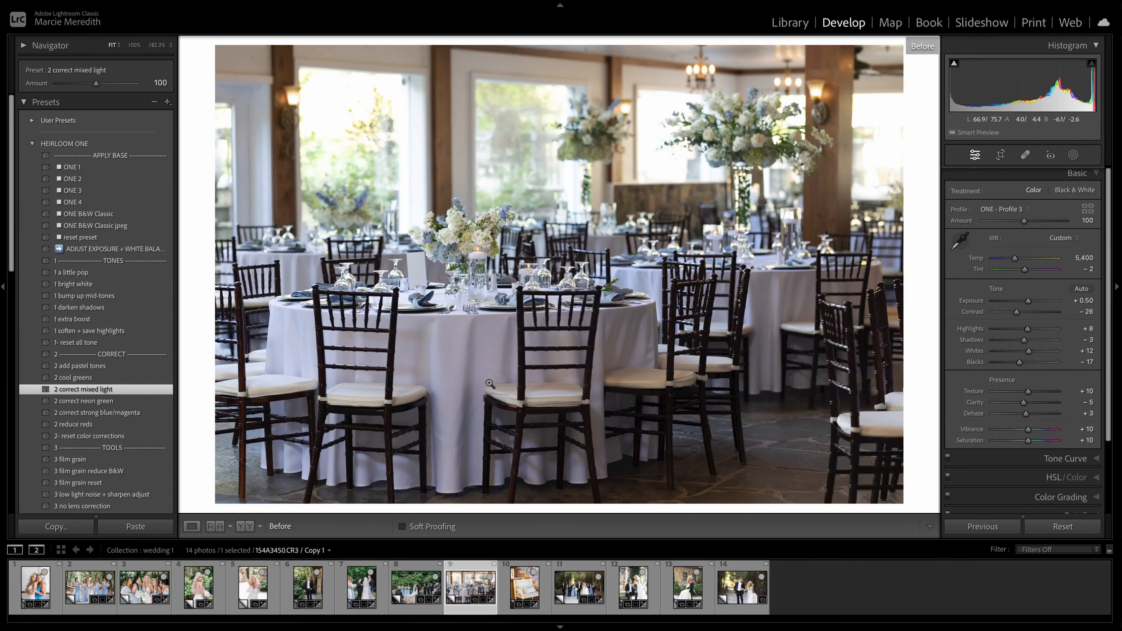
{"action": "key", "text": "backslash"}
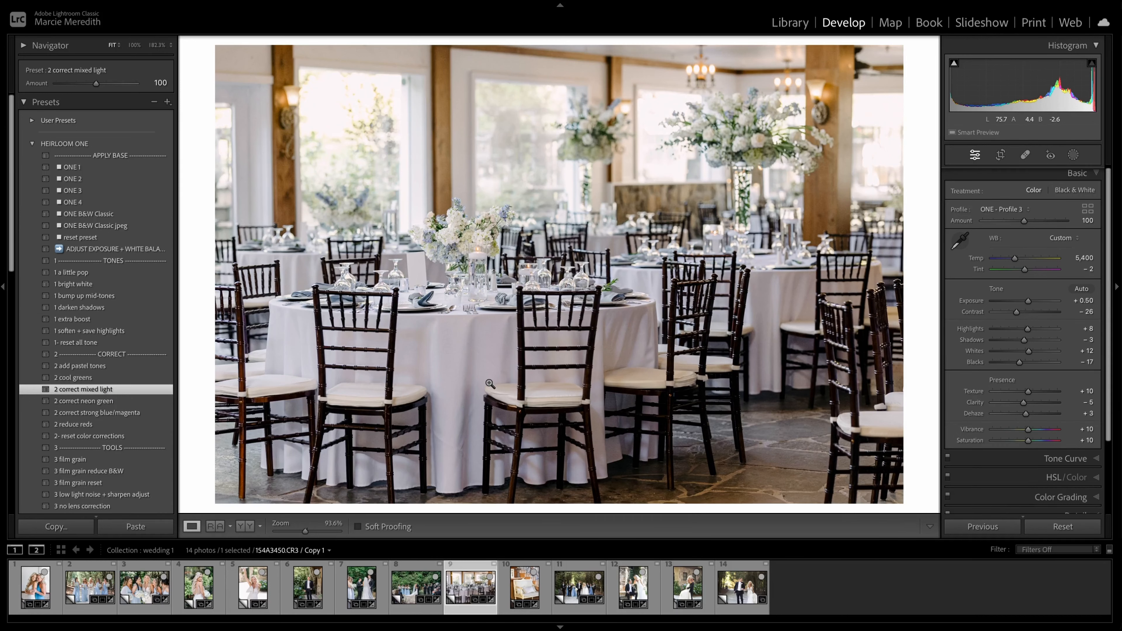
- Apply the ONE 3 base preset to the tenth photo, the white settee, with temperature 3,250 and tint +6
{"action": "key", "text": "Right"}
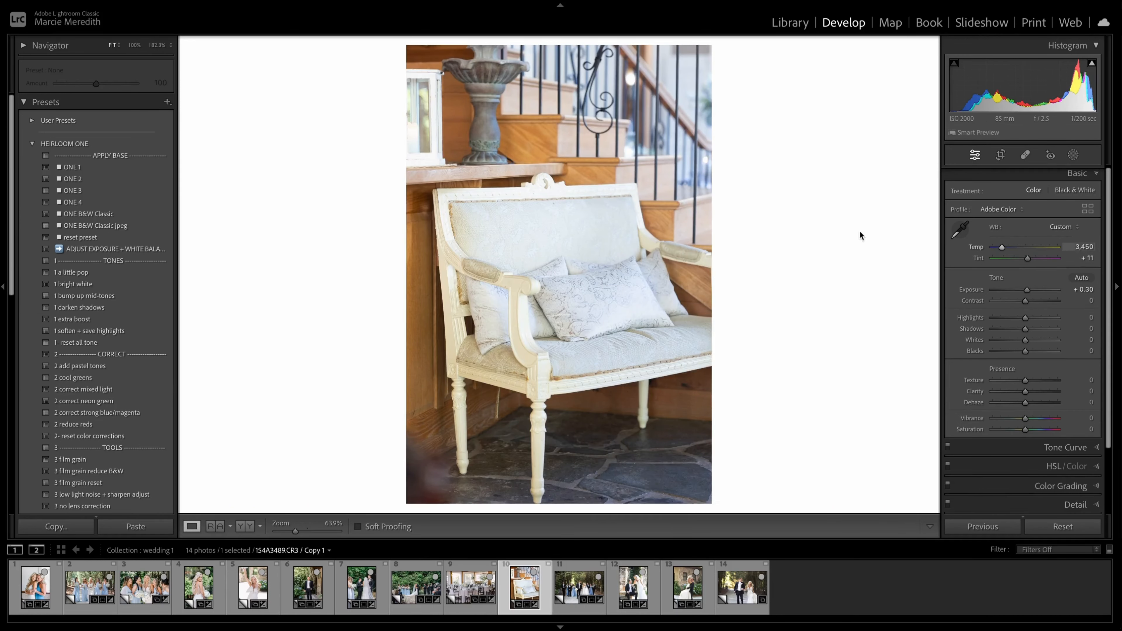
{"action": "left_click", "coordinate": [70, 167]}
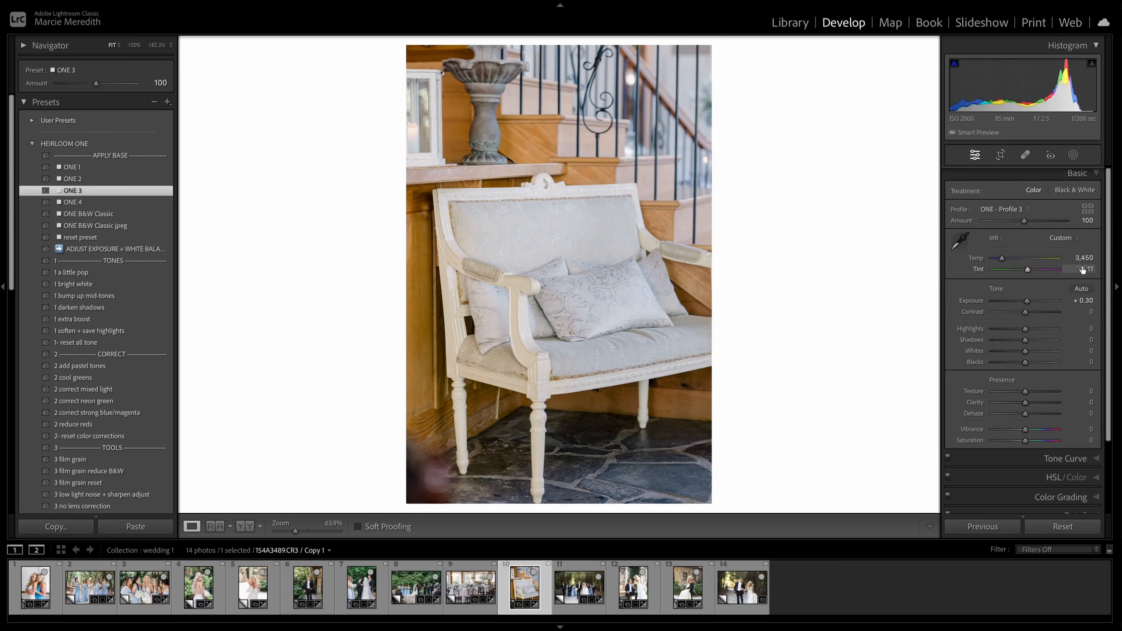
{"action": "left_click_drag", "start_coordinate": [1078, 270], "coordinate": [1079, 258]}
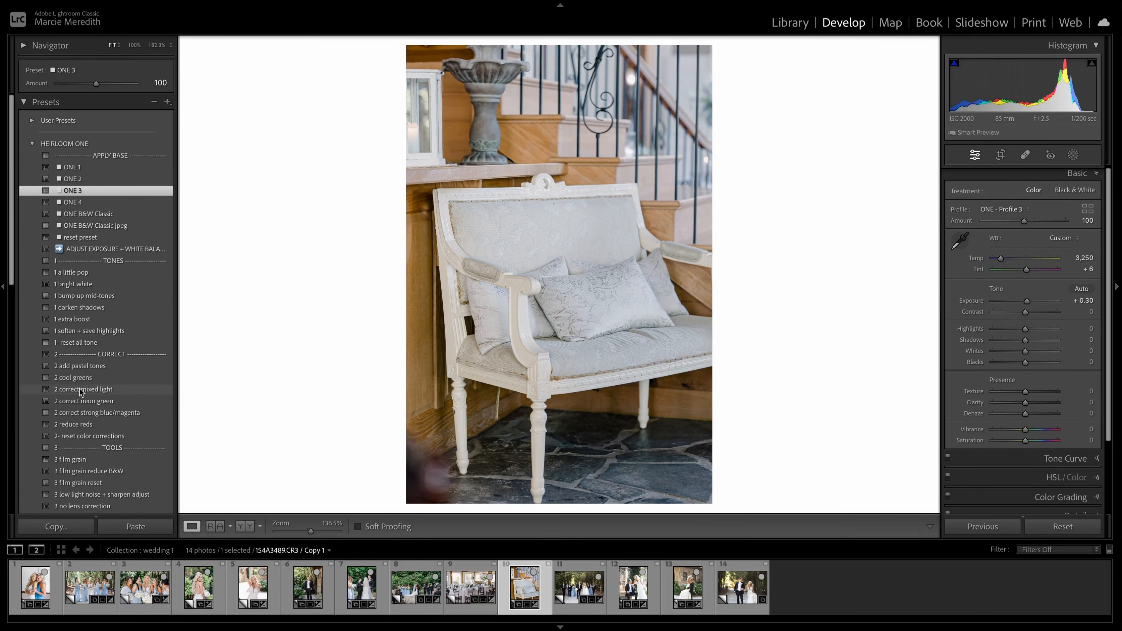
- Apply the 2 correct mixed light preset to the settee photo, lower its preset amount, and go to the eleventh photo
{"action": "left_click", "coordinate": [128, 389]}
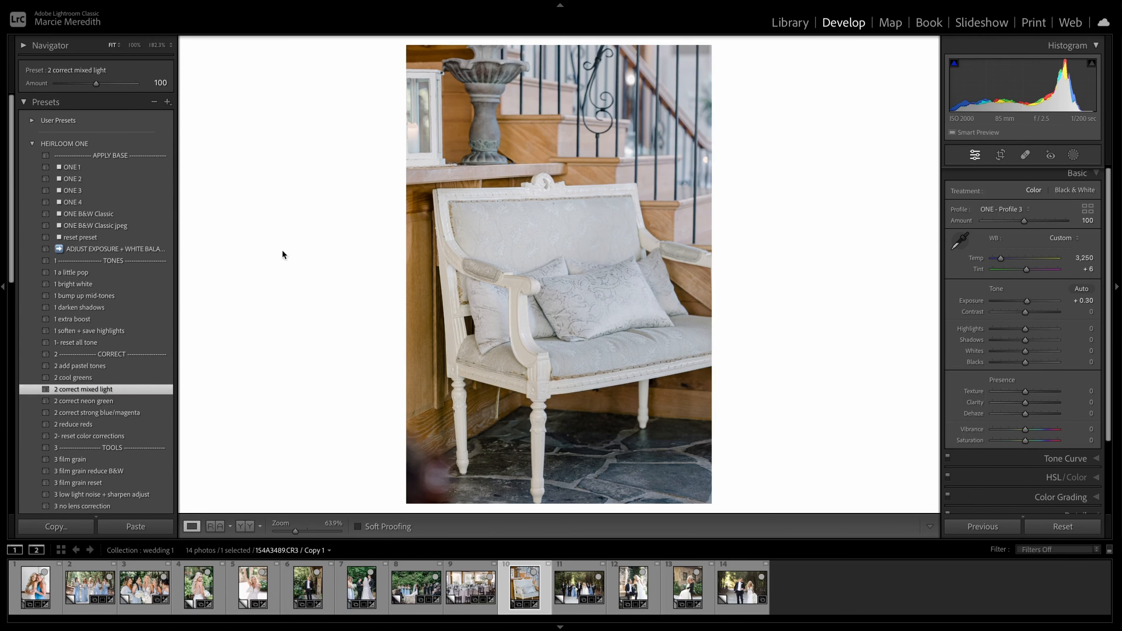
{"action": "left_click_drag", "start_coordinate": [97, 90], "coordinate": [84, 87]}
{"action": "key", "text": "Up"}
{"action": "key", "text": "Up"}
{"action": "key", "text": "Up"}
{"action": "key", "text": "Up"}
{"action": "key", "text": "Up"}
{"action": "key", "text": "Up"}
{"action": "key", "text": "Up"}
{"action": "key", "text": "Up"}
{"action": "key", "text": "Right"}
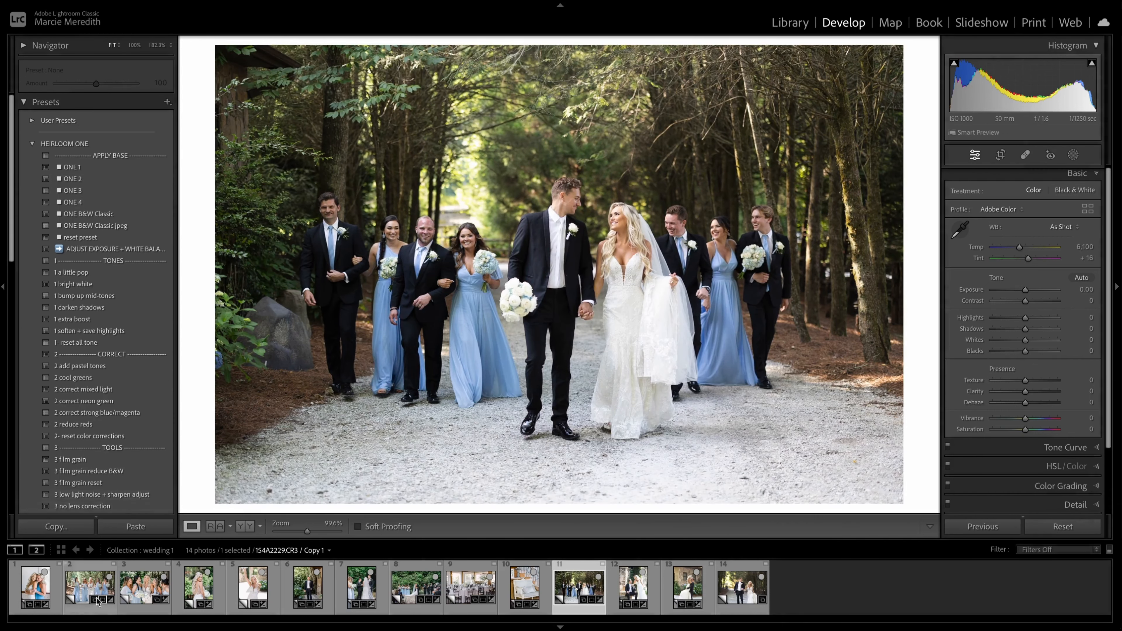
- Check the second photo for reference and set the walking wedding party photo to exposure +0.30 and temperature 6,000
{"action": "left_click", "coordinate": [81, 586]}
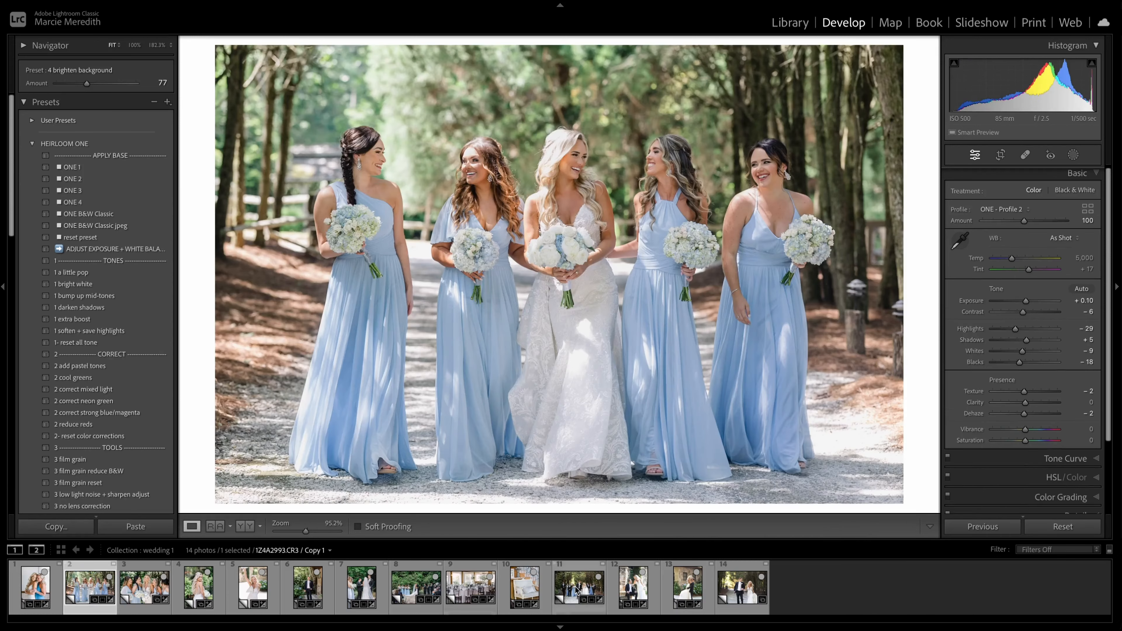
{"action": "left_click", "coordinate": [572, 588]}
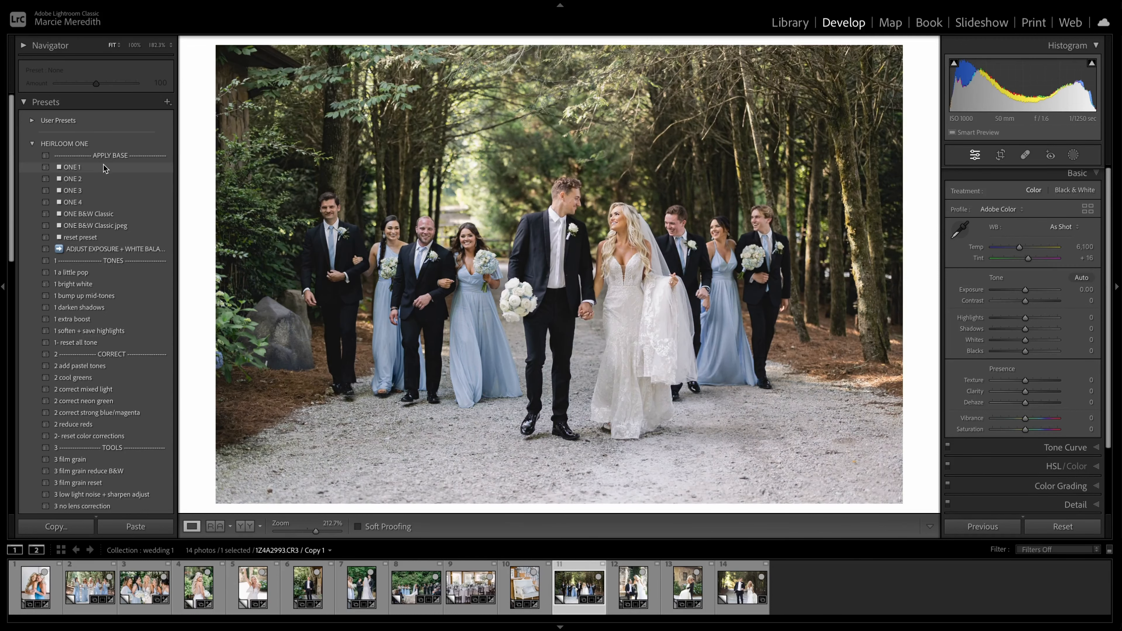
{"action": "left_click_drag", "start_coordinate": [1064, 290], "coordinate": [1070, 290]}
{"action": "left_click_drag", "start_coordinate": [1085, 247], "coordinate": [1079, 246]}
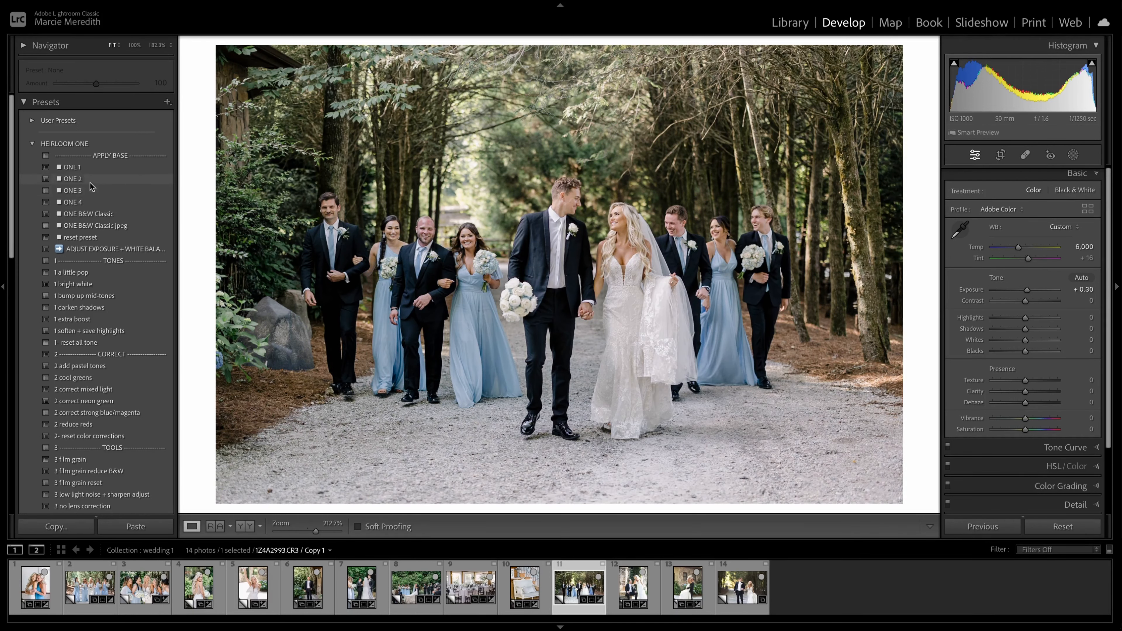
- Try the ONE 2 base preset on the walking wedding party photo, then switch to ONE 1 with exposure +0.50
{"action": "left_click", "coordinate": [94, 180]}
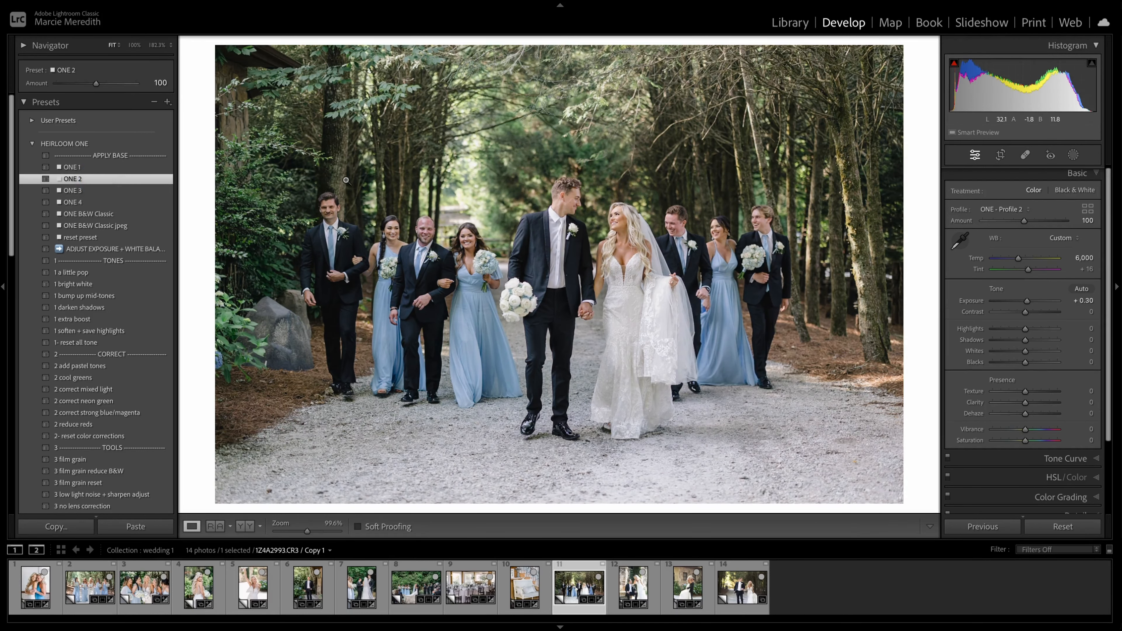
{"action": "left_click", "coordinate": [68, 169]}
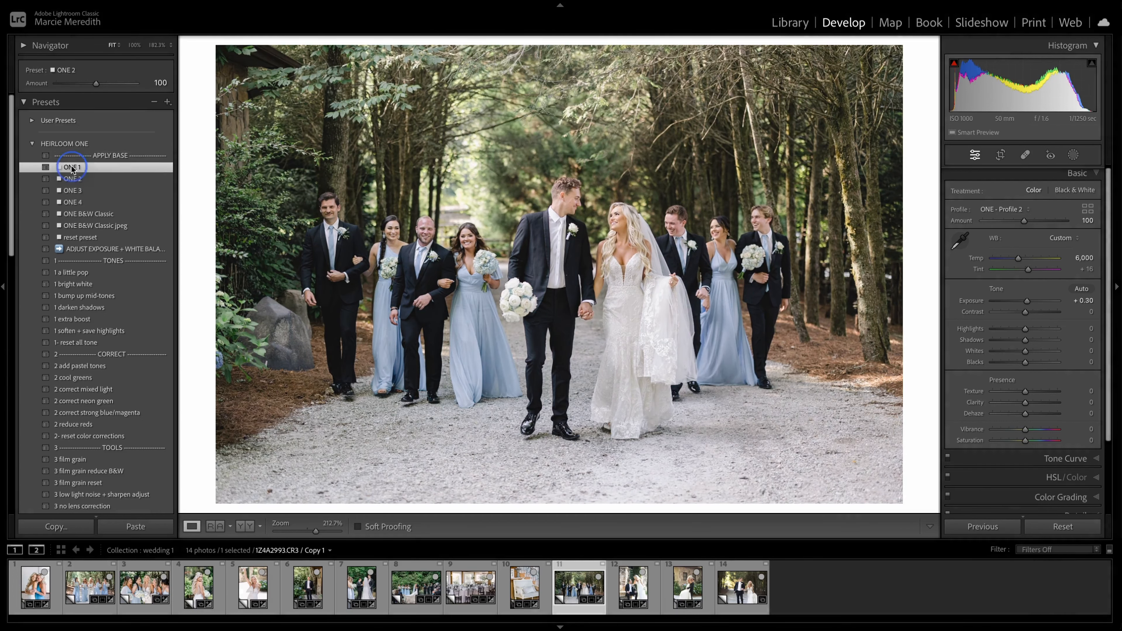
{"action": "left_click_drag", "start_coordinate": [1072, 302], "coordinate": [1075, 303]}
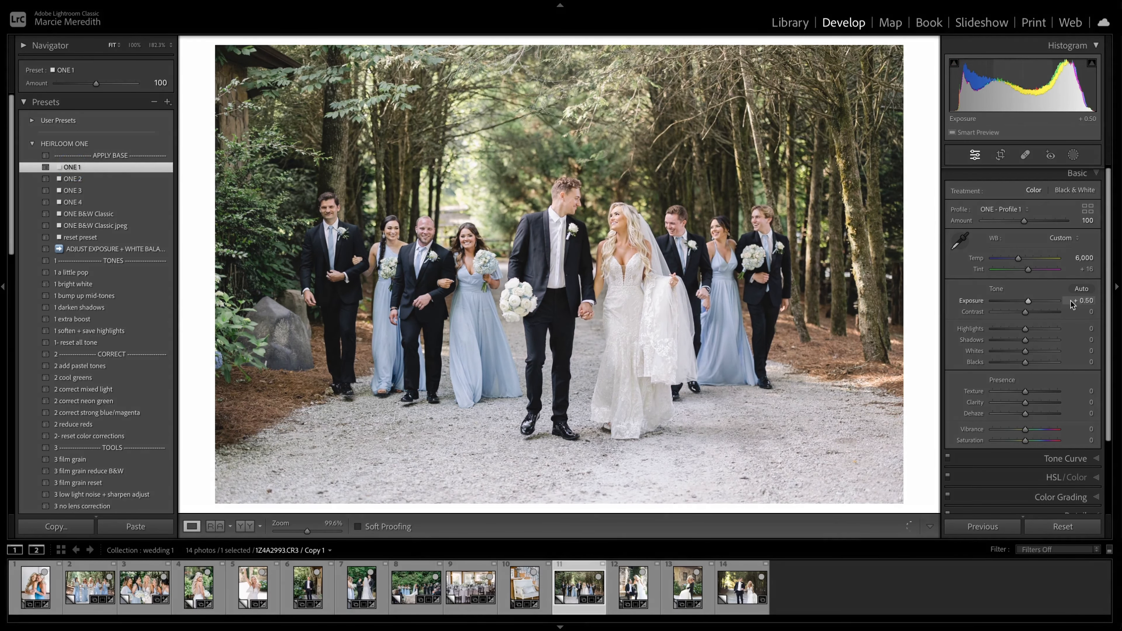
- Apply the 1 soften + save highlights preset at amount 61 to the wedding party photo and set exposure to +0.80
{"action": "left_click", "coordinate": [111, 331]}
{"action": "left_click_drag", "start_coordinate": [96, 83], "coordinate": [80, 83]}
{"action": "left_click_drag", "start_coordinate": [1073, 301], "coordinate": [1074, 301]}
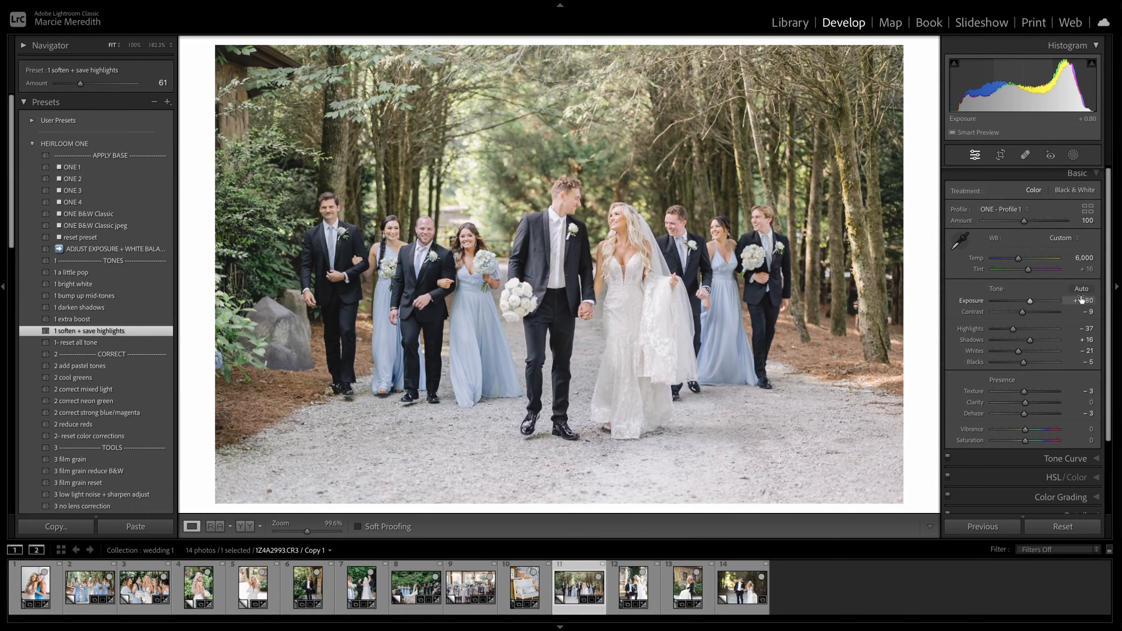
- Set the wedding party photo's blacks to −28 and exposure to +0.60, and compare it with the original
{"action": "left_click_drag", "start_coordinate": [1024, 363], "coordinate": [1018, 367]}
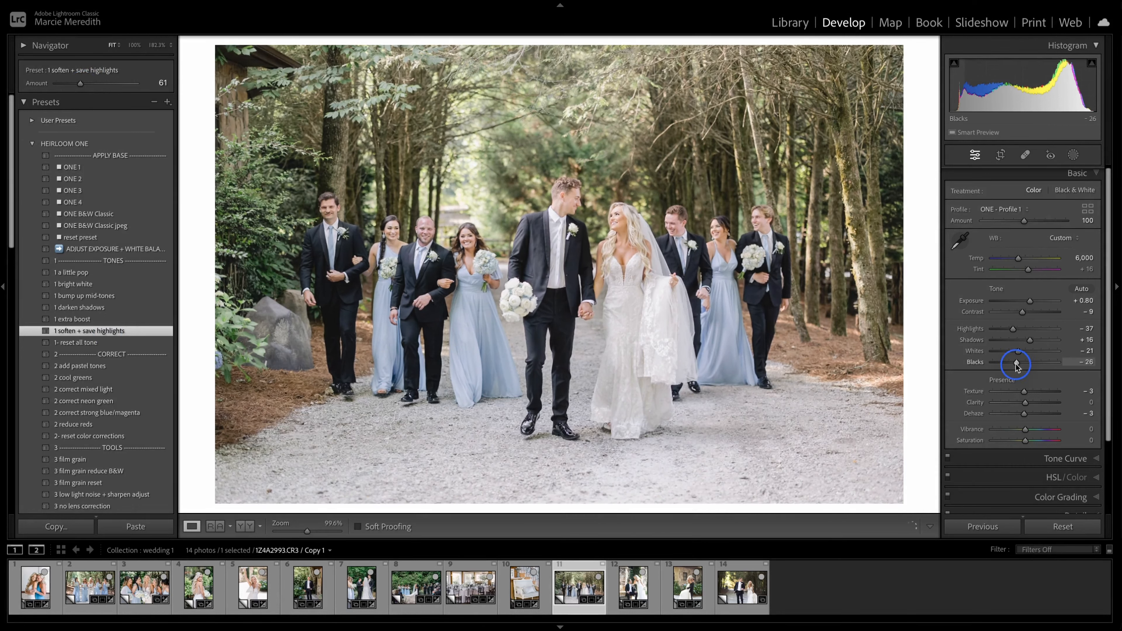
{"action": "left_click_drag", "start_coordinate": [1016, 367], "coordinate": [1016, 367]}
{"action": "left_click_drag", "start_coordinate": [1081, 300], "coordinate": [1079, 300]}
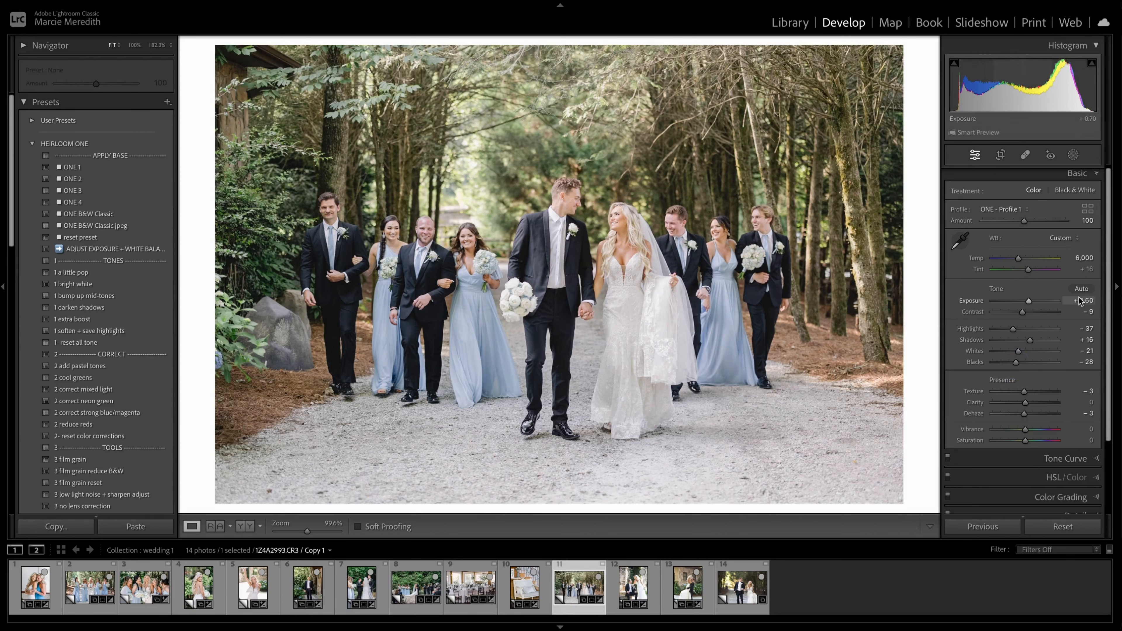
{"action": "key", "text": "backslash"}
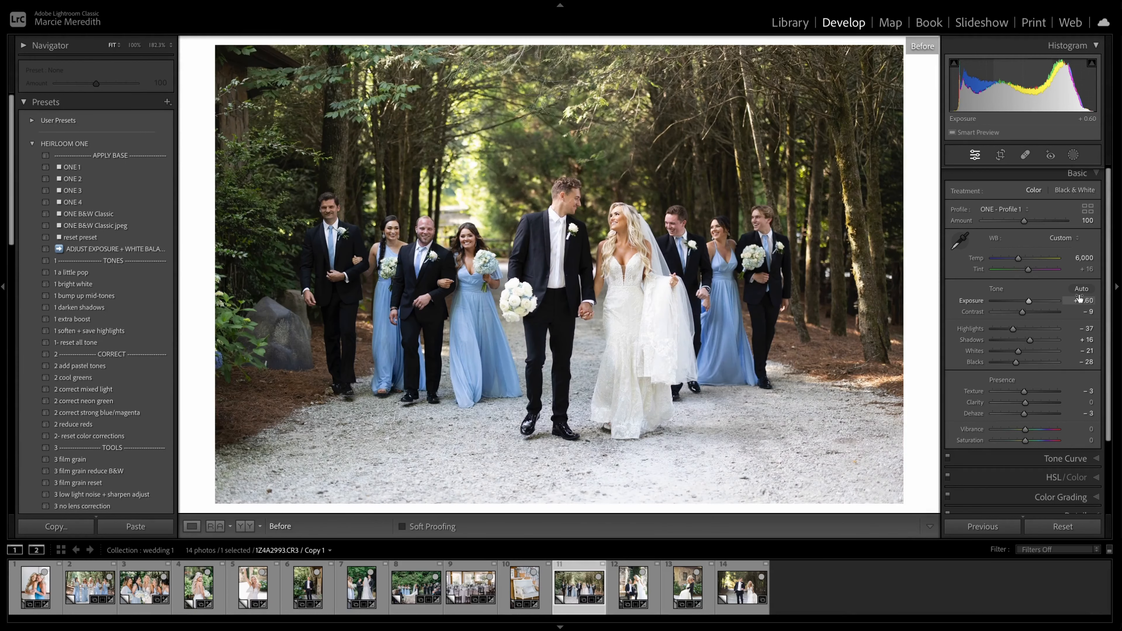
{"action": "key", "text": "backslash"}
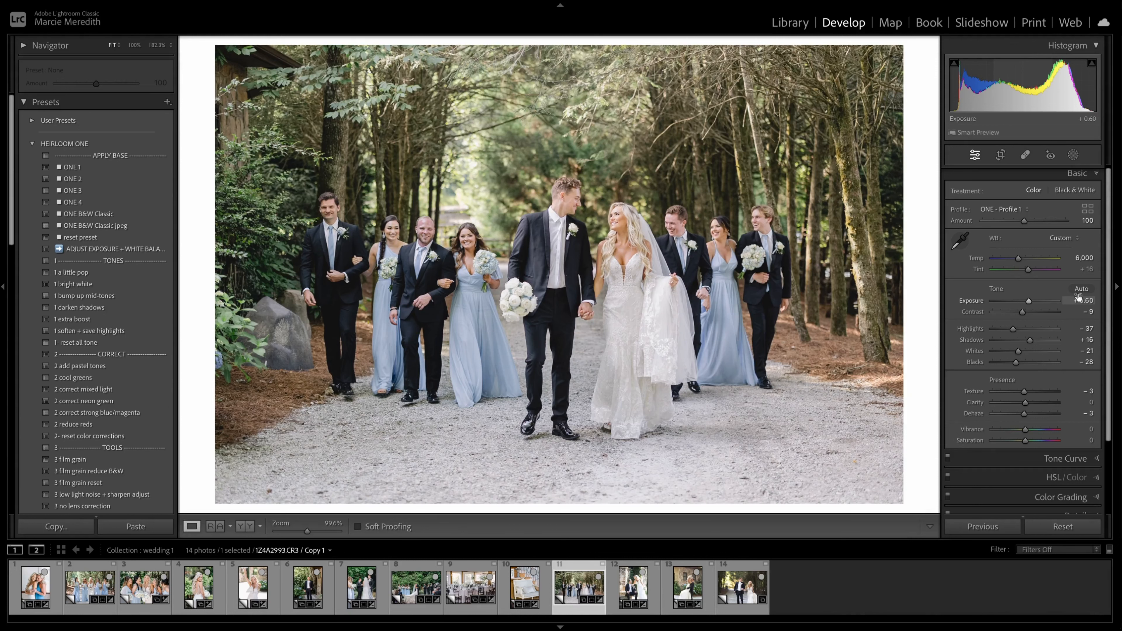
- Reset the wedding party photo's edits and apply the ONE B&W Classic preset with exposure +0.10
{"action": "left_click", "coordinate": [124, 200]}
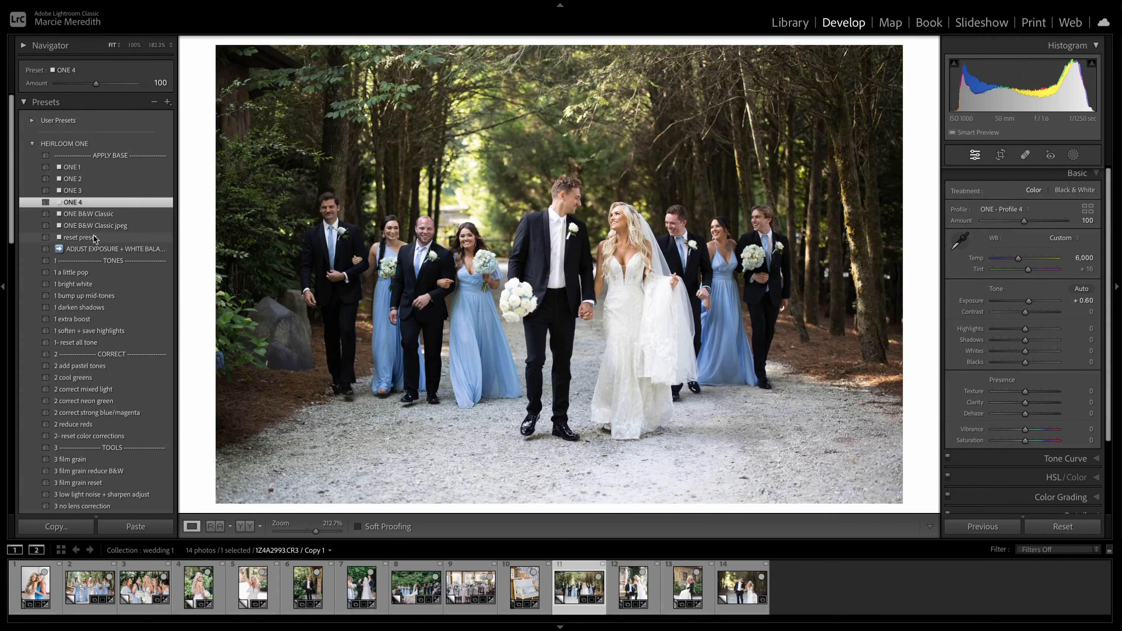
{"action": "left_click", "coordinate": [89, 237]}
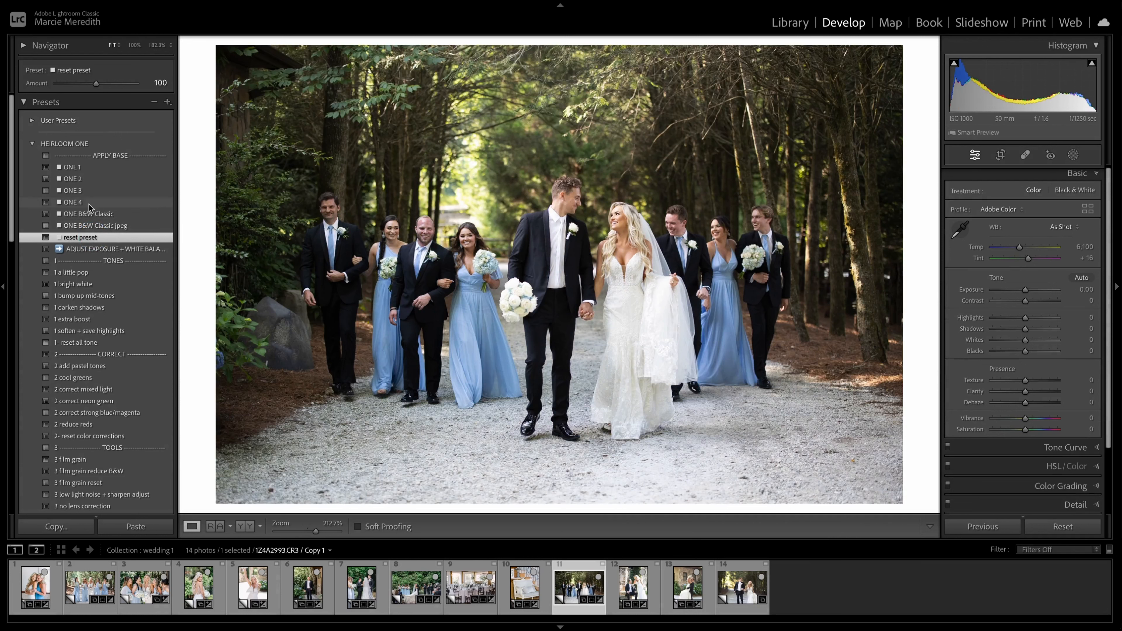
{"action": "left_click", "coordinate": [104, 216]}
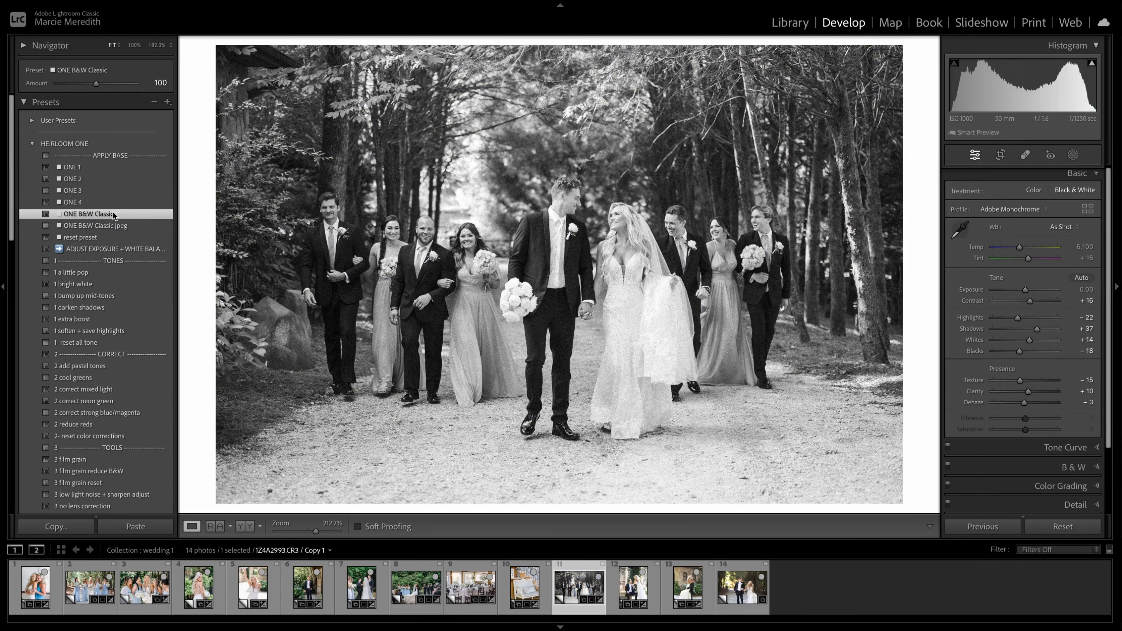
{"action": "left_click_drag", "start_coordinate": [1071, 289], "coordinate": [1074, 289]}
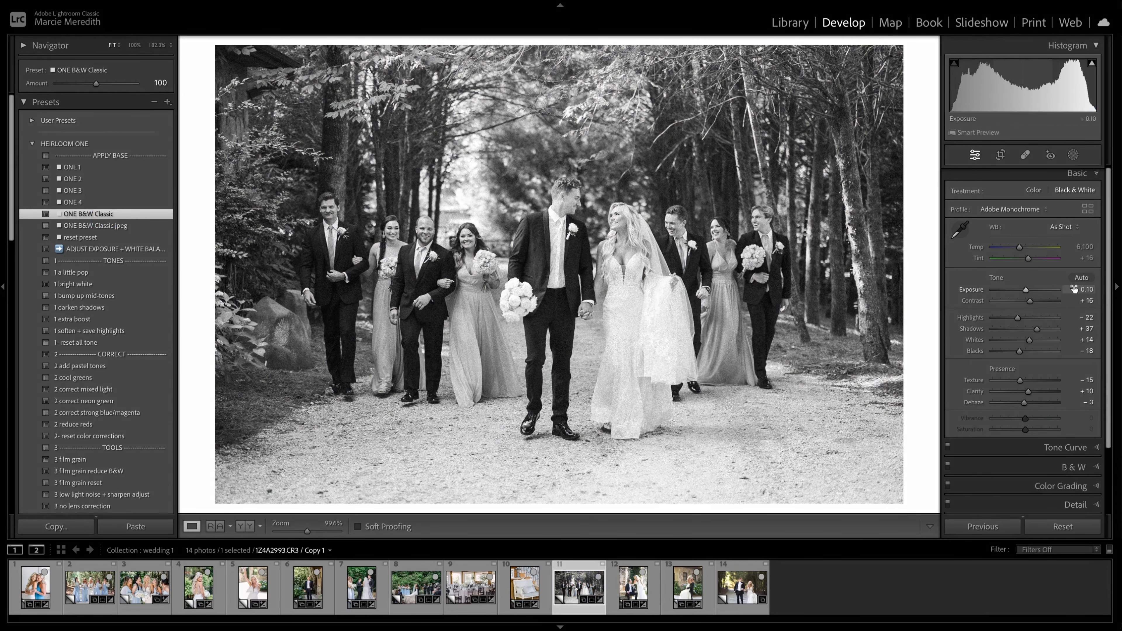
- Set the black-and-white photo's whites to −1, shadows to +32 and highlights to −32, and apply the 3 film grain reduce B&W preset
{"action": "left_click_drag", "start_coordinate": [1027, 344], "coordinate": [1035, 329]}
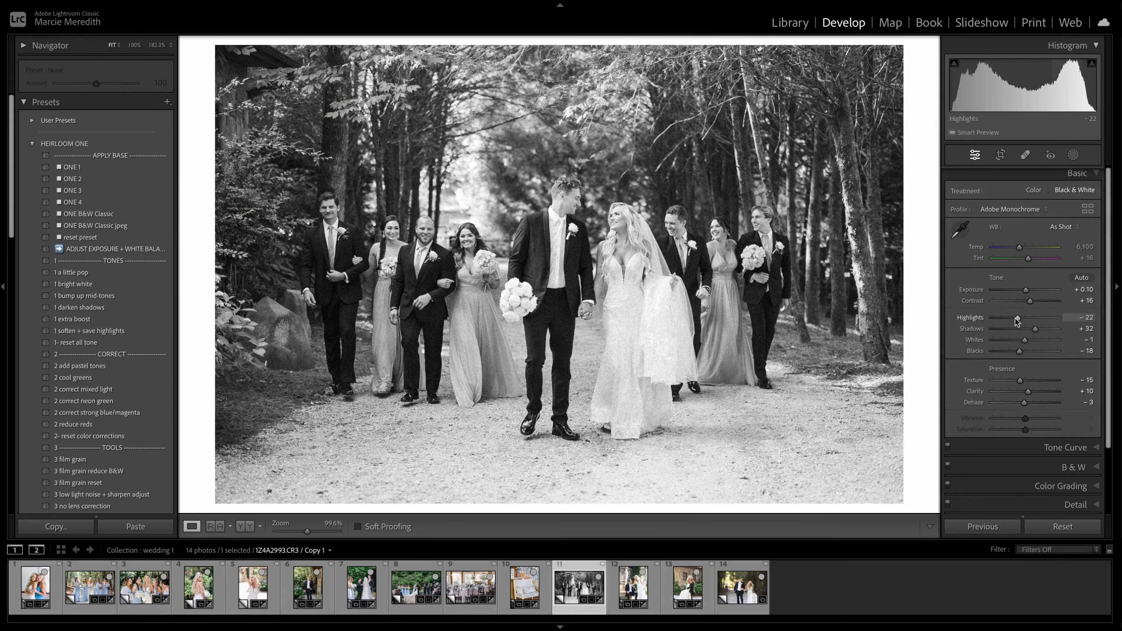
{"action": "left_click_drag", "start_coordinate": [1016, 318], "coordinate": [1013, 318]}
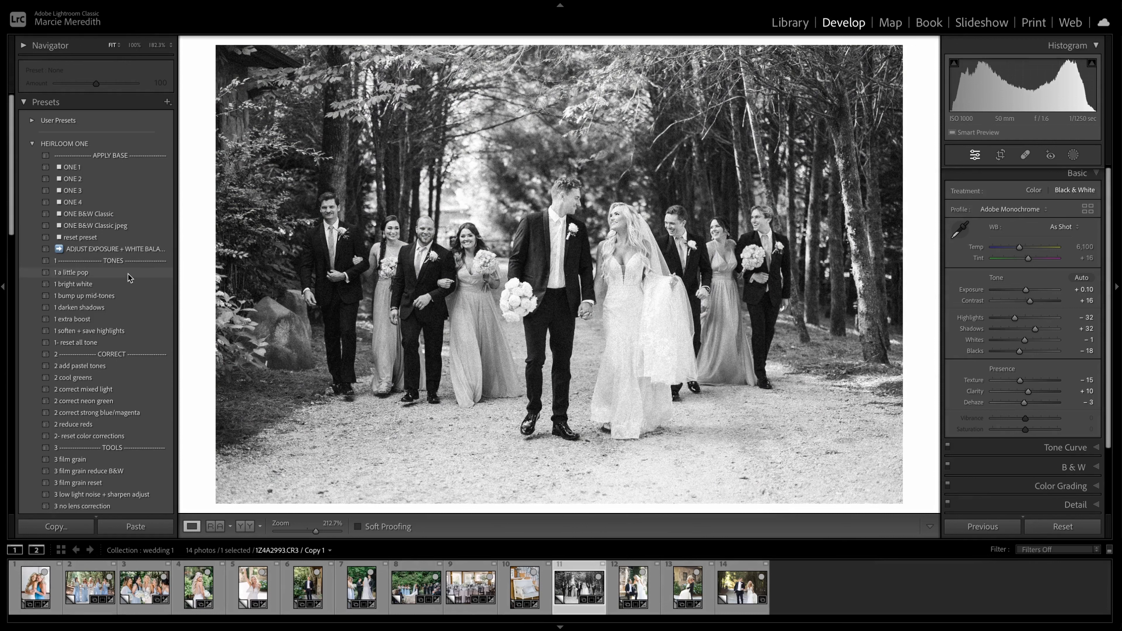
{"action": "scroll", "coordinate": [128, 243], "scroll_direction": "down", "scroll_amount": 10}
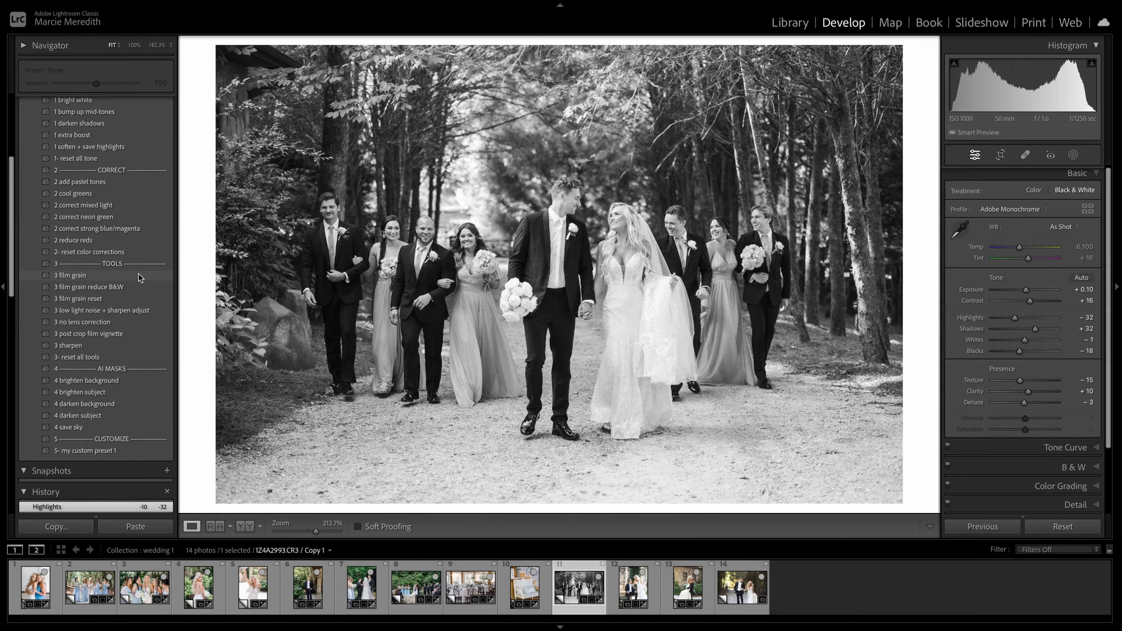
{"action": "left_click", "coordinate": [83, 288]}
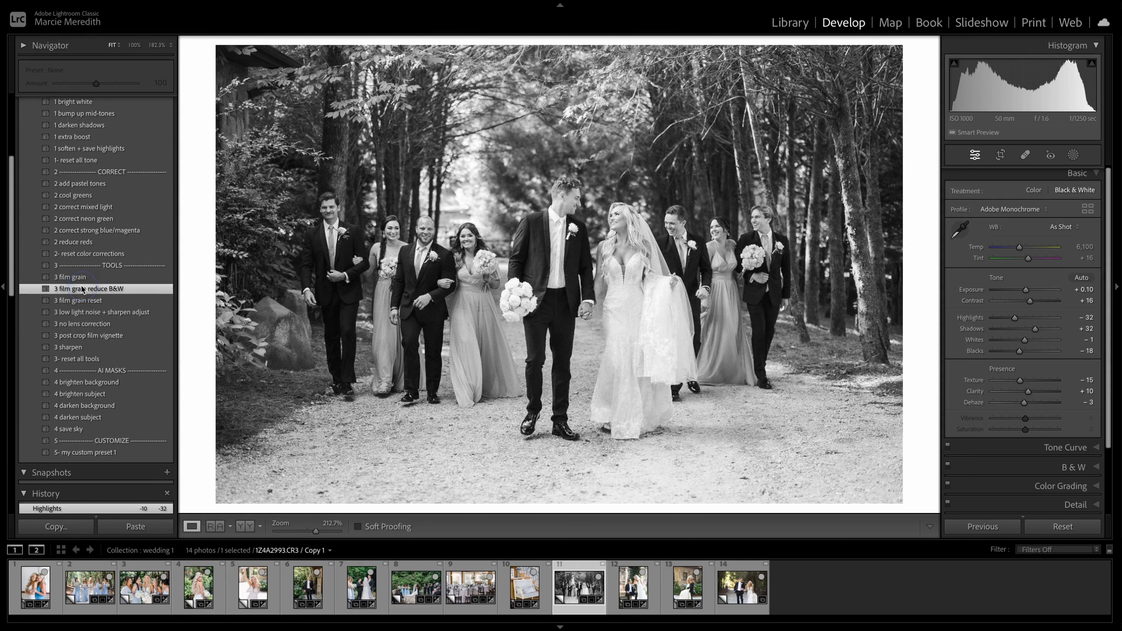
- Set the 3 film grain reduce B&W preset's amount to 61 on the wedding party photo and compare it with the original
{"action": "left_click_drag", "start_coordinate": [83, 81], "coordinate": [80, 83]}
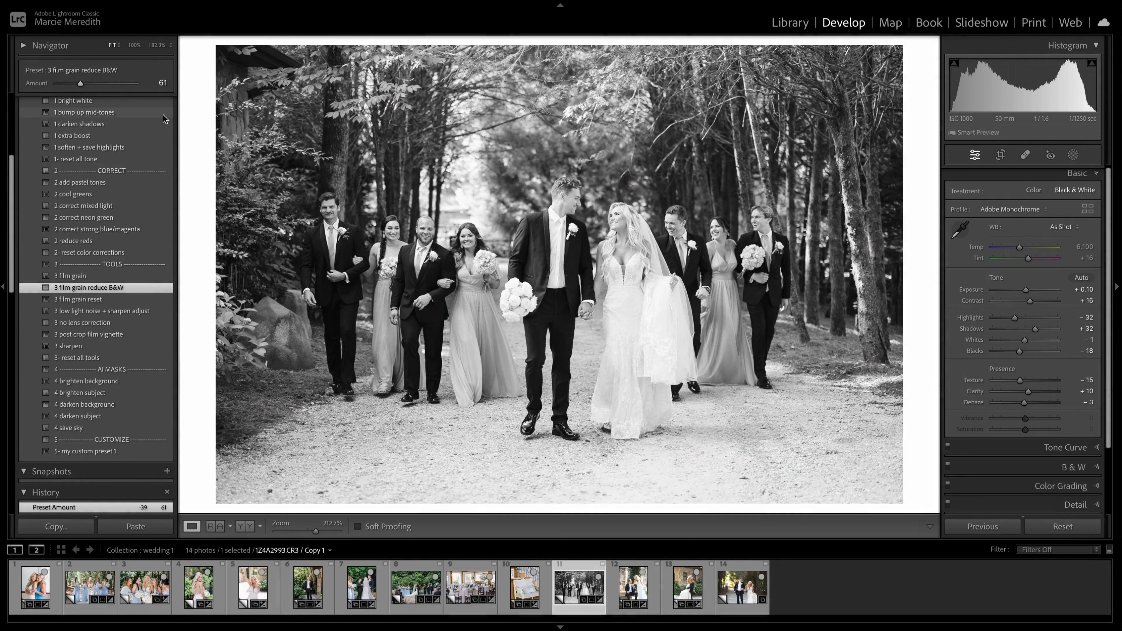
{"action": "key", "text": "backslash"}
{"action": "key", "text": "backslash"}
- Apply the 1 extra boost preset to the black-and-white wedding party photo
{"action": "scroll", "coordinate": [146, 144], "scroll_direction": "up", "scroll_amount": 4}
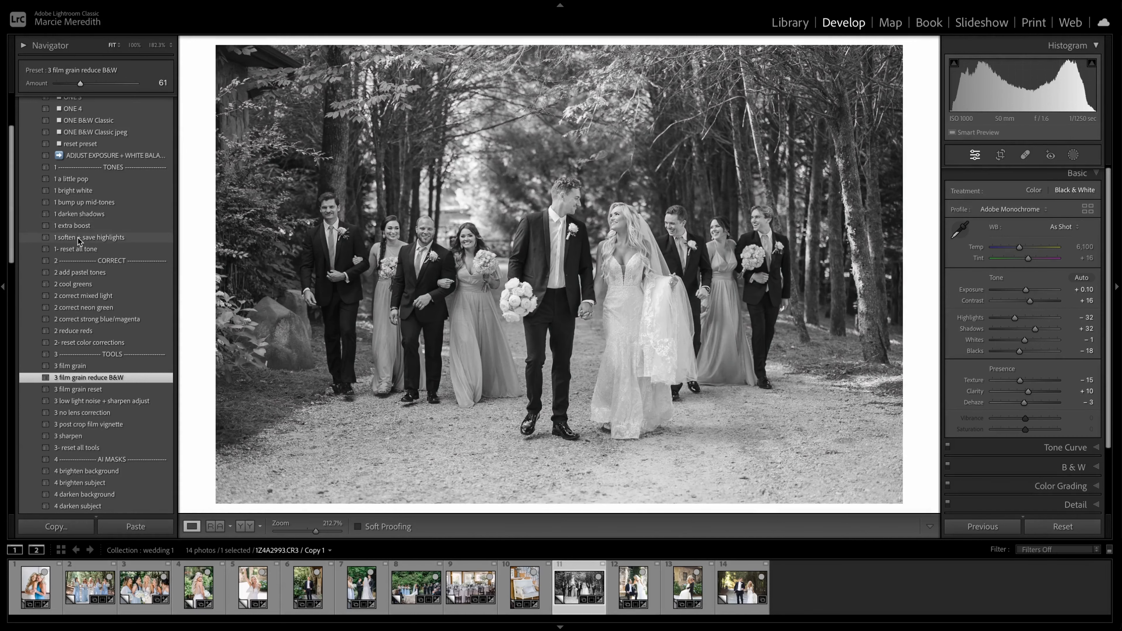
{"action": "left_click", "coordinate": [64, 226]}
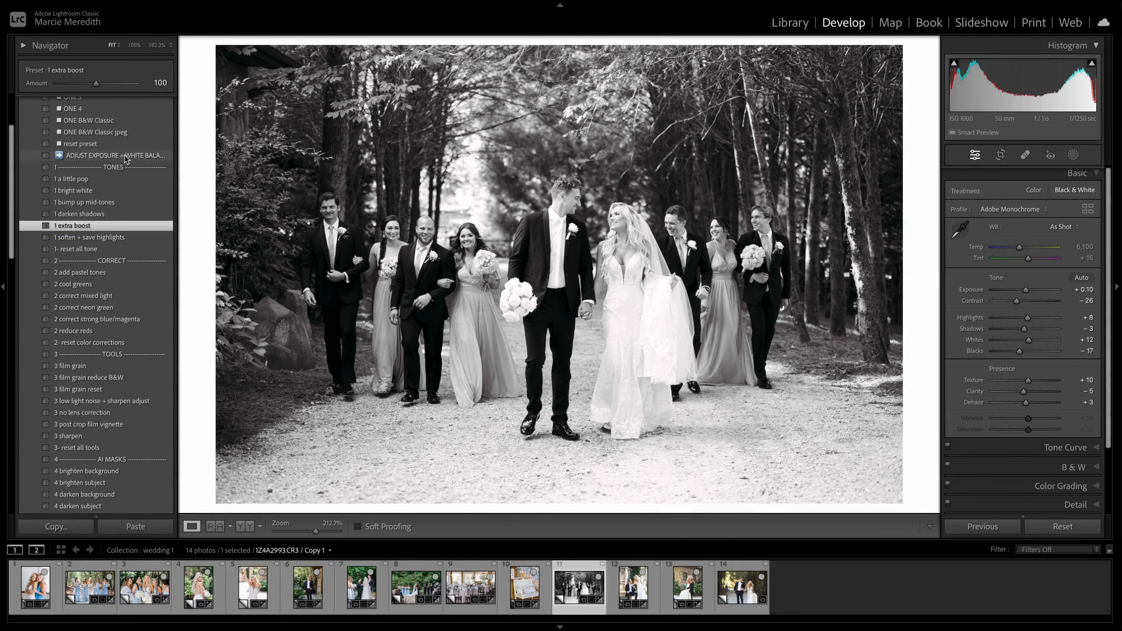
{"action": "left_click", "coordinate": [1014, 319]}
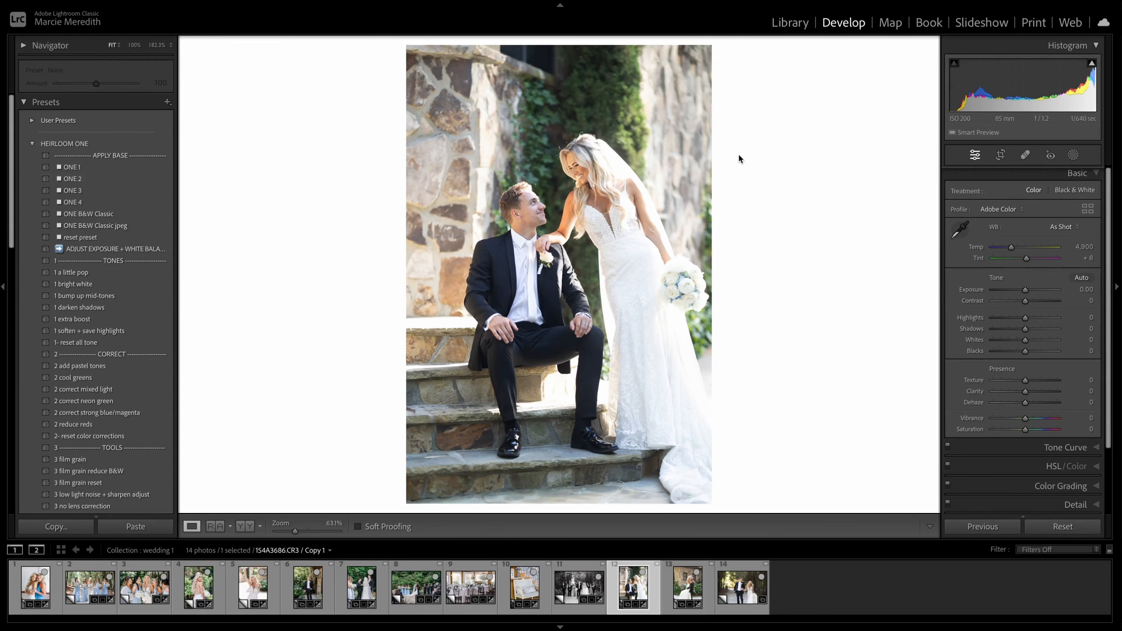
- Apply the ONE 3 preset to the photo of the couple on the stone steps, with temperature 5,000 and tint +3
{"action": "mouse_move", "coordinate": [1025, 290]}
{"action": "left_mouse_down"}
{"action": "mouse_move", "coordinate": [1002, 294]}
{"action": "mouse_move", "coordinate": [1028, 292]}
{"action": "left_mouse_up"}
{"action": "double_click", "coordinate": [961, 290]}
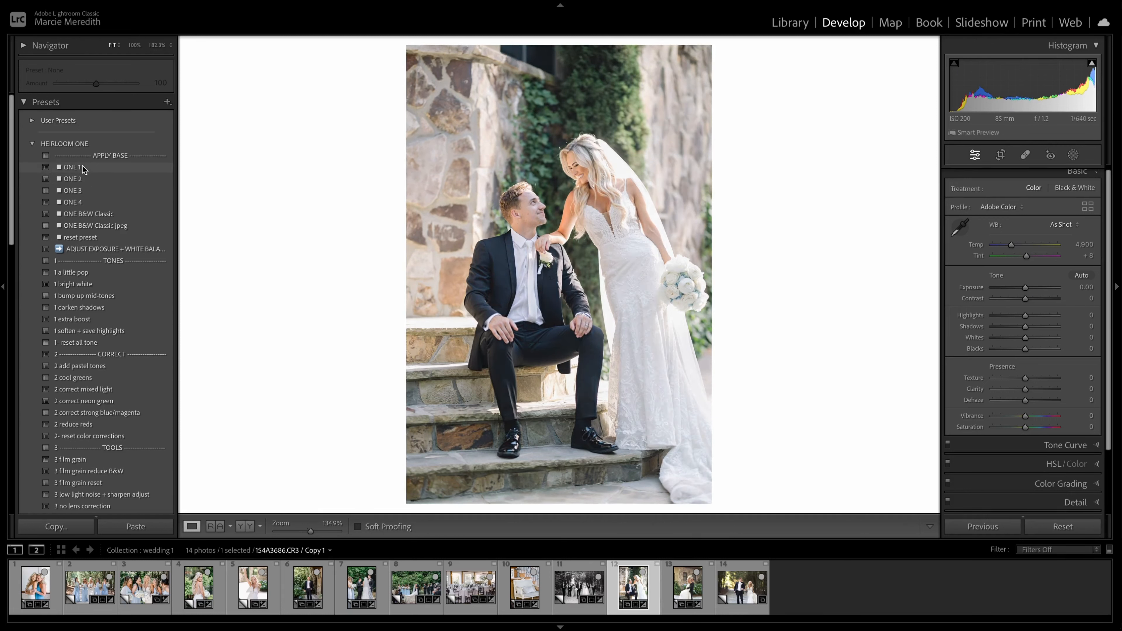
{"action": "left_click", "coordinate": [82, 191]}
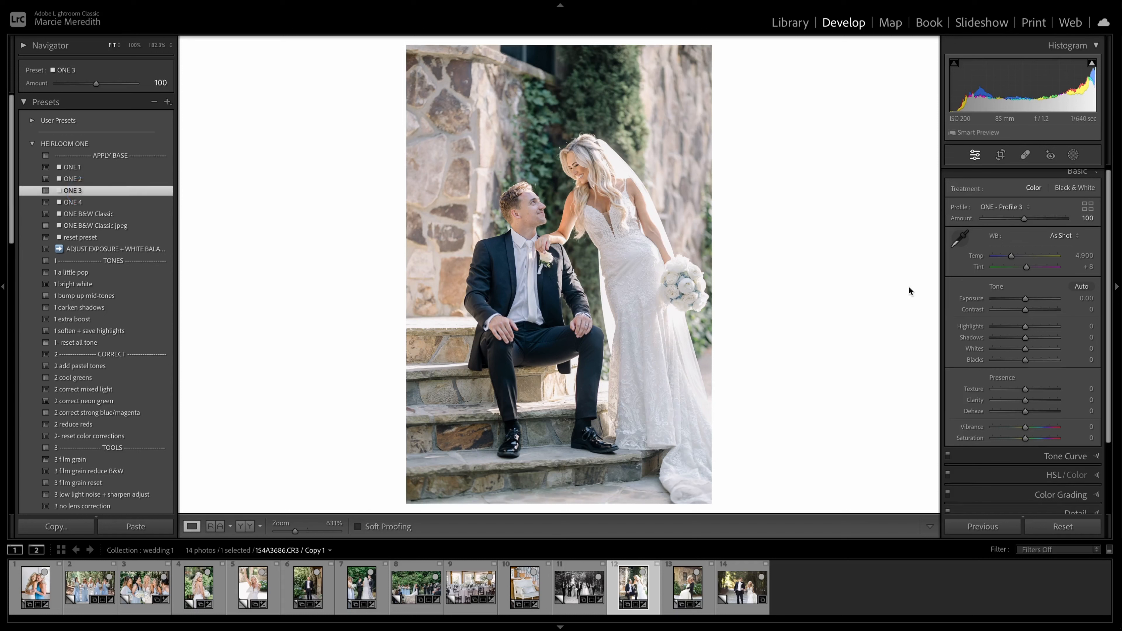
{"action": "left_click_drag", "start_coordinate": [1074, 267], "coordinate": [1074, 253]}
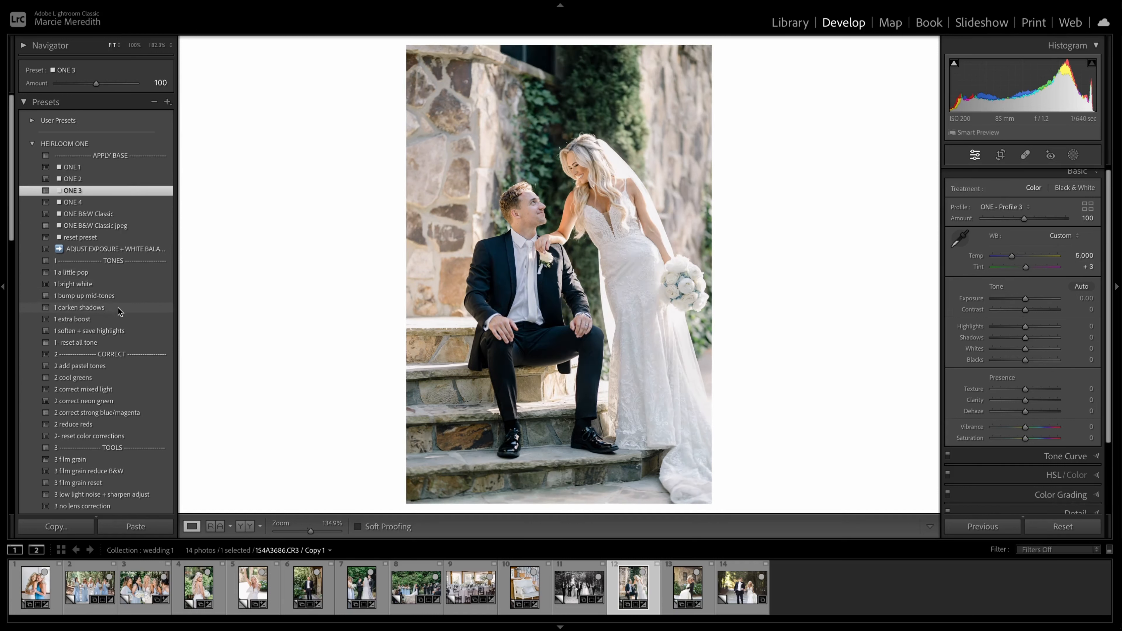
- Apply the 1 darken shadows preset to the stone steps photo and set exposure to +0.16
{"action": "scroll", "coordinate": [118, 318], "scroll_direction": "down", "scroll_amount": 1}
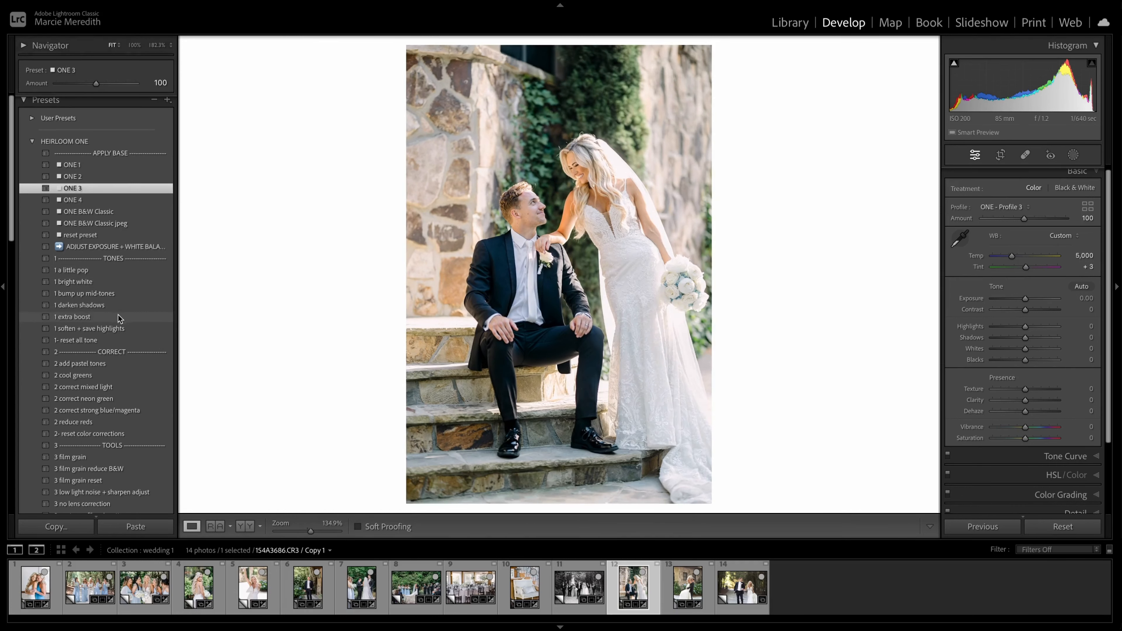
{"action": "left_click", "coordinate": [123, 307]}
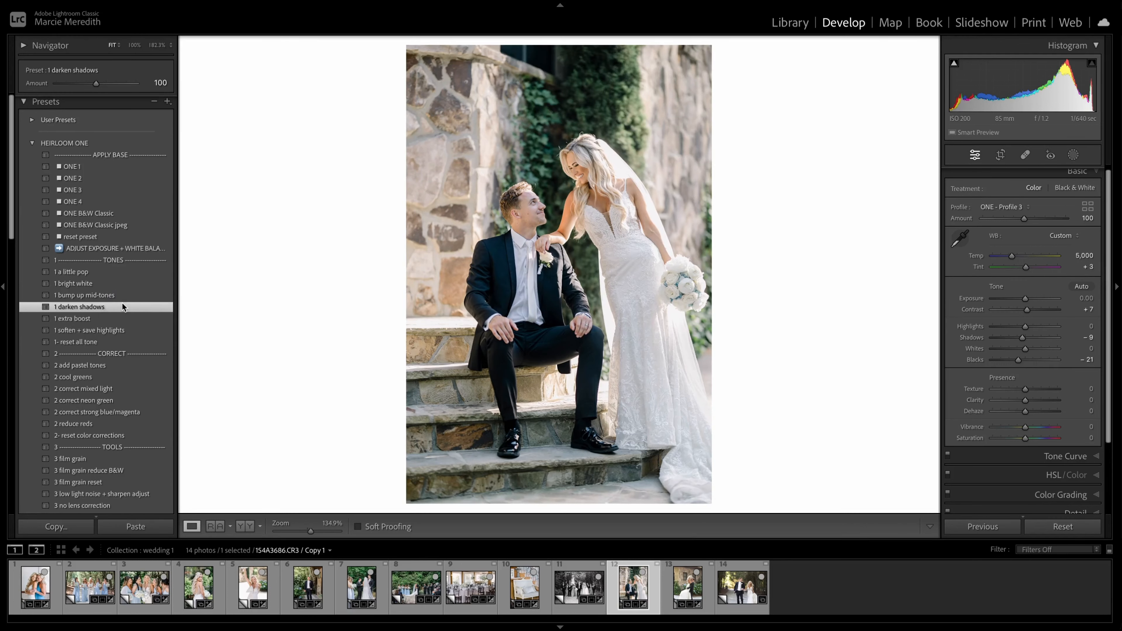
{"action": "scroll", "coordinate": [123, 307], "scroll_direction": "down", "scroll_amount": 1}
{"action": "left_click_drag", "start_coordinate": [1080, 298], "coordinate": [1086, 298]}
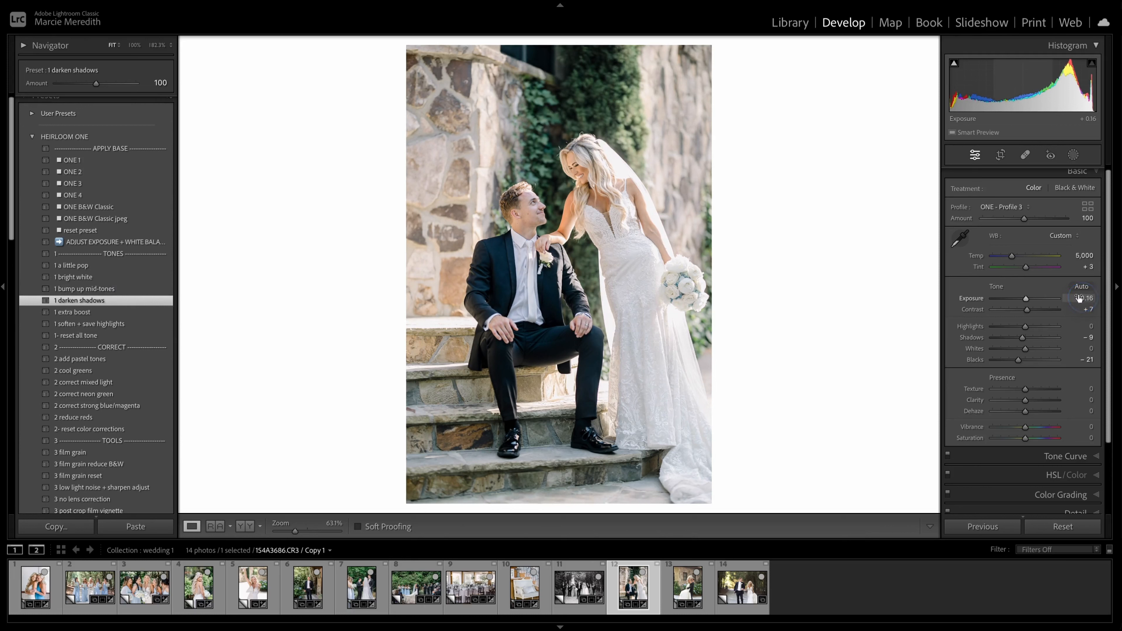
- Set the stone steps photo's highlights to −19 and compare it with the original
{"action": "left_click", "coordinate": [1026, 326]}
{"action": "left_click_drag", "start_coordinate": [1025, 326], "coordinate": [1019, 327]}
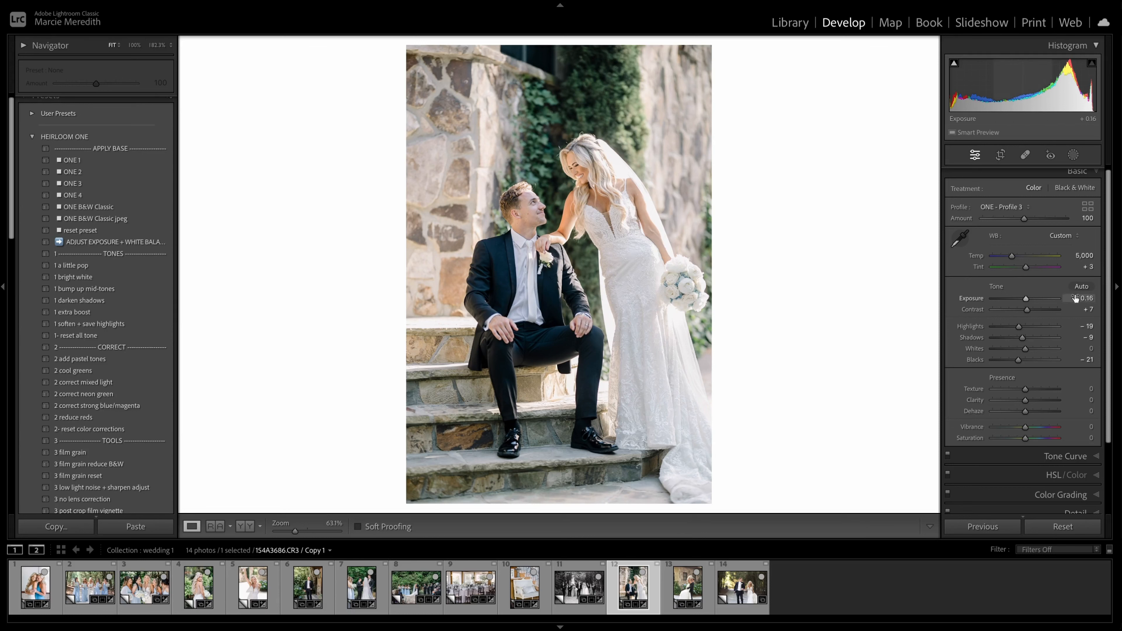
{"action": "key", "text": "backslash"}
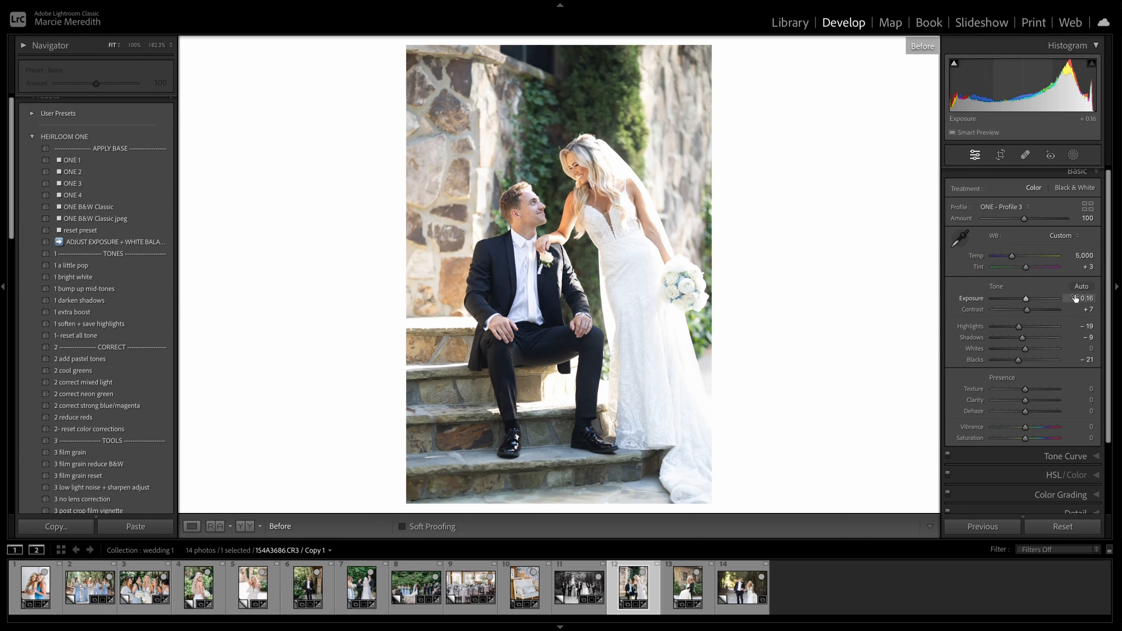
{"action": "key", "text": "backslash"}
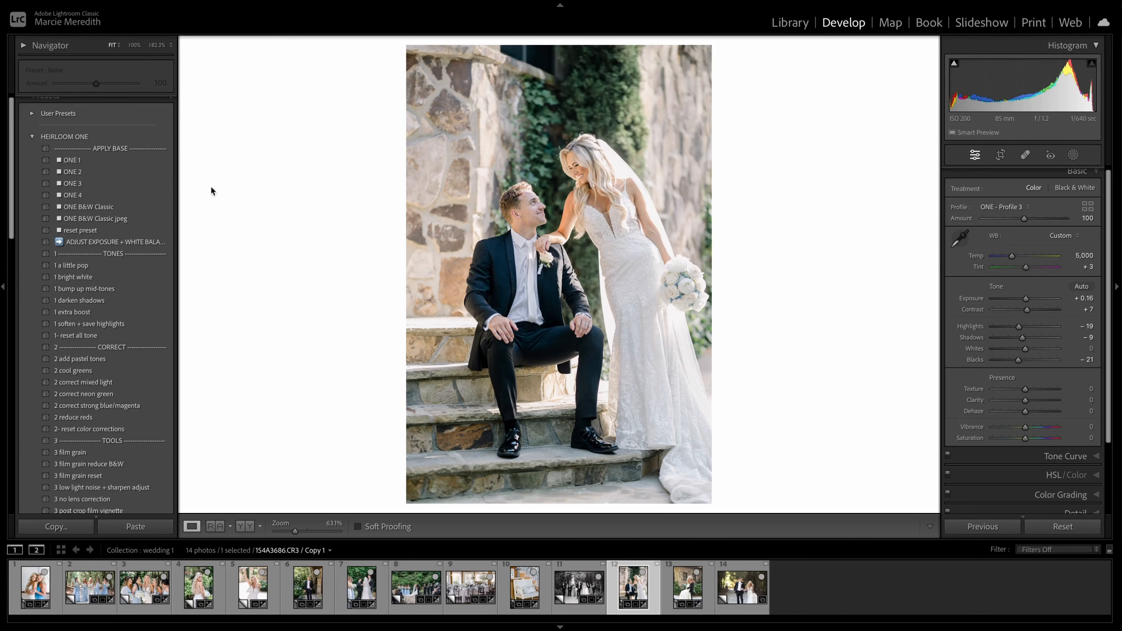
- Reset the stone steps photo, apply ONE B&W Classic with exposure −0.39, and add the 1 extra boost preset
{"action": "left_click", "coordinate": [111, 207]}
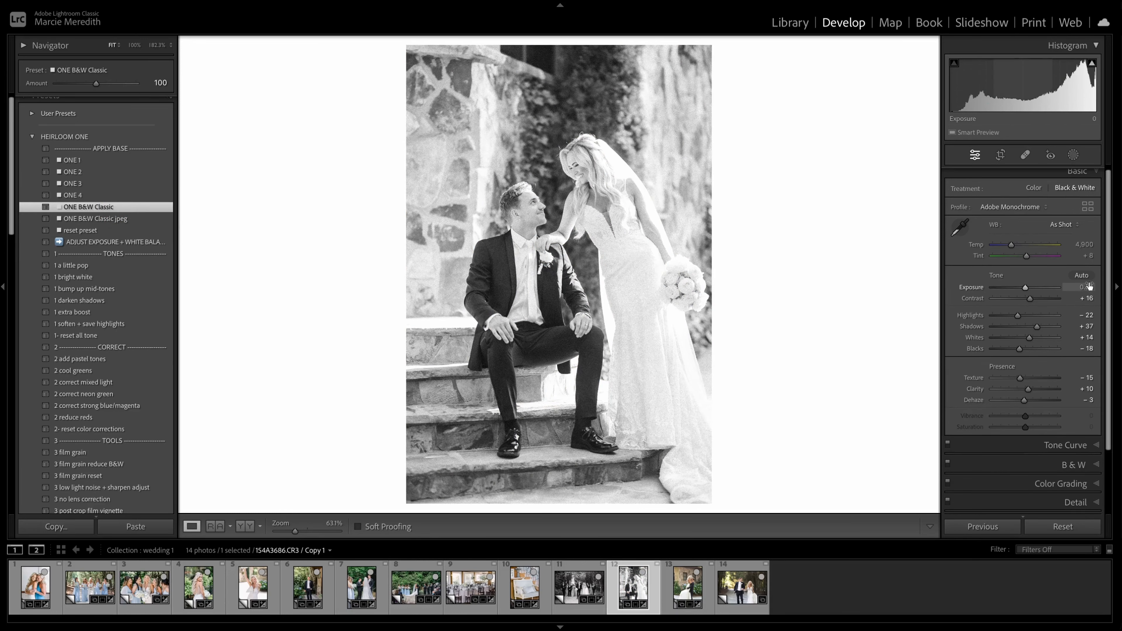
{"action": "left_click", "coordinate": [81, 312]}
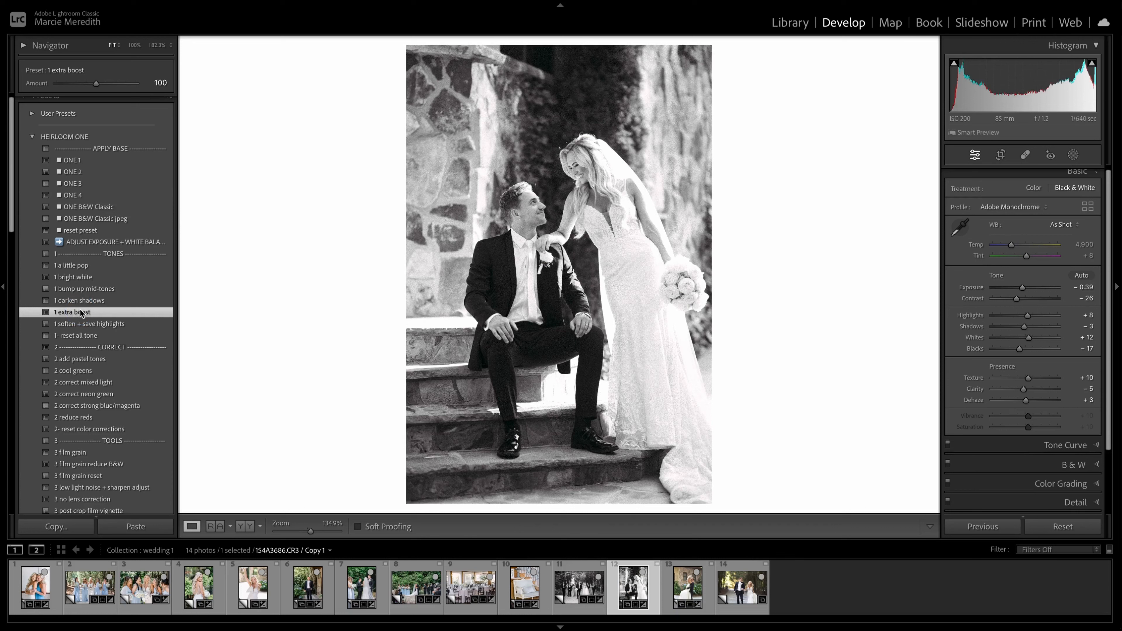
{"action": "scroll", "coordinate": [94, 377], "scroll_direction": "down", "scroll_amount": 10}
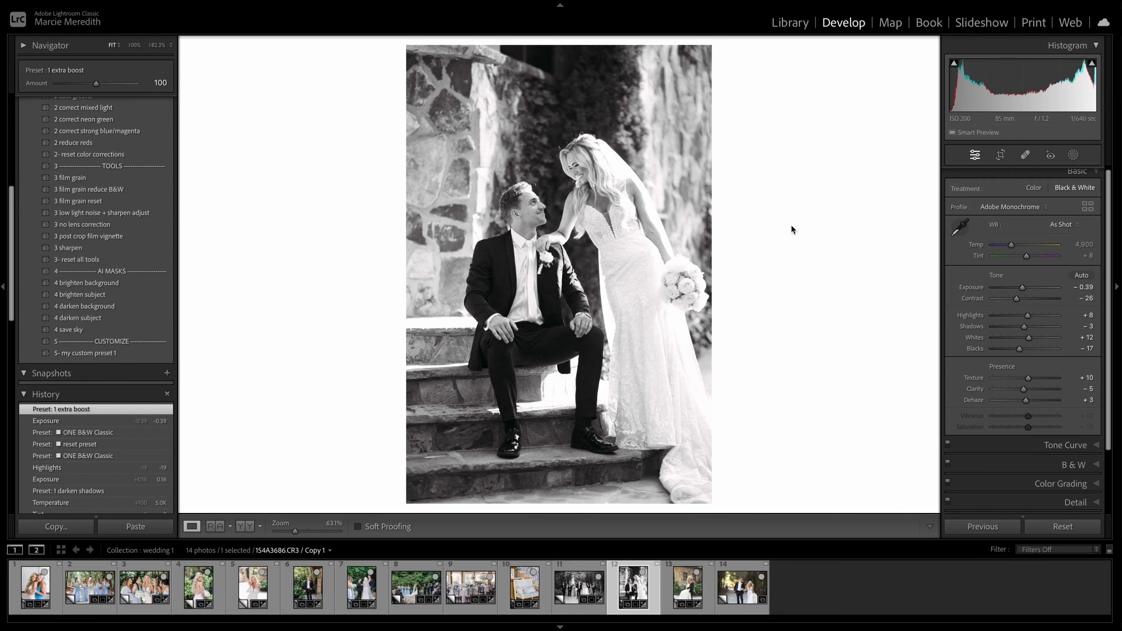
{"action": "key", "text": "backslash"}
{"action": "key", "text": "backslash"}
- Apply the ONE 4 and 2 cool greens presets to the photo of the couple embracing by the hydrangeas and set exposure to +0.30
{"action": "key", "text": "Right"}
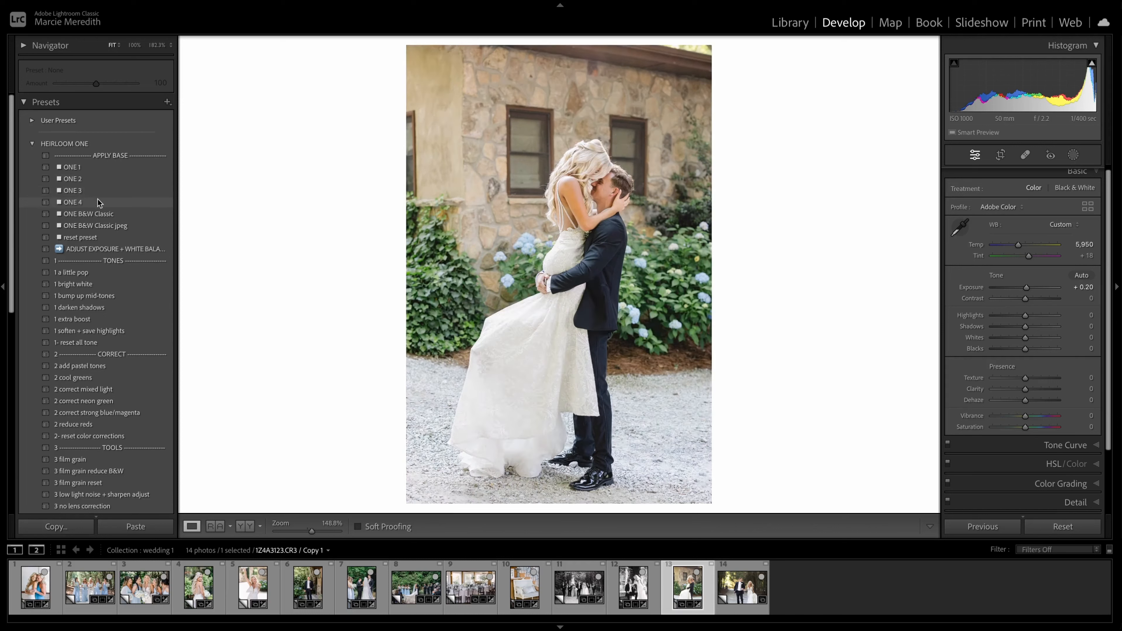
{"action": "left_click", "coordinate": [103, 202]}
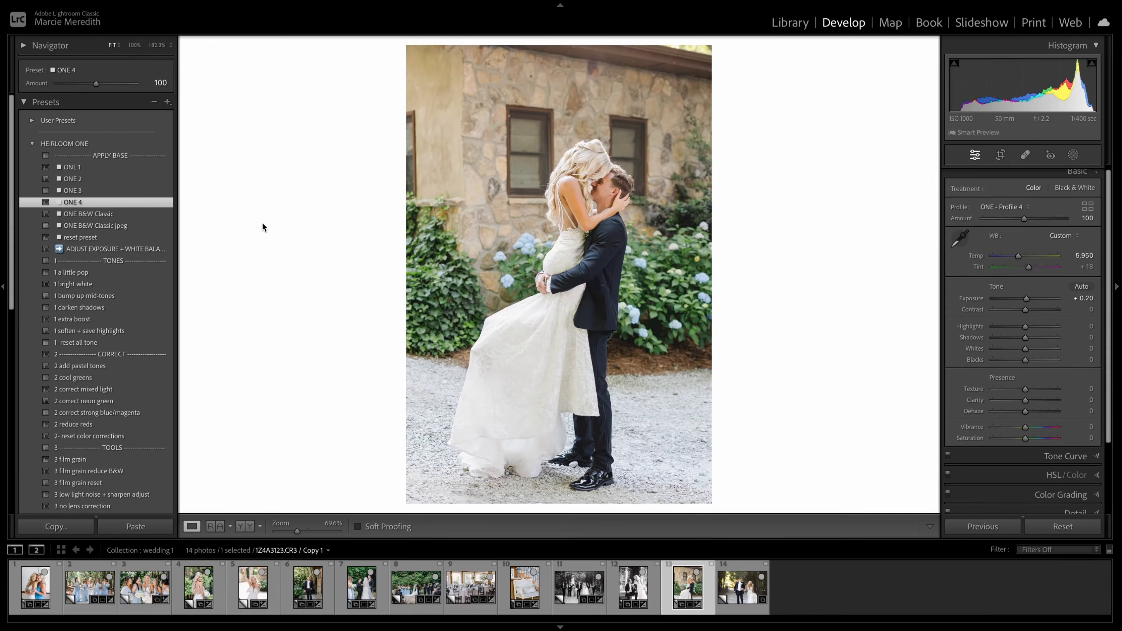
{"action": "left_click", "coordinate": [88, 378]}
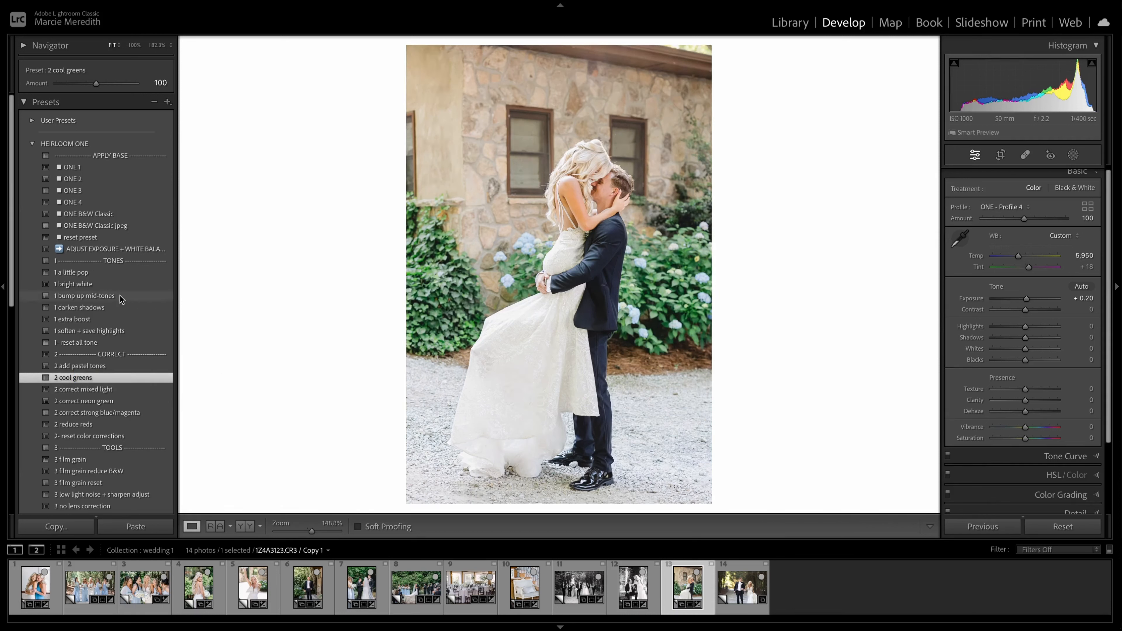
{"action": "key", "text": "Up"}
{"action": "key", "text": "Up"}
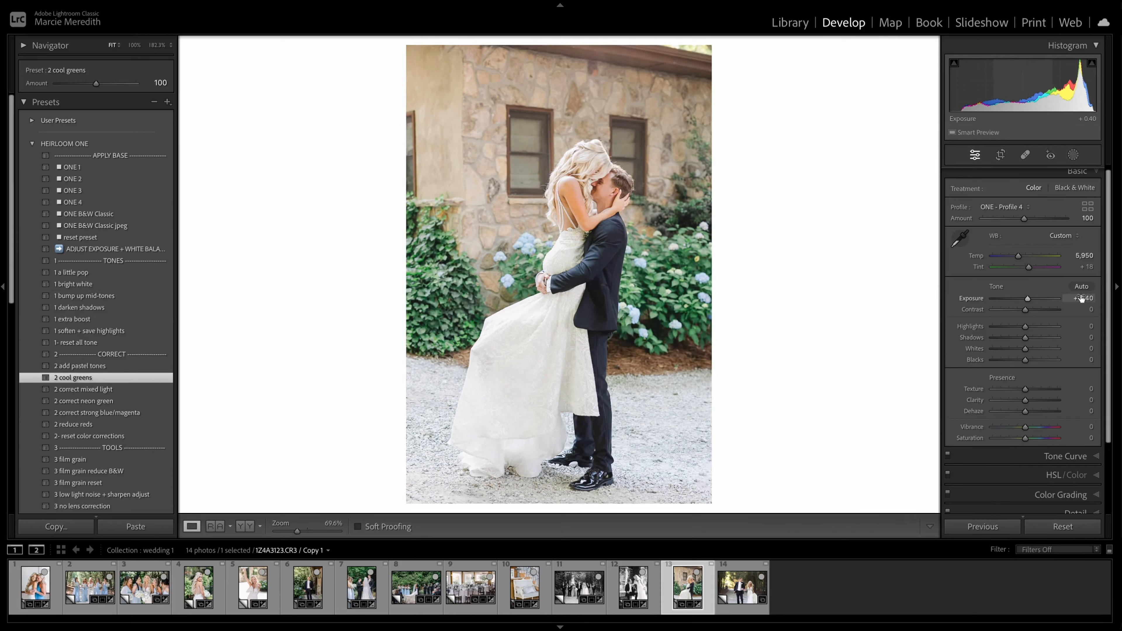
{"action": "key", "text": "Down"}
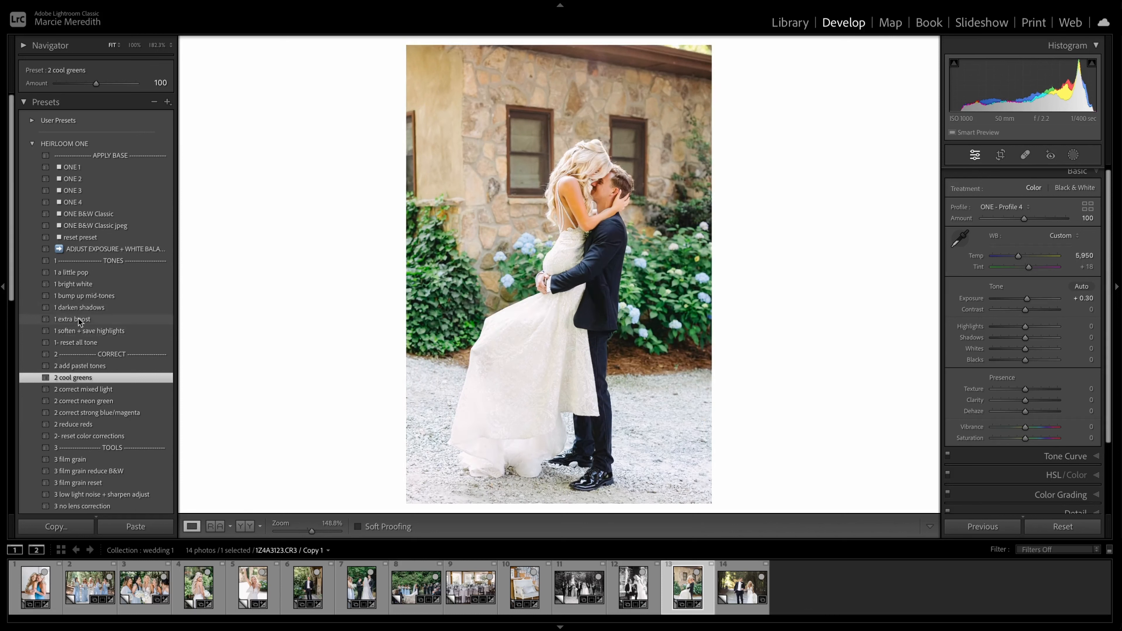
- Apply the 1 a little pop preset to the hydrangea photo, set temperature to 5,727, and compare it with the original
{"action": "left_click", "coordinate": [79, 319]}
{"action": "left_click", "coordinate": [107, 273]}
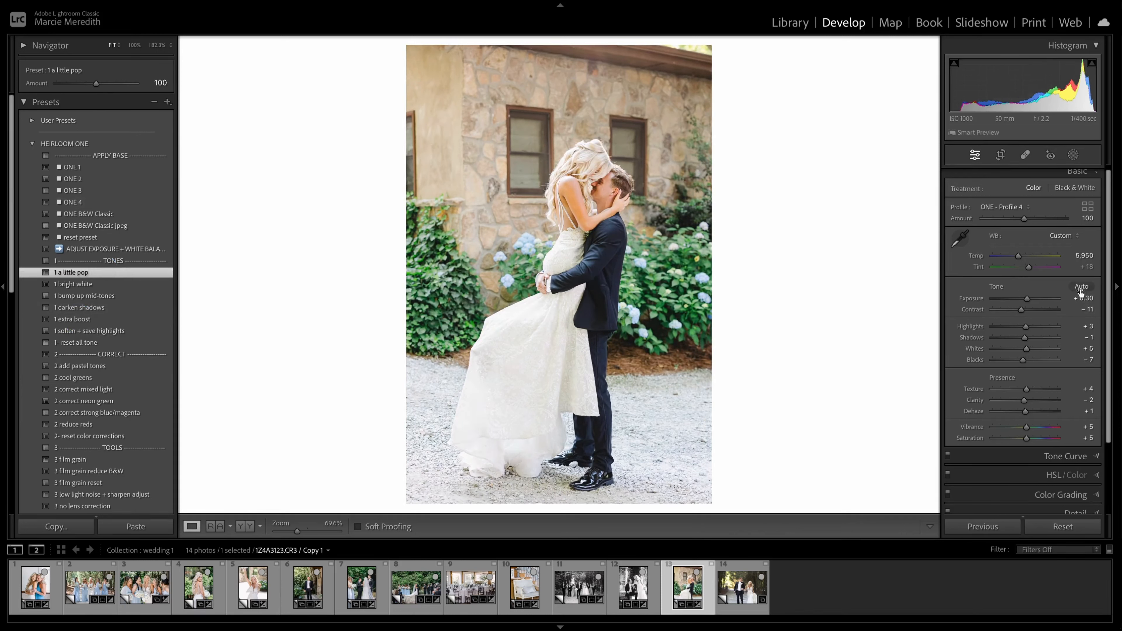
{"action": "left_click_drag", "start_coordinate": [1086, 255], "coordinate": [1086, 255]}
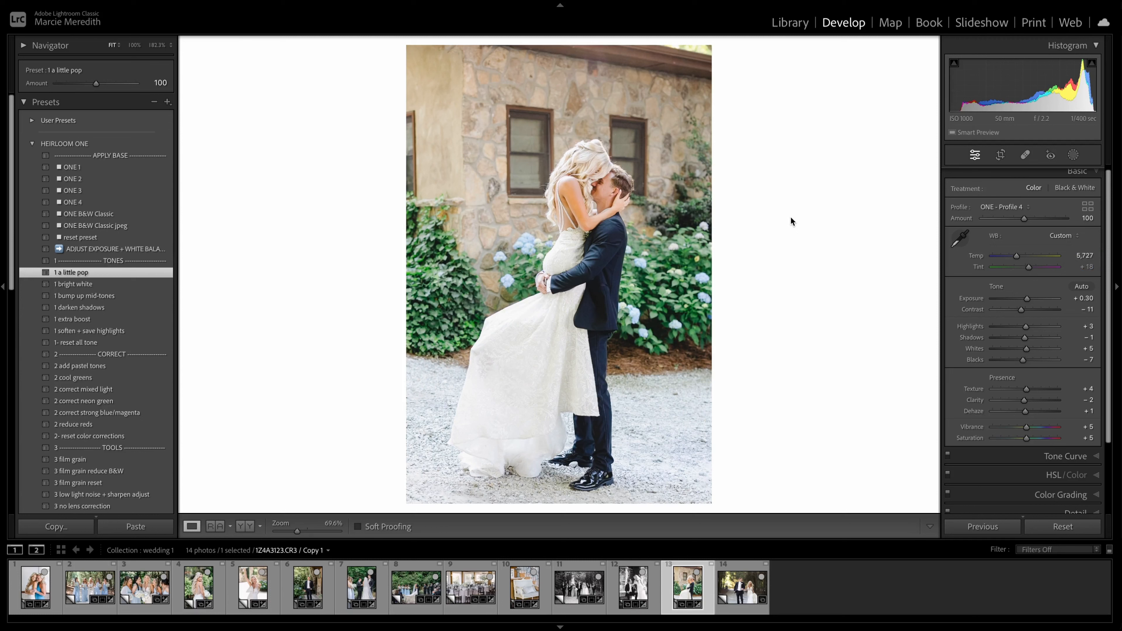
{"action": "key", "text": "backslash"}
{"action": "key", "text": "backslash"}
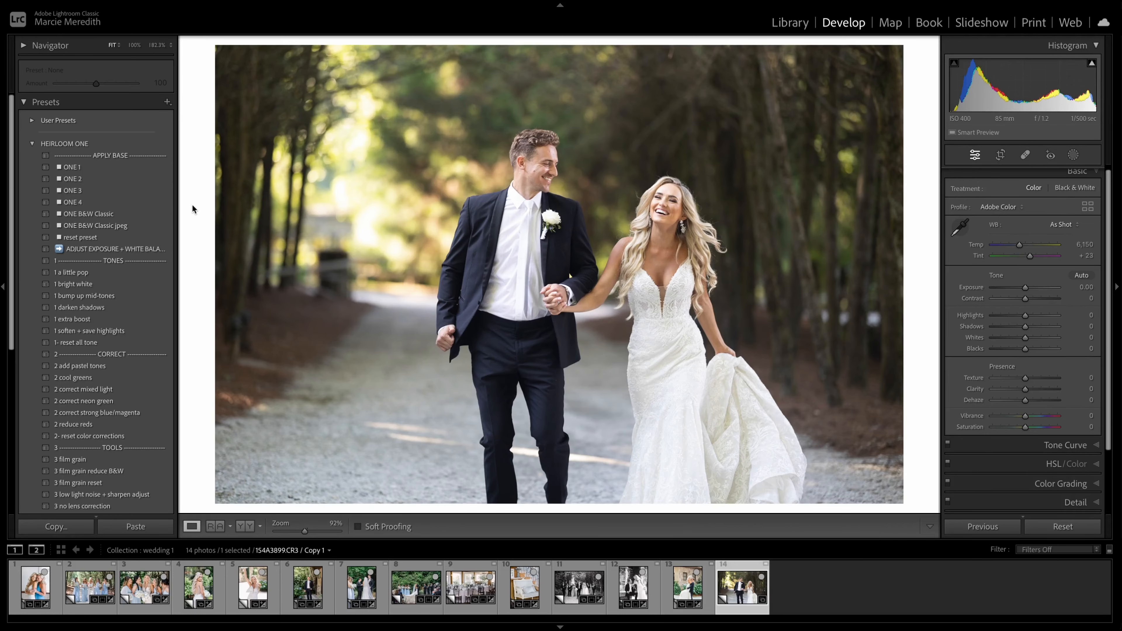
- Set exposure to +0.20 and temperature to 6,100 on the photo of the couple walking hand in hand and apply the ONE 4 preset
{"action": "left_click_drag", "start_coordinate": [1065, 285], "coordinate": [1070, 284]}
{"action": "left_click_drag", "start_coordinate": [1074, 244], "coordinate": [1073, 244]}
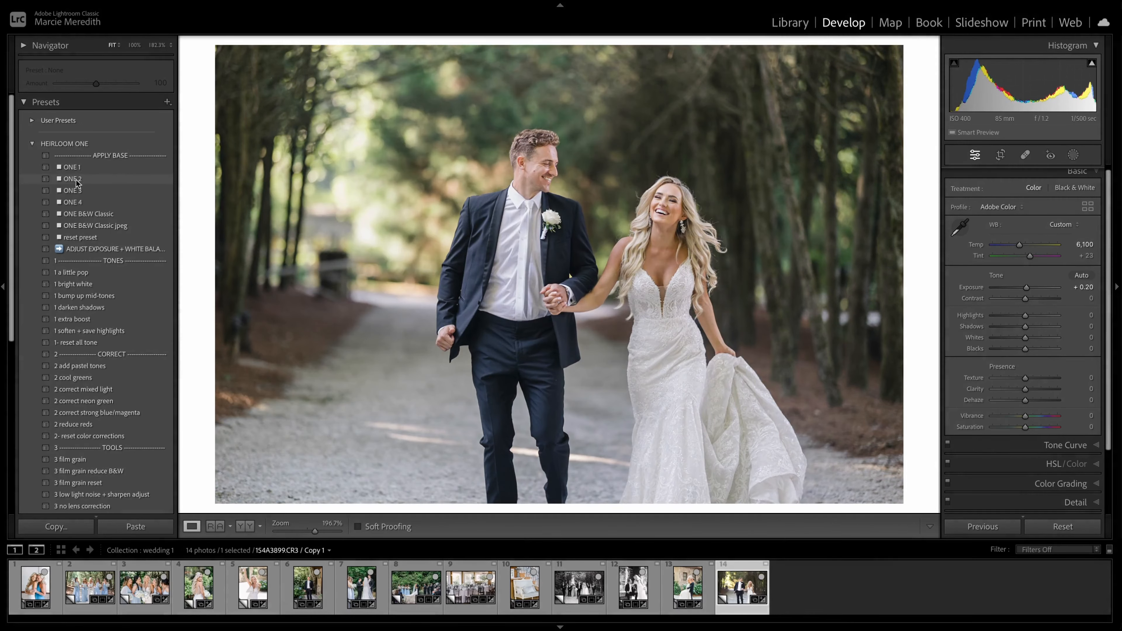
{"action": "scroll", "coordinate": [93, 202], "scroll_direction": "down", "scroll_amount": 1}
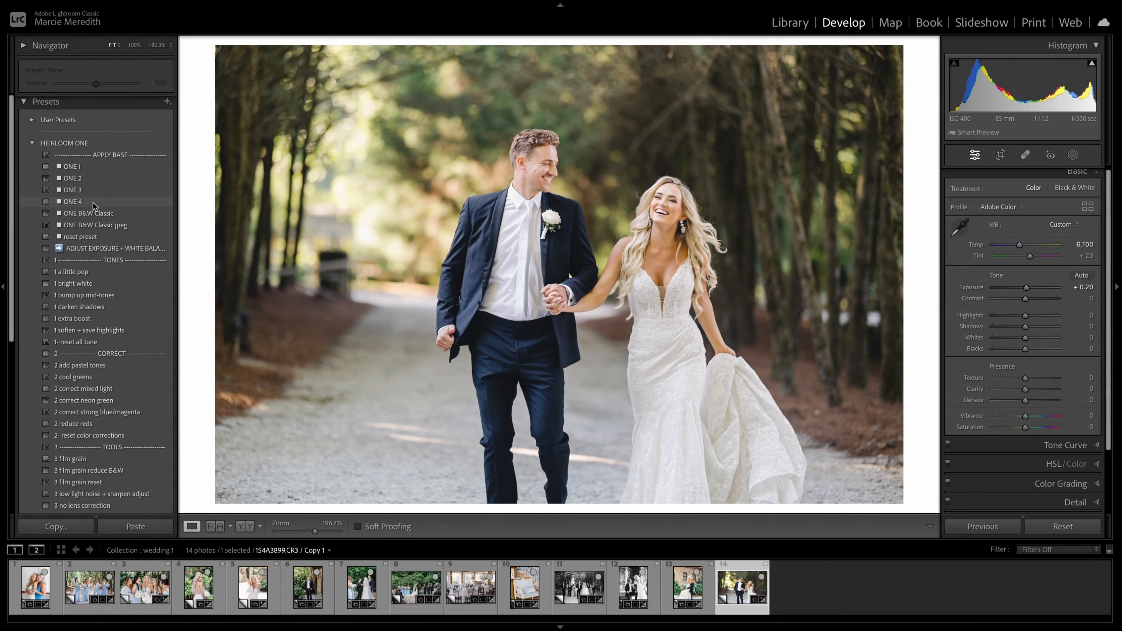
{"action": "left_click", "coordinate": [113, 195]}
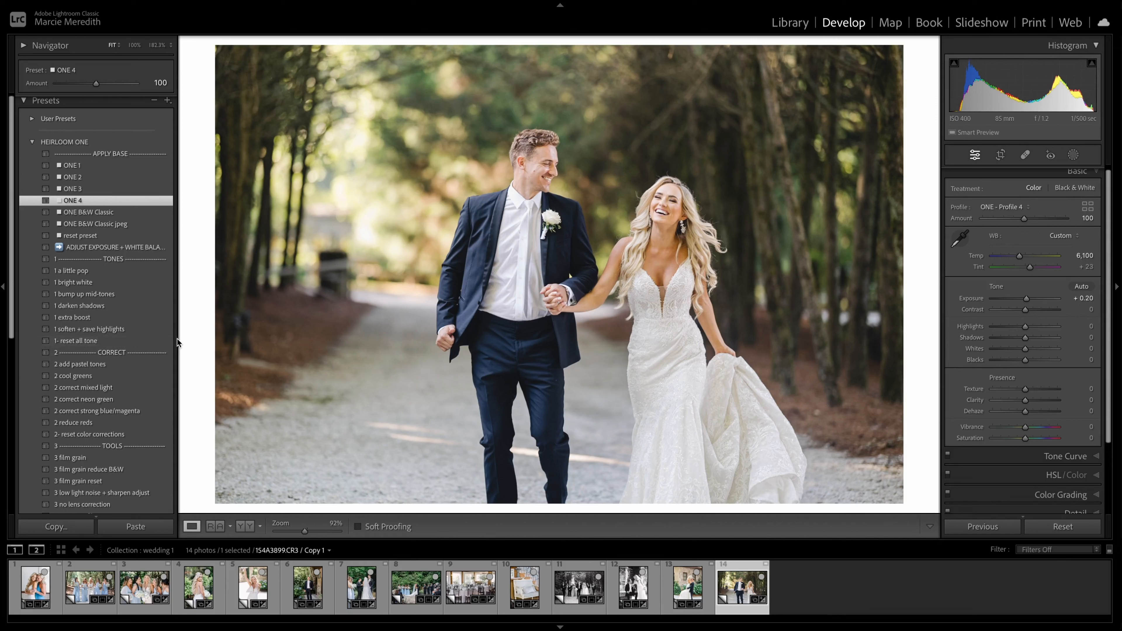
- Set the walking couple photo's temperature to 5,950, apply 4 brighten background at amount 61, and set exposure to +0.28 and blacks to −14
{"action": "left_click_drag", "start_coordinate": [1081, 256], "coordinate": [1078, 255]}
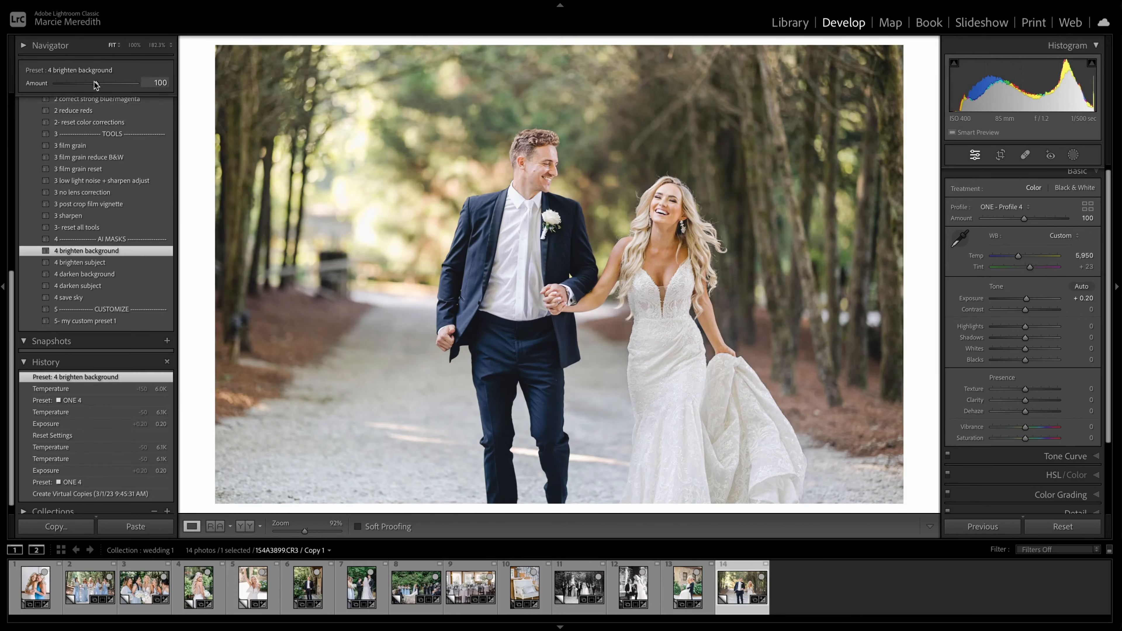
{"action": "left_click_drag", "start_coordinate": [95, 83], "coordinate": [80, 84]}
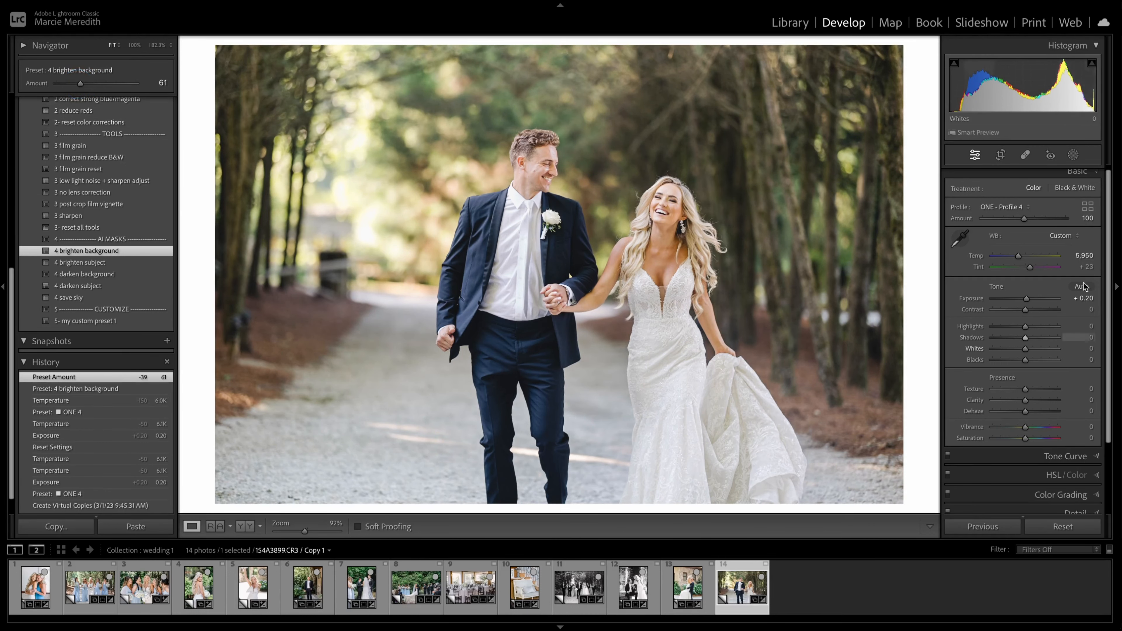
{"action": "left_click_drag", "start_coordinate": [1073, 299], "coordinate": [1078, 299]}
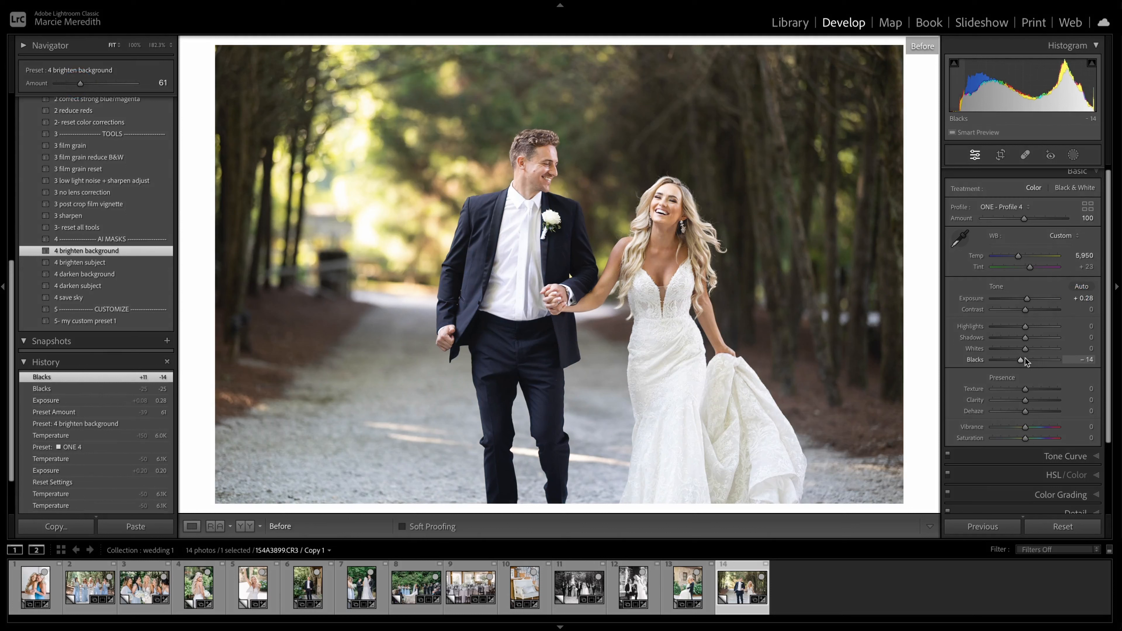
{"action": "key", "text": "backslash"}
- Reset the walking couple photo's edits, apply the ONE B&W Classic preset with exposure −0.19, and compare it with the original
{"action": "scroll", "coordinate": [93, 265], "scroll_direction": "up", "scroll_amount": 10}
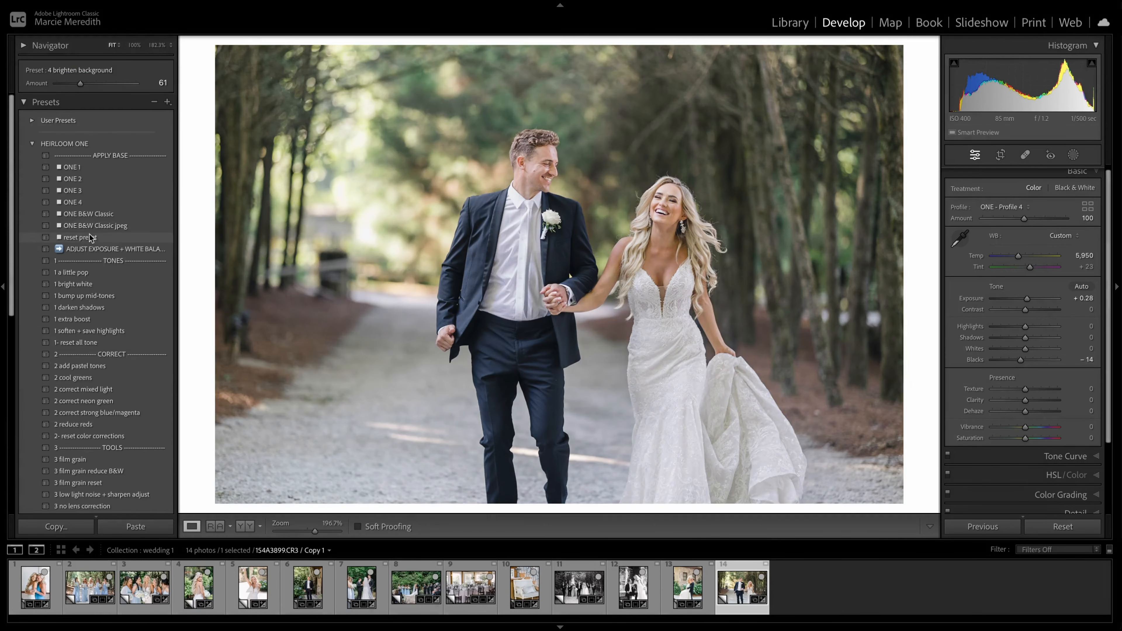
{"action": "left_click", "coordinate": [90, 237]}
{"action": "left_click", "coordinate": [111, 214]}
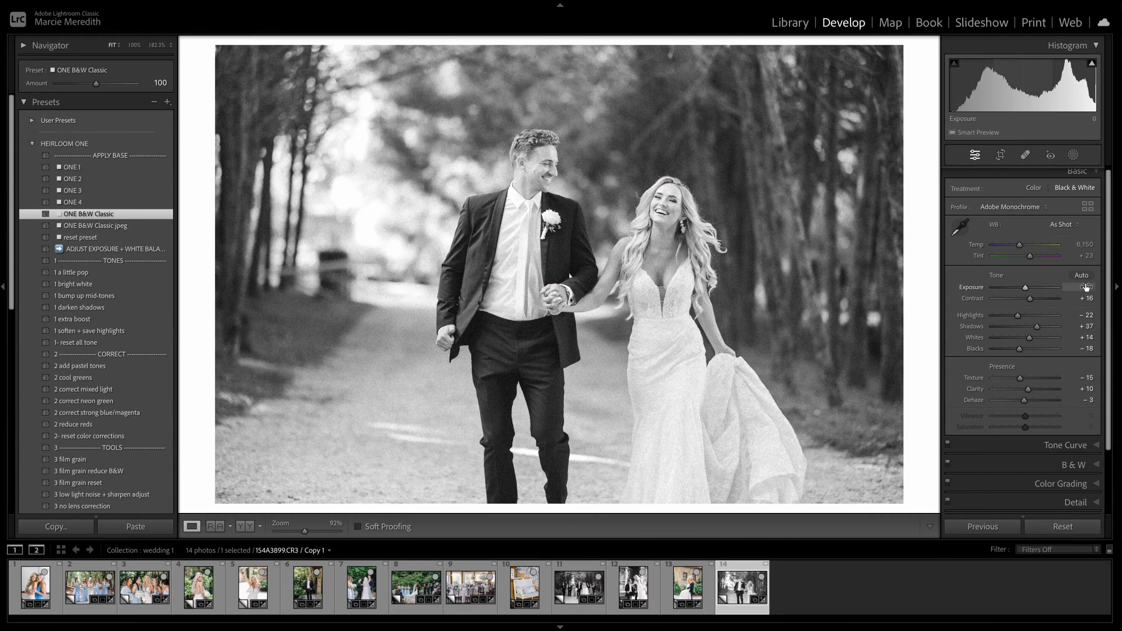
{"action": "left_click_drag", "start_coordinate": [1086, 287], "coordinate": [1085, 287]}
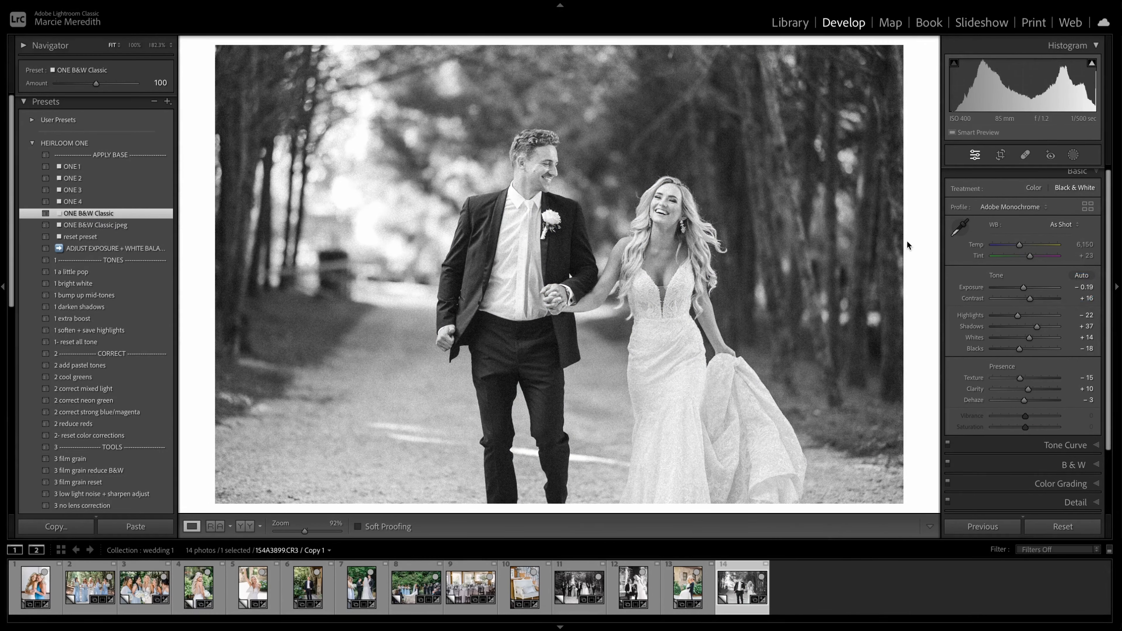
{"action": "key", "text": "backslash"}
{"action": "key", "text": "backslash"}
- Show all photos of the wedding 1 collection together in Survey view to review the finished edits
{"action": "key", "text": "g"}
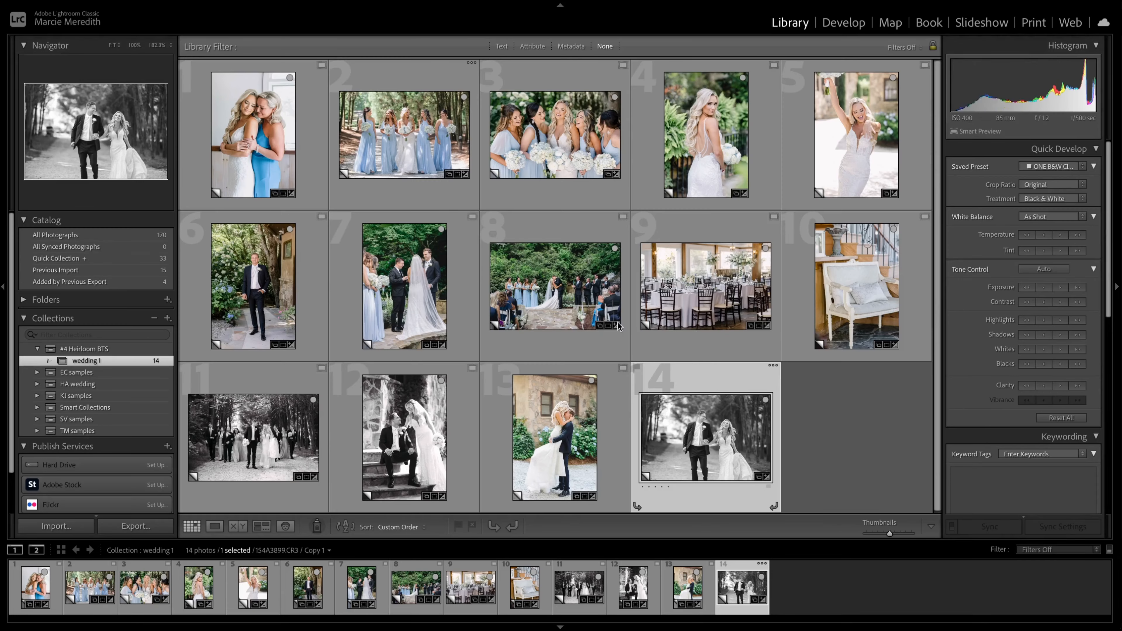
{"action": "key", "text": "ctrl+a"}
{"action": "key", "text": "n"}
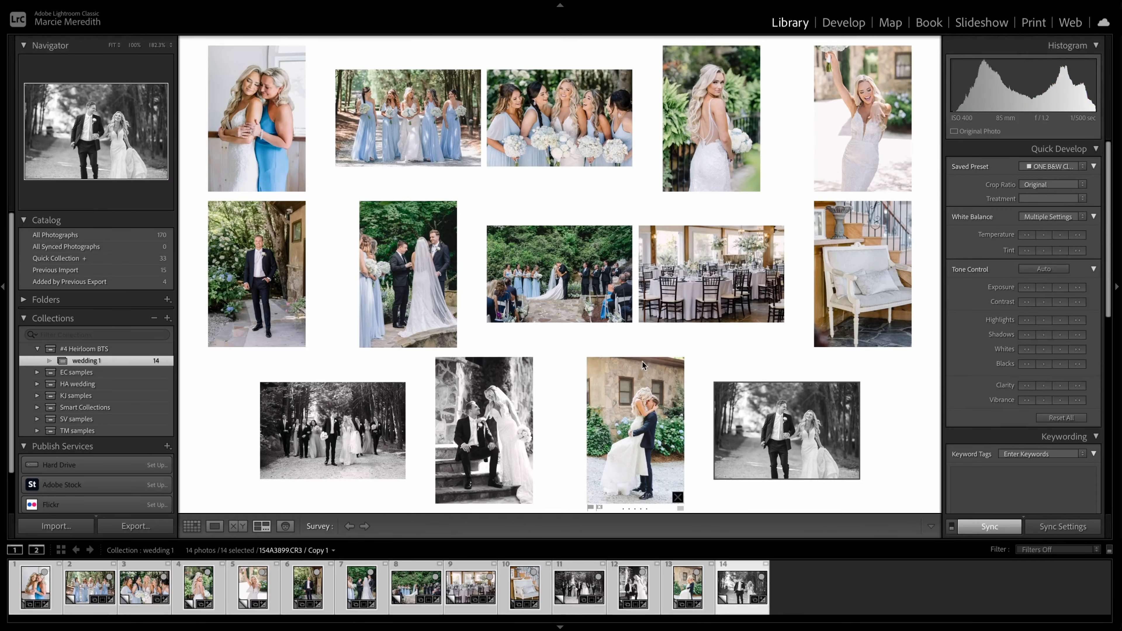